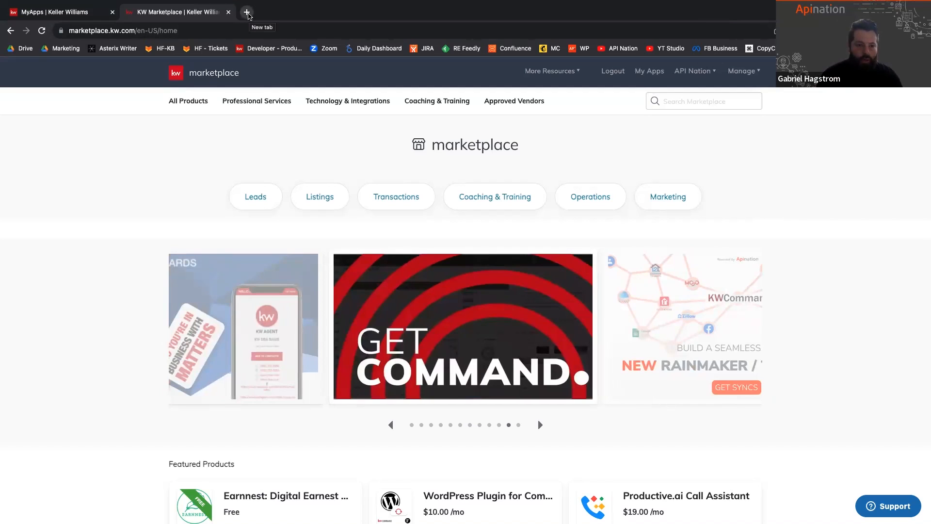
# Step: Open Google Contacts in a new browser tab, look over the contact list, and return to the KW Marketplace
pyautogui.click(248, 15)
pyautogui.write('cont')
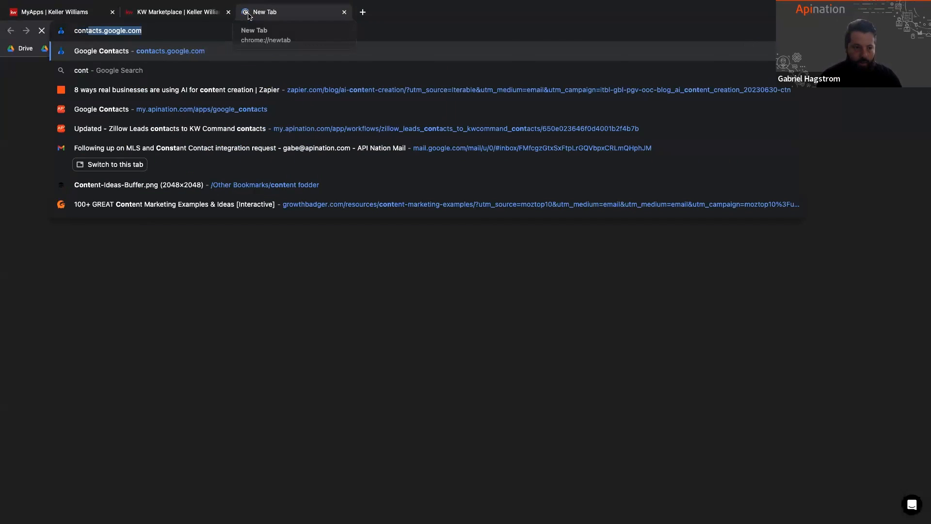
pyautogui.press('Return')
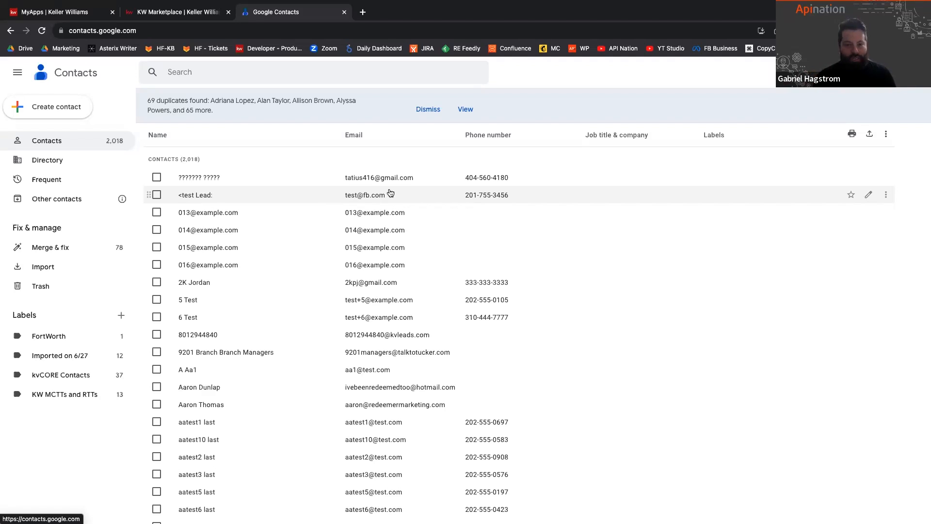
pyautogui.click(173, 13)
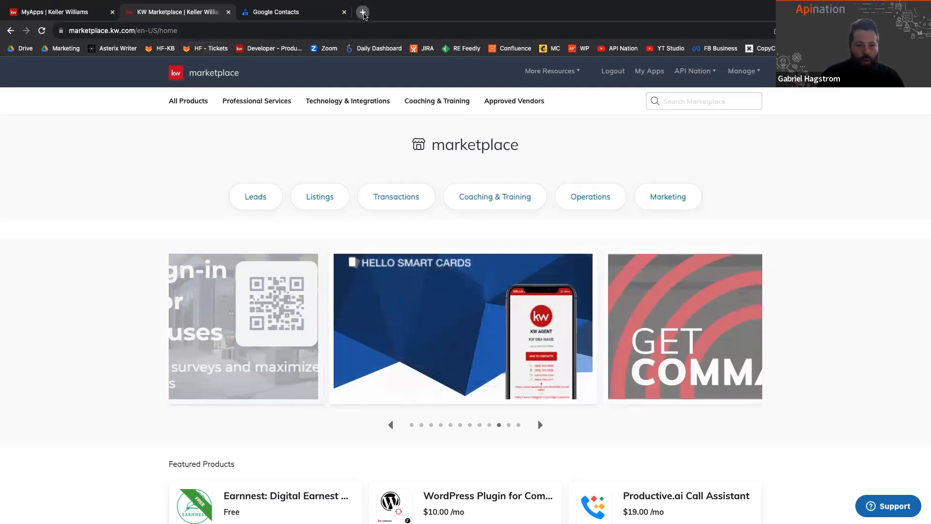
# Step: Open the KW Command console in a new browser tab and sign in with the saved user name and password
pyautogui.click(363, 12)
pyautogui.write('com')
pyautogui.press('Return')
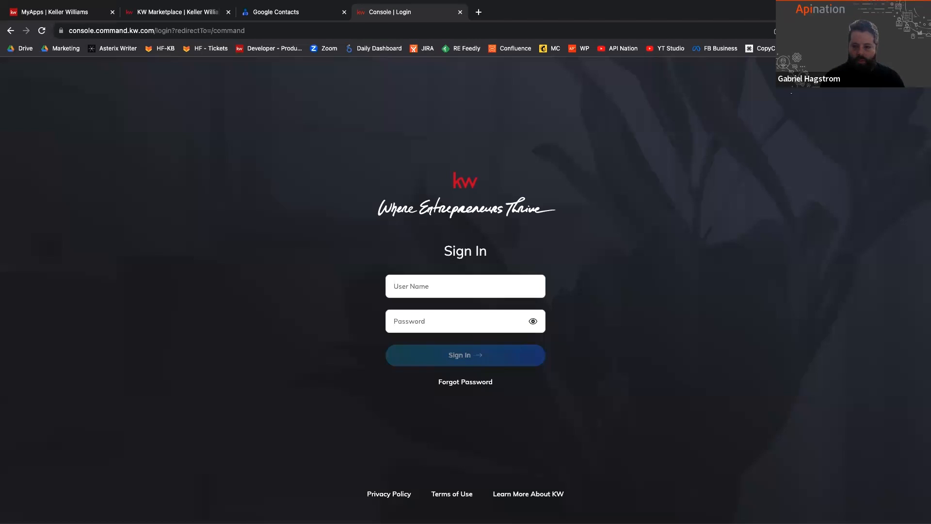
pyautogui.click(828, 31)
pyautogui.click(742, 118)
pyautogui.click(487, 356)
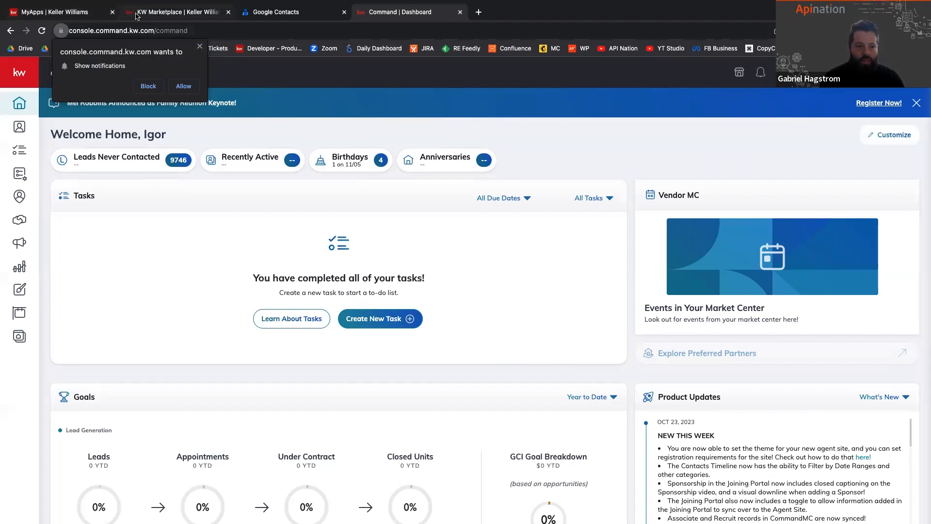
# Step: Return to the KW Marketplace, browse its featured banners, and search the marketplace for "google contacts"
pyautogui.click(134, 11)
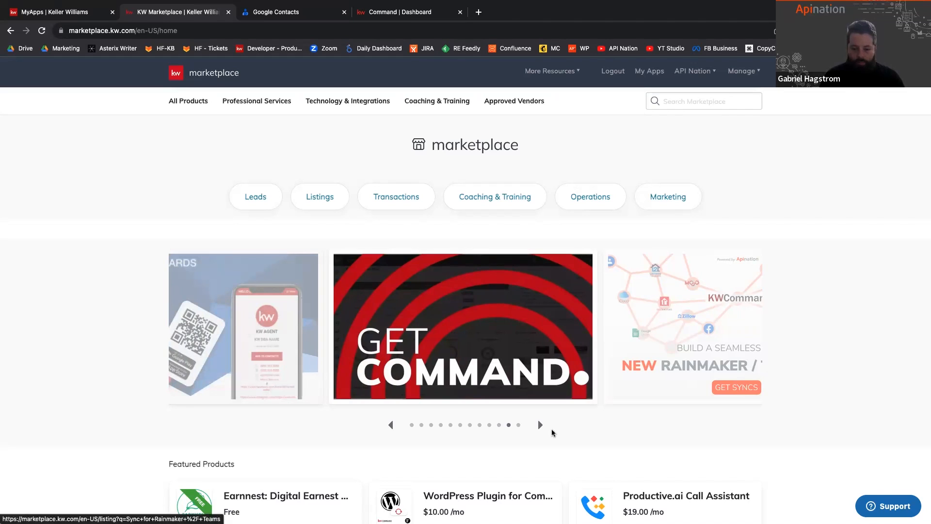
pyautogui.click(540, 426)
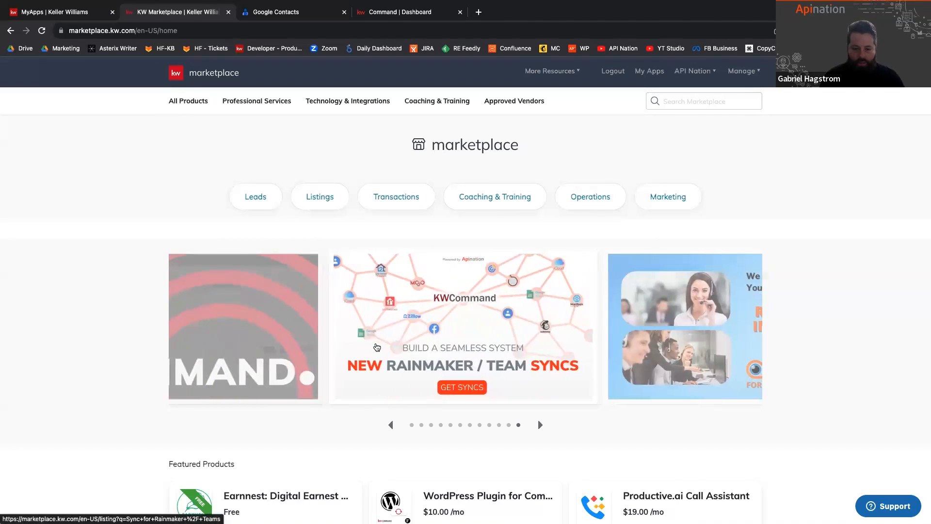
pyautogui.click(540, 426)
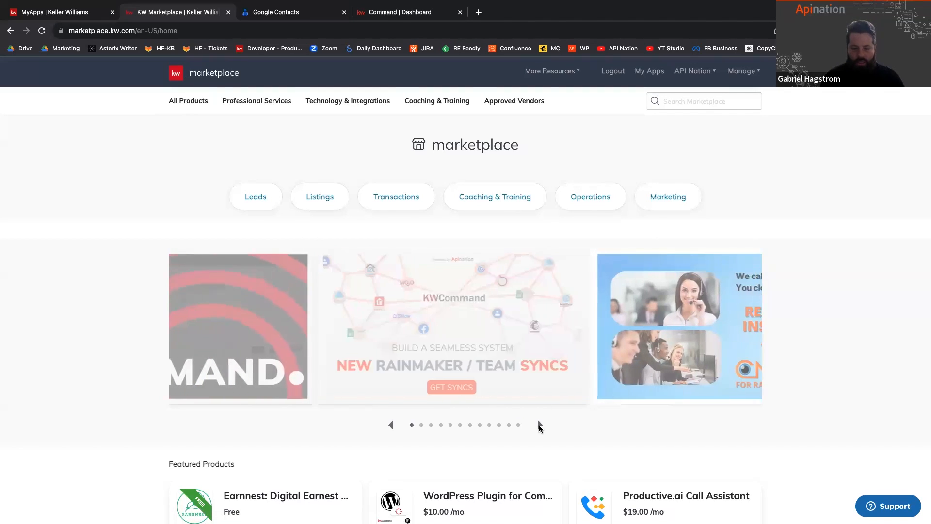
pyautogui.click(540, 425)
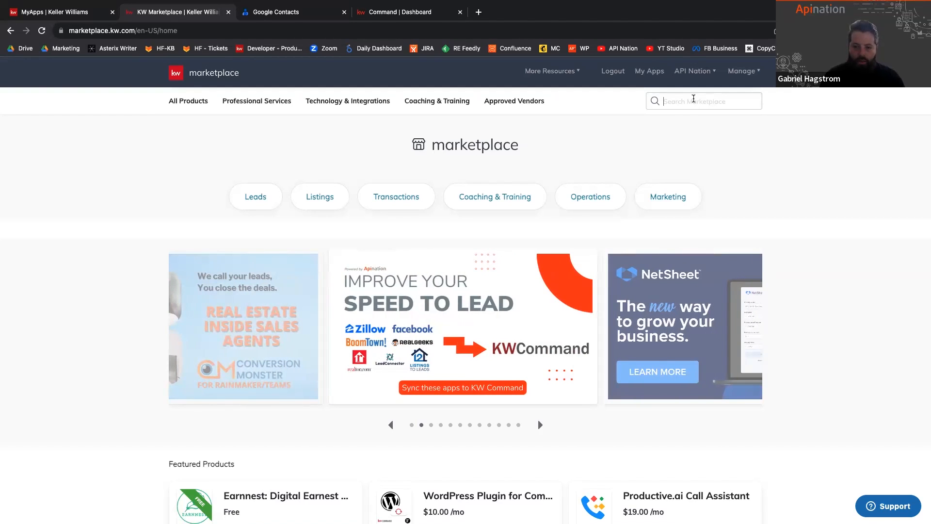
pyautogui.write('google co')
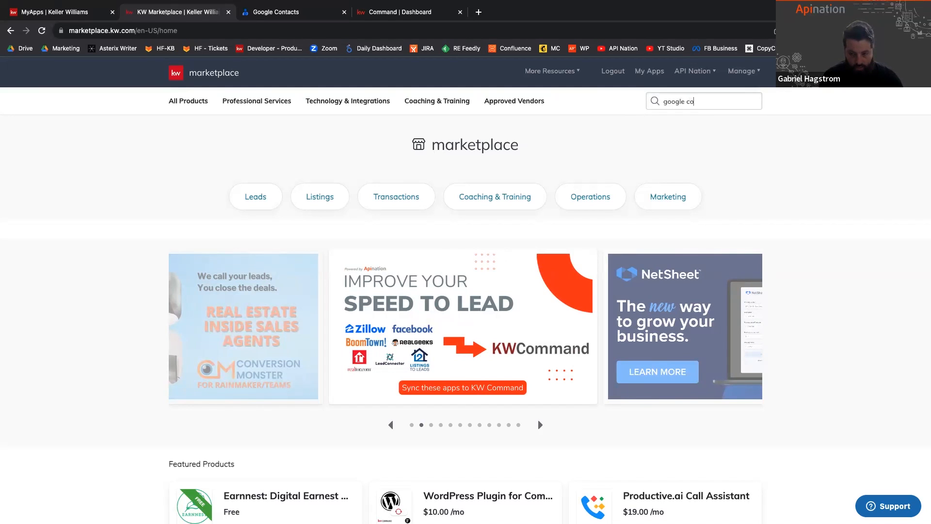
pyautogui.write('ntacts')
pyautogui.press('Return')
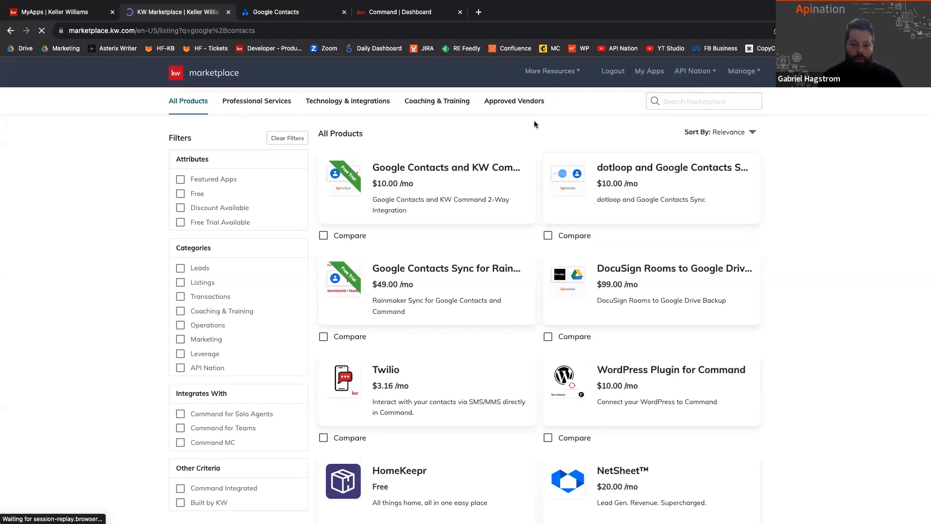
# Step: Review the search results and open the $10.00/mo Google Contacts and KW Command 2-Way Integration product
pyautogui.scroll(-1, 534, 124)
pyautogui.moveTo(335, 278)
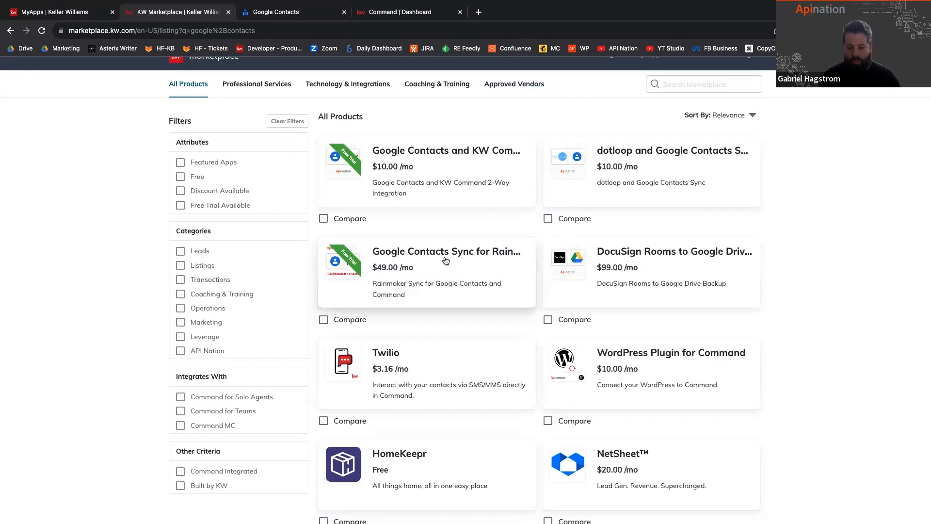
pyautogui.moveTo(446, 261)
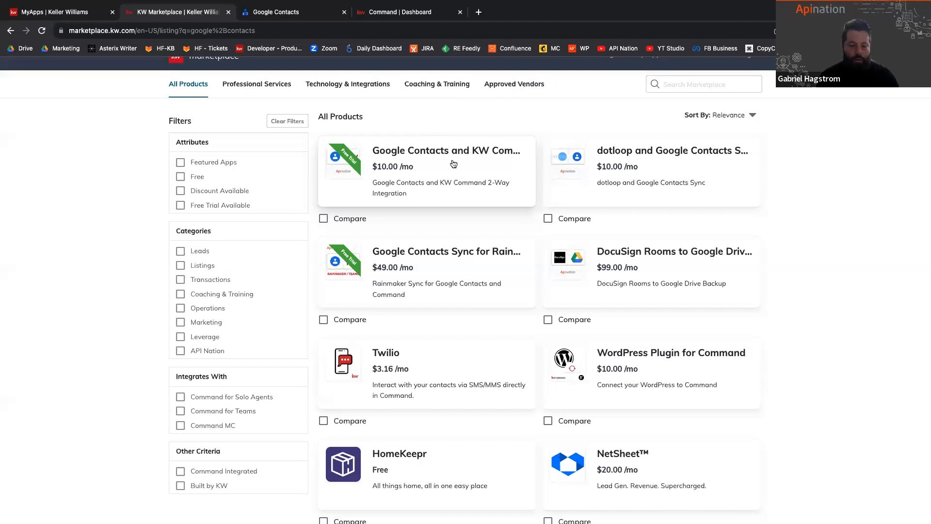
pyautogui.moveTo(453, 163)
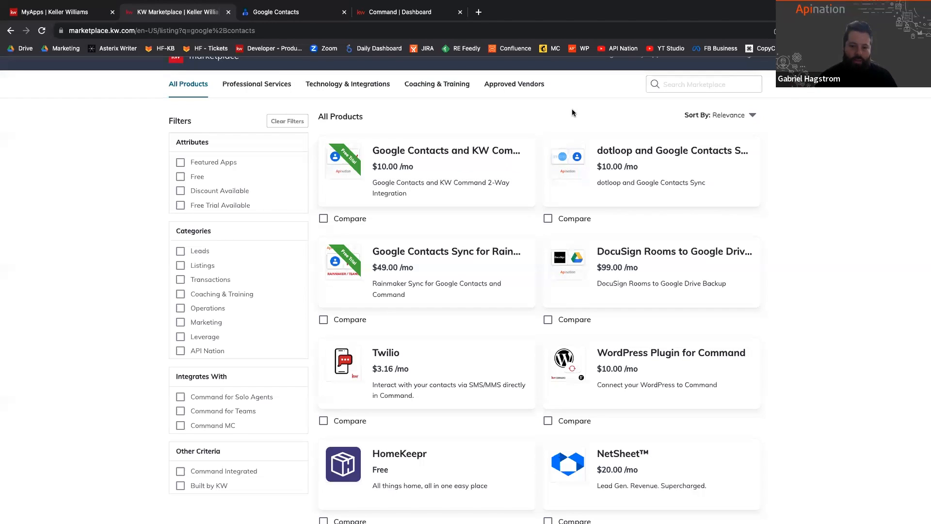
pyautogui.click(501, 167)
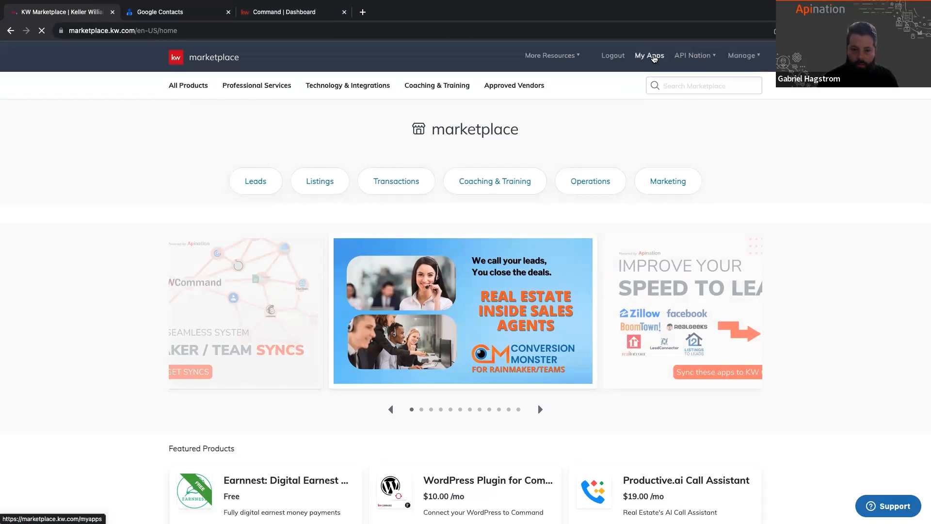
# Step: Launch Google Contacts and KW Command from My Apps and continue with the already connected Google Contacts account
pyautogui.click(653, 56)
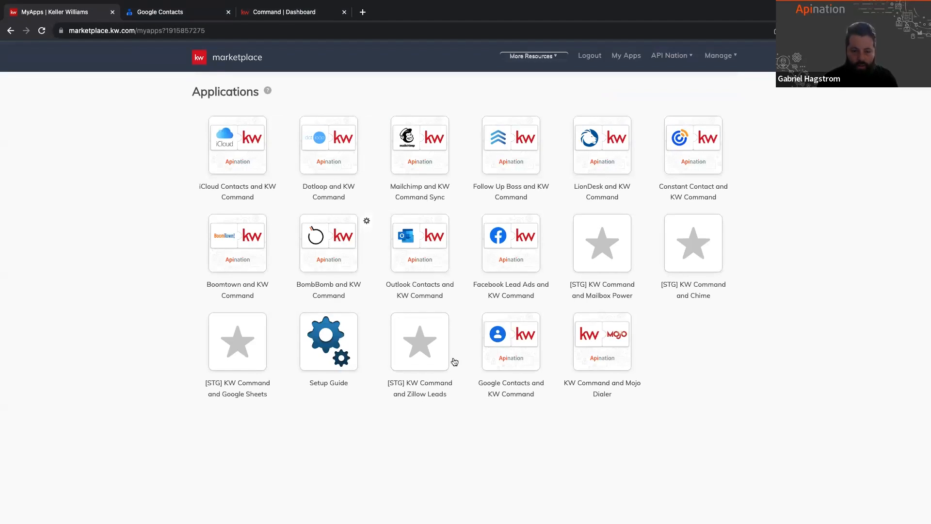
pyautogui.click(518, 355)
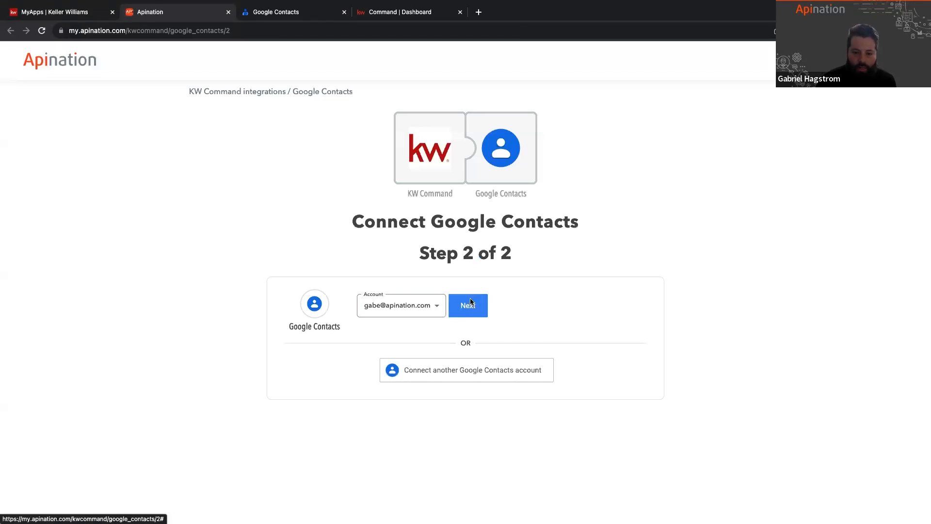
pyautogui.click(468, 306)
# Step: Review the two sync direction options and confirm that no other contact syncs are being used
pyautogui.scroll(-2, 580, 301)
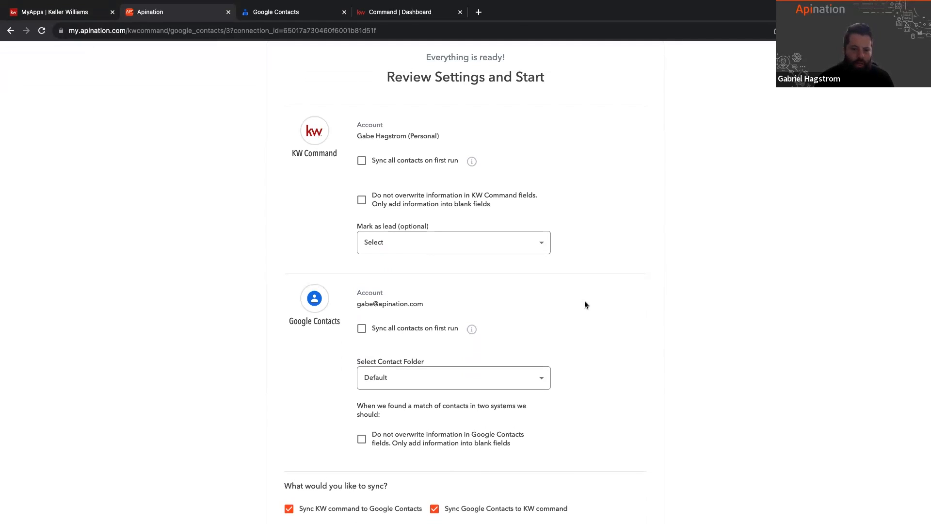
pyautogui.scroll(-4, 437, 377)
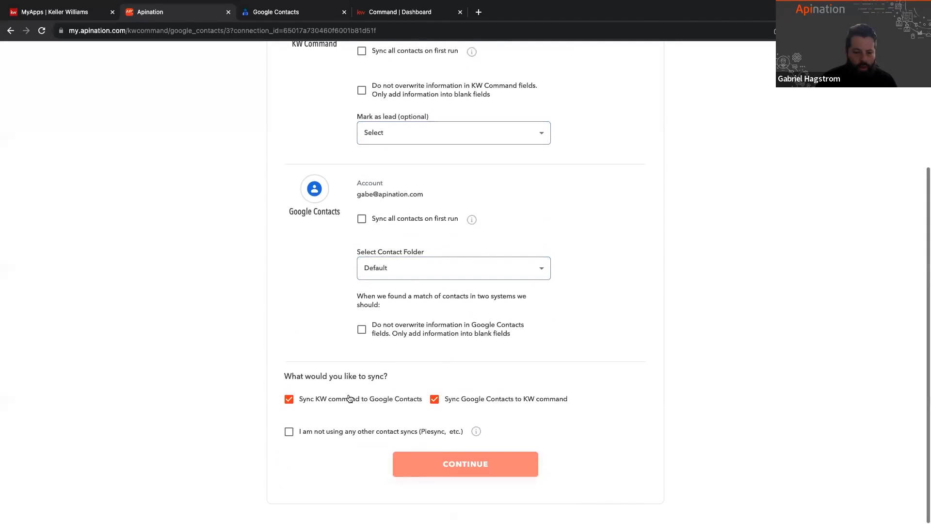
pyautogui.moveTo(421, 372); pyautogui.dragTo(431, 409)
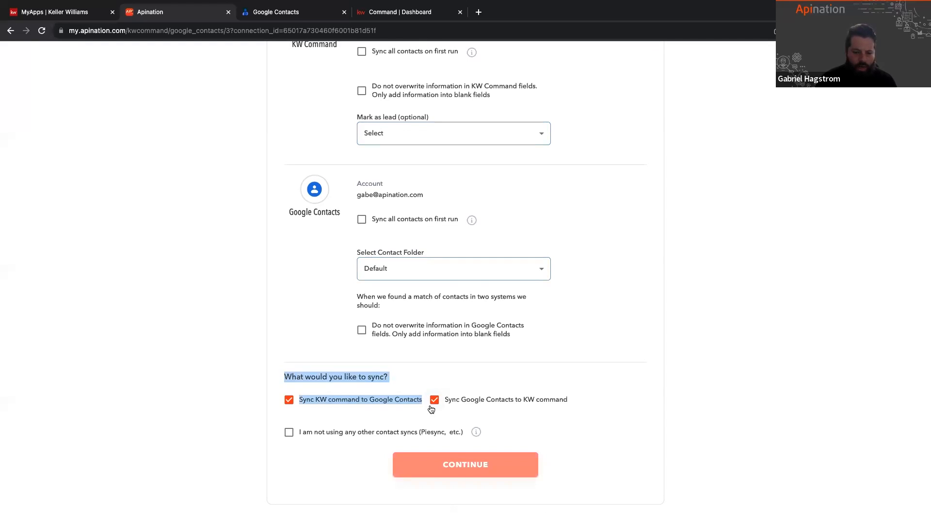
pyautogui.moveTo(570, 396); pyautogui.dragTo(603, 404)
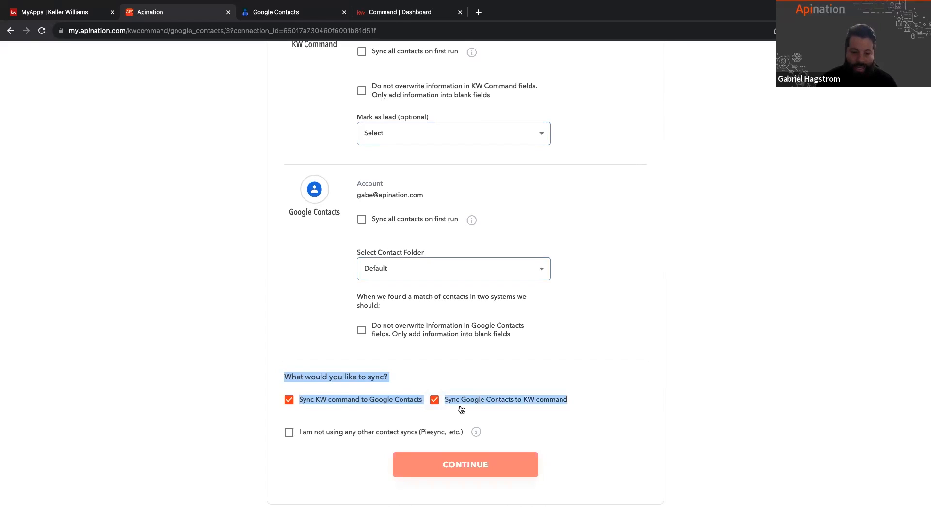
pyautogui.click(736, 379)
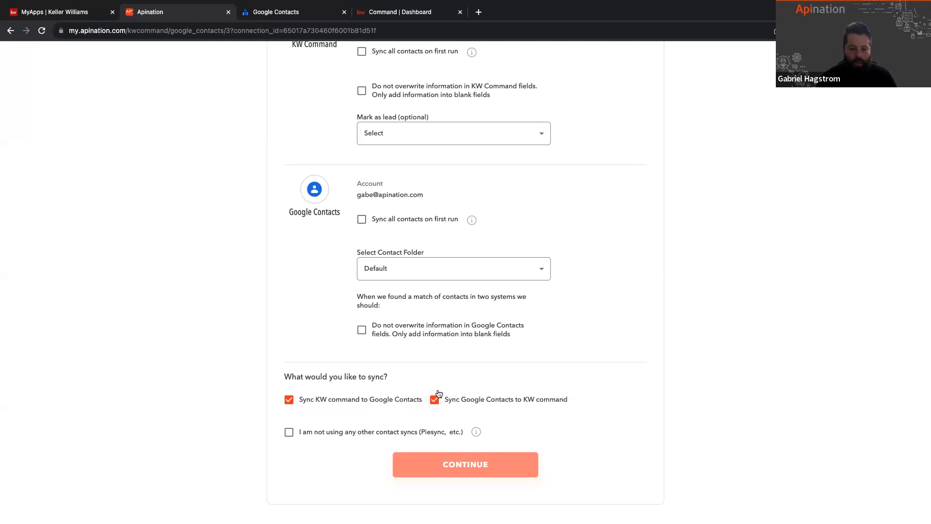
pyautogui.click(289, 432)
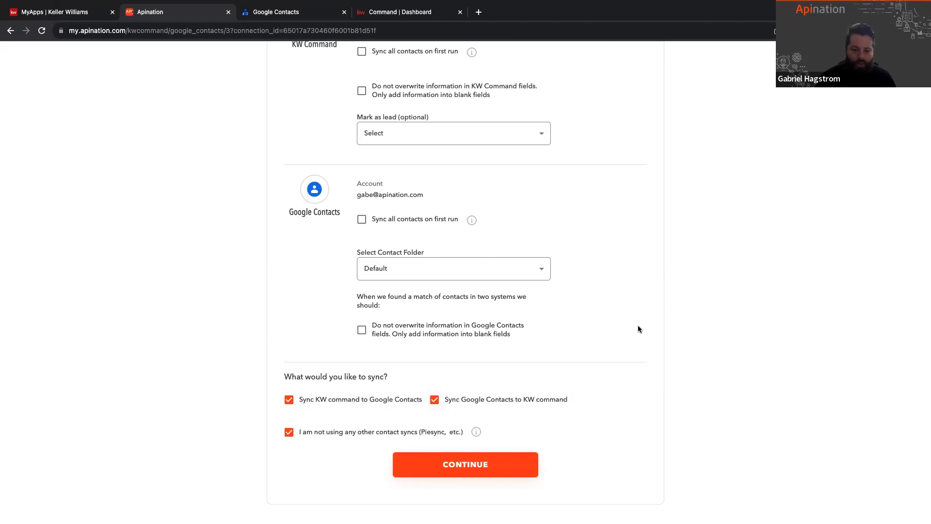
# Step: Try enabling Sync all contacts on first run for both KW Command and Google Contacts, and clear both options again
pyautogui.scroll(2, 638, 330)
pyautogui.scroll(2, 638, 329)
pyautogui.scroll(-1, 639, 329)
pyautogui.scroll(1, 639, 329)
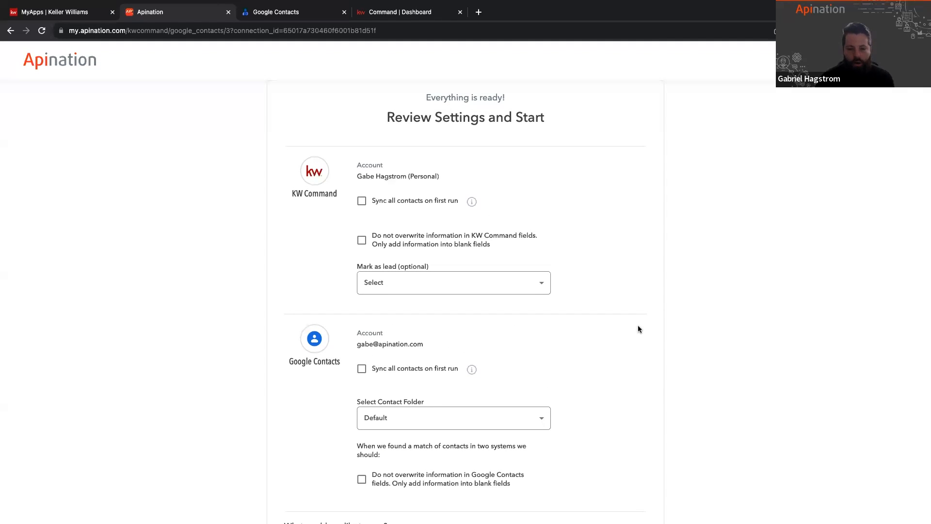
pyautogui.scroll(-1, 639, 329)
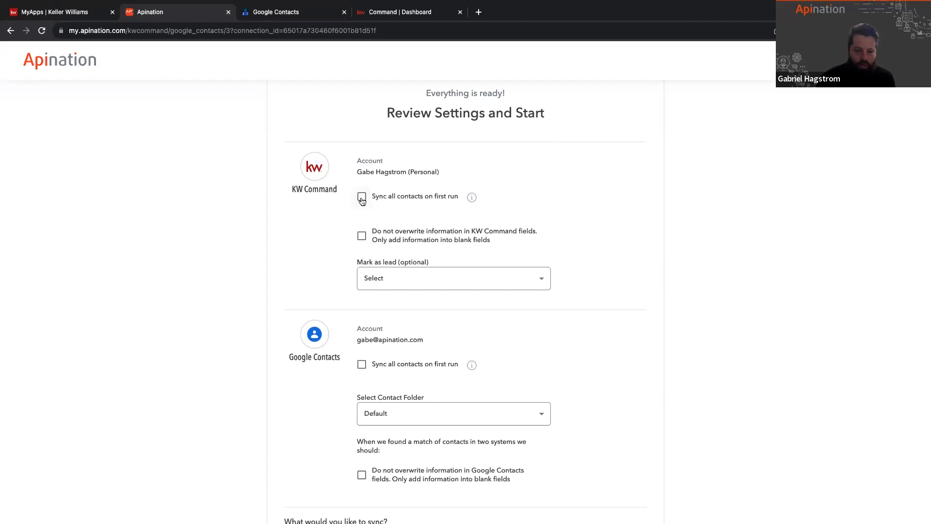
pyautogui.moveTo(377, 197); pyautogui.dragTo(458, 200)
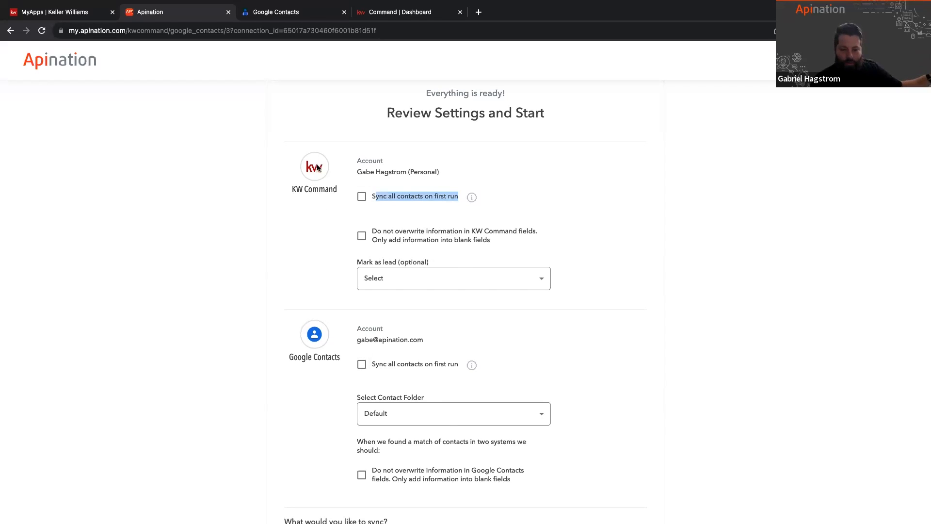
pyautogui.click(362, 197)
pyautogui.click(361, 364)
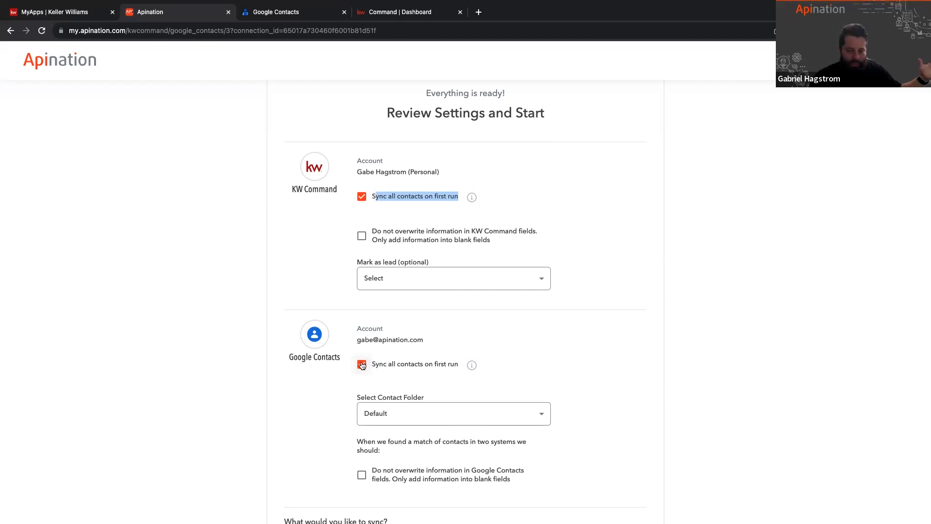
pyautogui.click(362, 364)
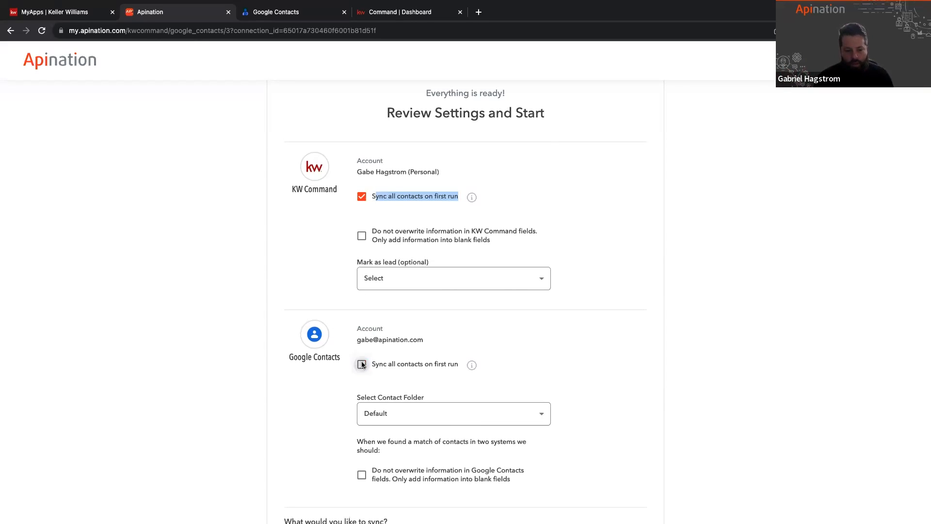
pyautogui.click(363, 198)
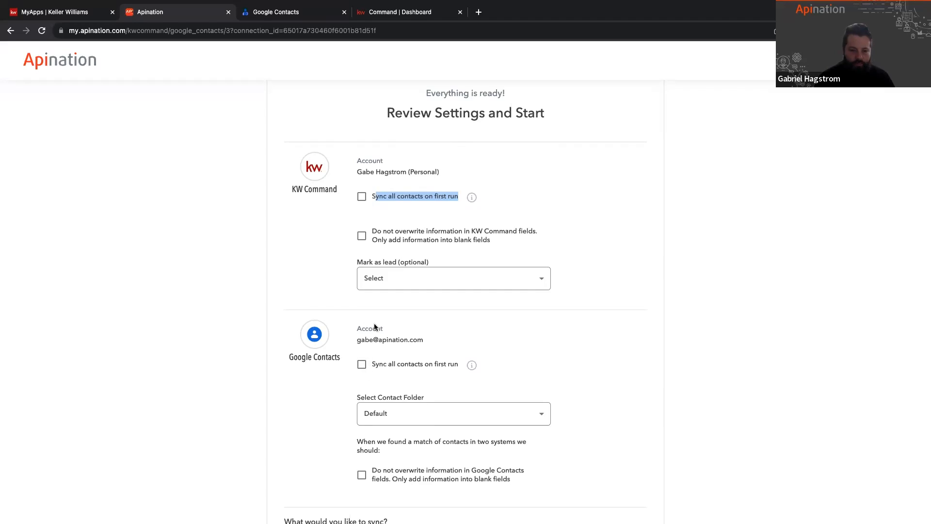
# Step: Enable the Do not overwrite information option for both KW Command and Google Contacts fields
pyautogui.scroll(-3, 370, 155)
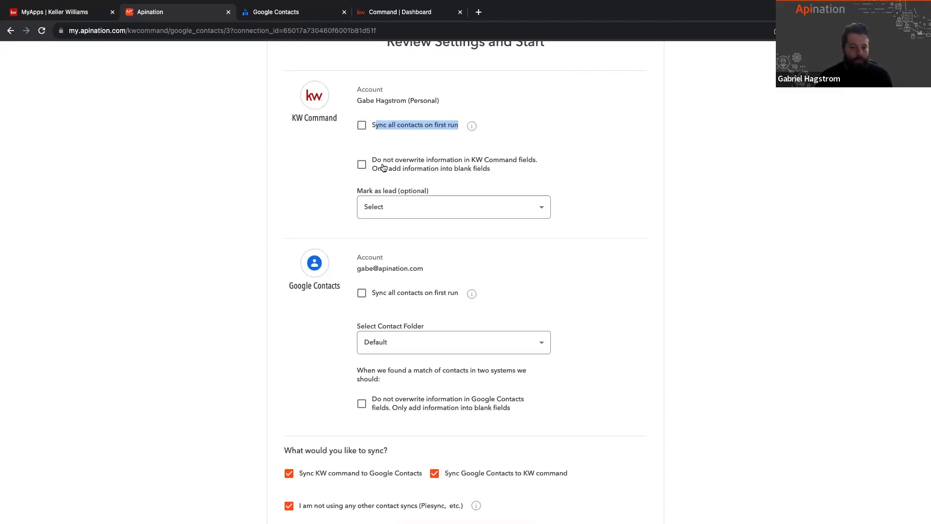
pyautogui.click(362, 165)
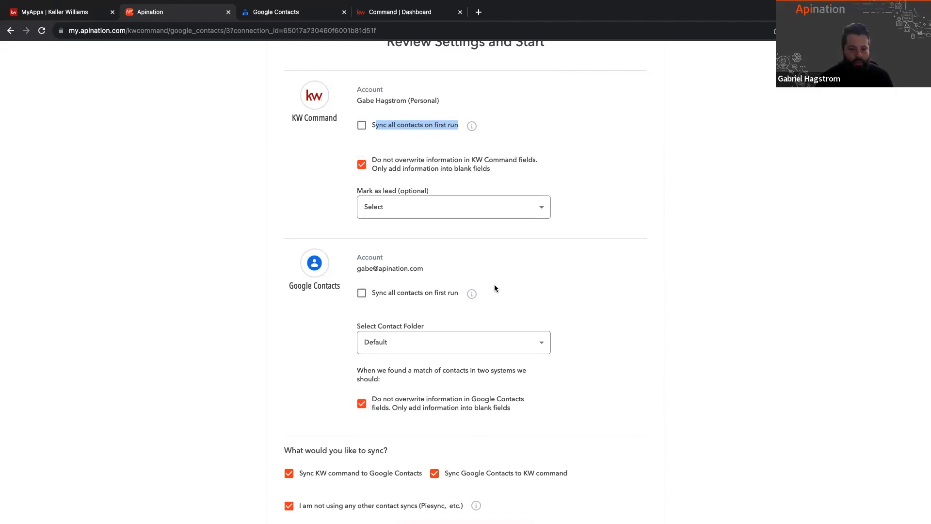
# Step: Review the Mark as lead choices for KW Command and set it to "Mark as Lead when contact is created or updated"
pyautogui.scroll(1, 494, 284)
pyautogui.click(503, 216)
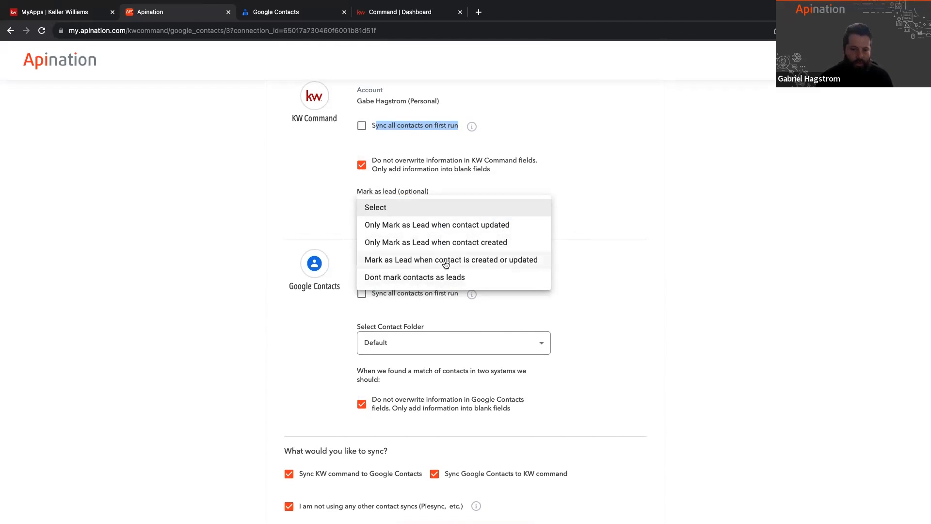
pyautogui.click(598, 202)
pyautogui.click(477, 208)
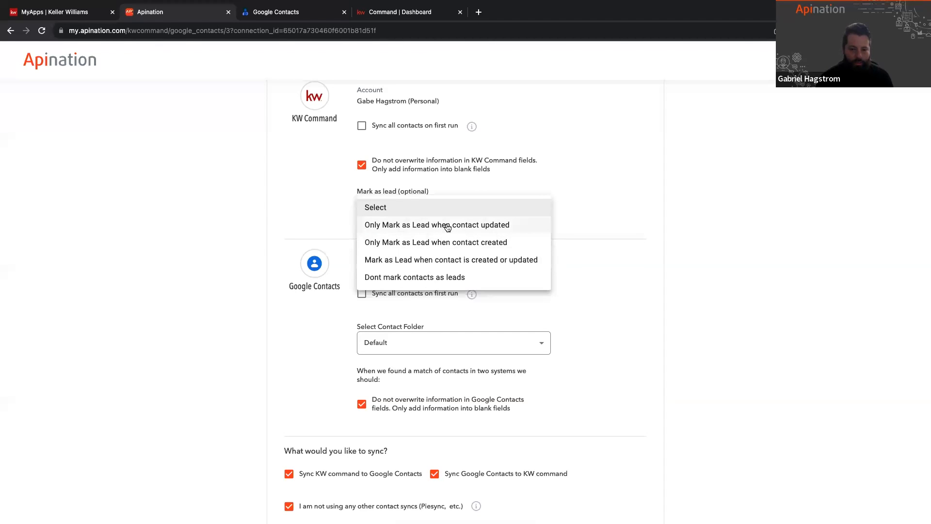
pyautogui.click(466, 224)
pyautogui.click(528, 212)
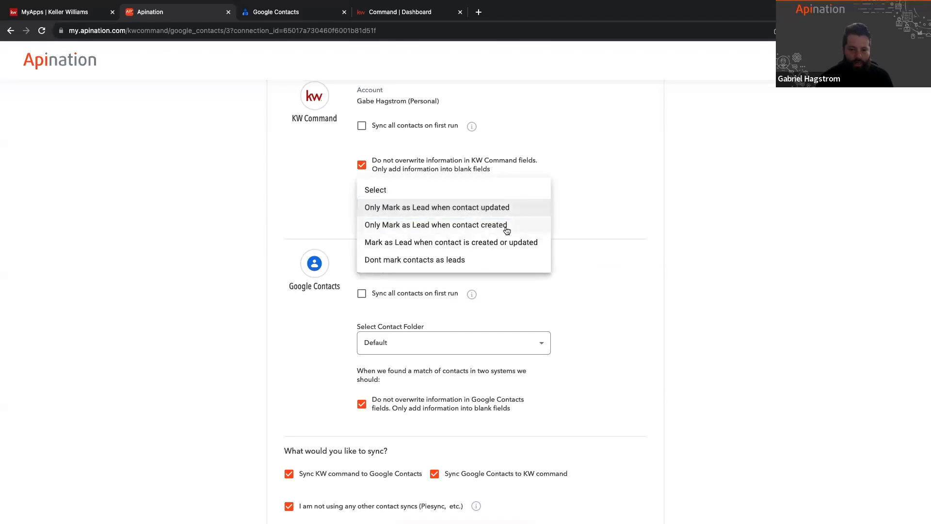
pyautogui.click(507, 228)
pyautogui.click(513, 223)
pyautogui.click(504, 226)
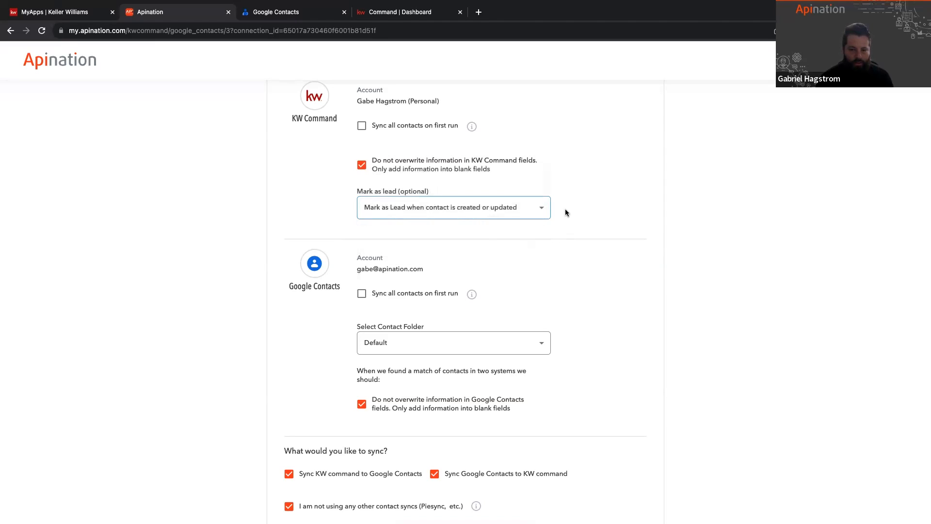
# Step: Review the Google Contacts folder setting and compare it with the labels listed in the Google Contacts account
pyautogui.scroll(-3, 566, 209)
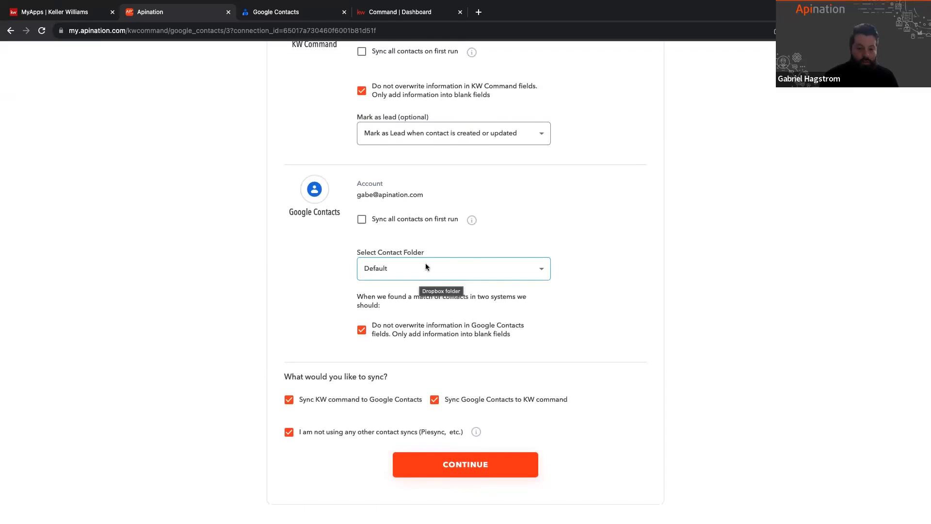
pyautogui.scroll(2, 426, 264)
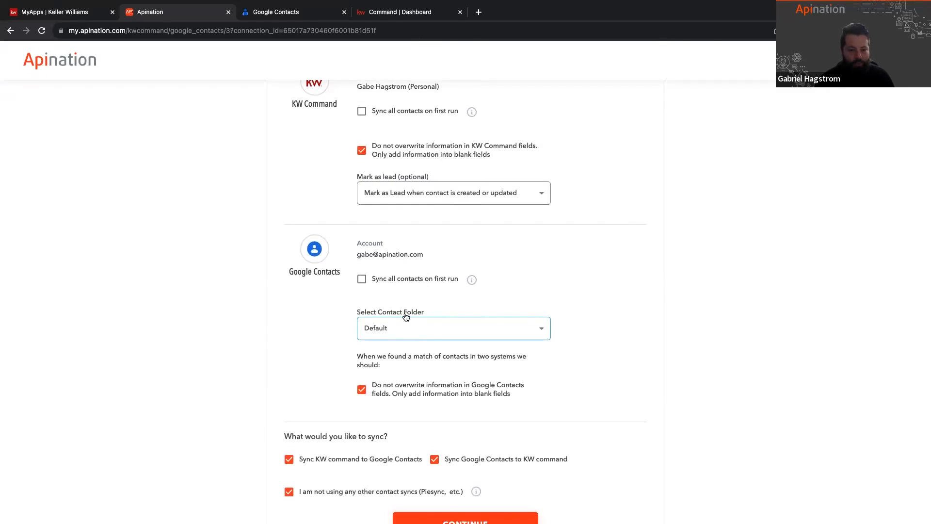
pyautogui.click(281, 12)
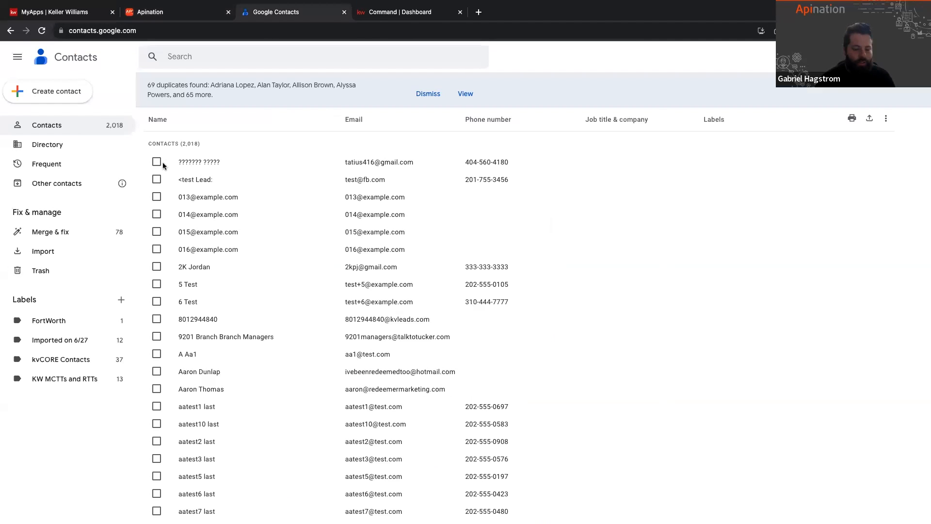
pyautogui.moveTo(12, 299); pyautogui.dragTo(40, 302)
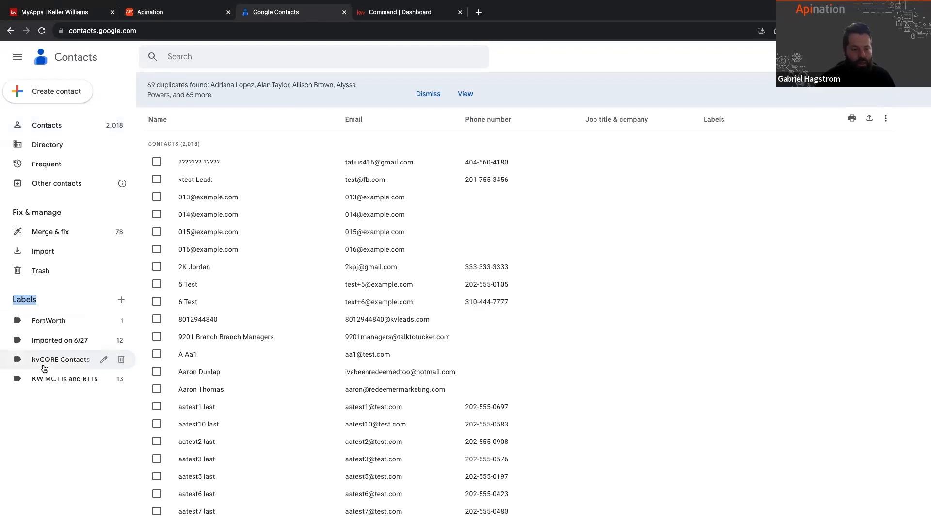
# Step: Return to the Apination sync setup, assign a new Google contact folder named "KW Command Contacts", and continue
pyautogui.click(64, 13)
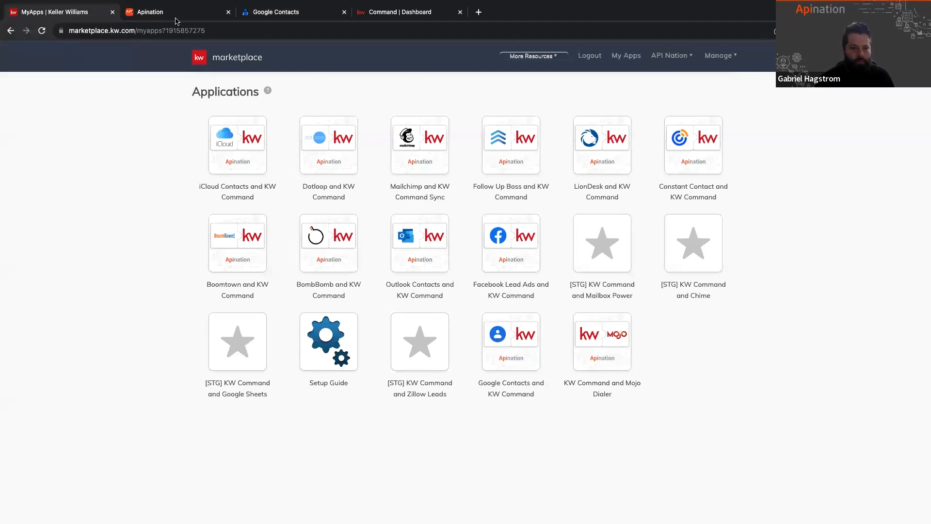
pyautogui.click(177, 17)
pyautogui.click(541, 323)
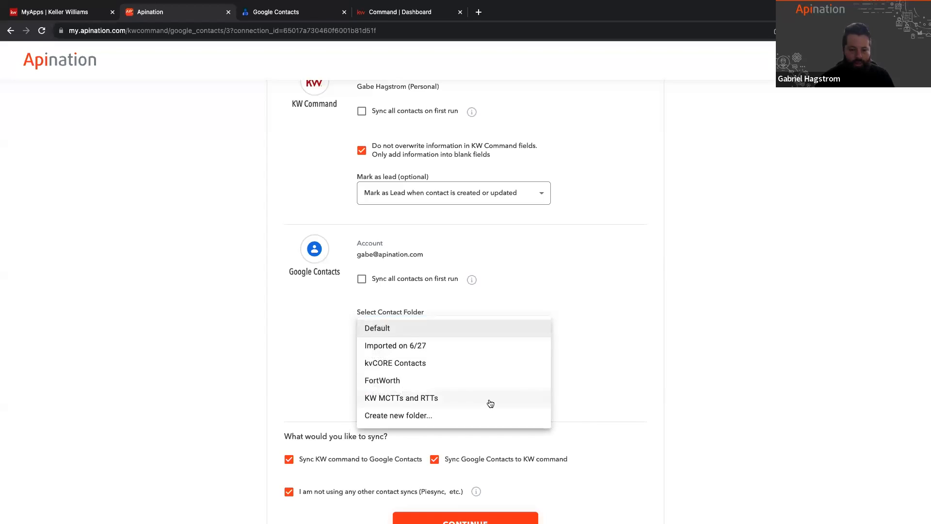
pyautogui.click(409, 418)
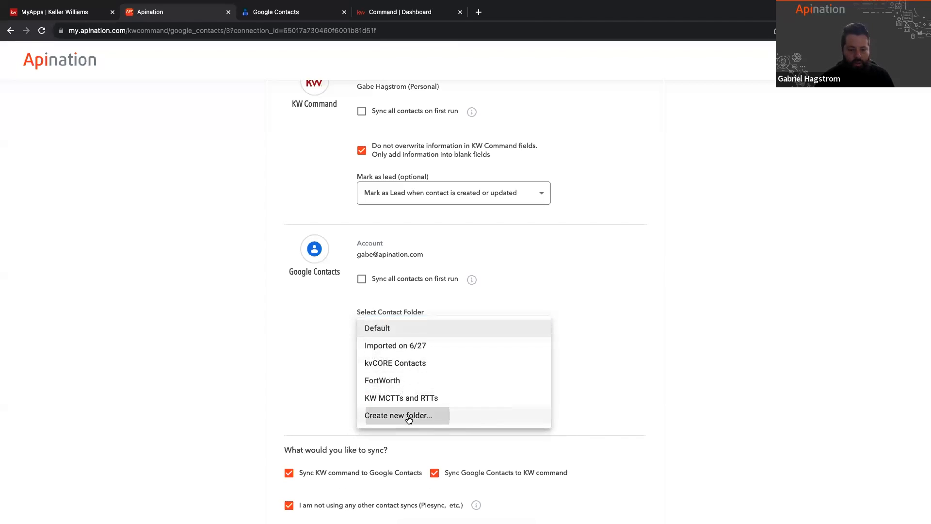
pyautogui.write('KW Command Contacts')
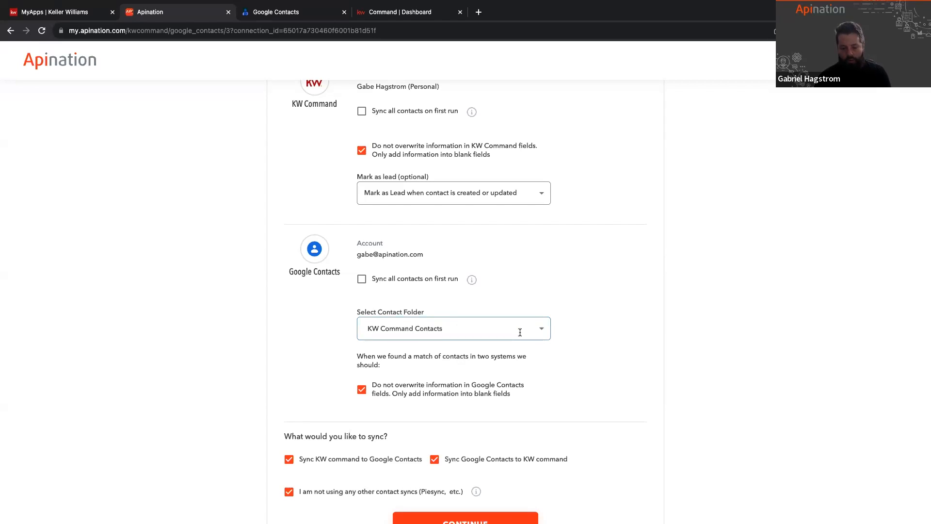
pyautogui.scroll(-2, 442, 379)
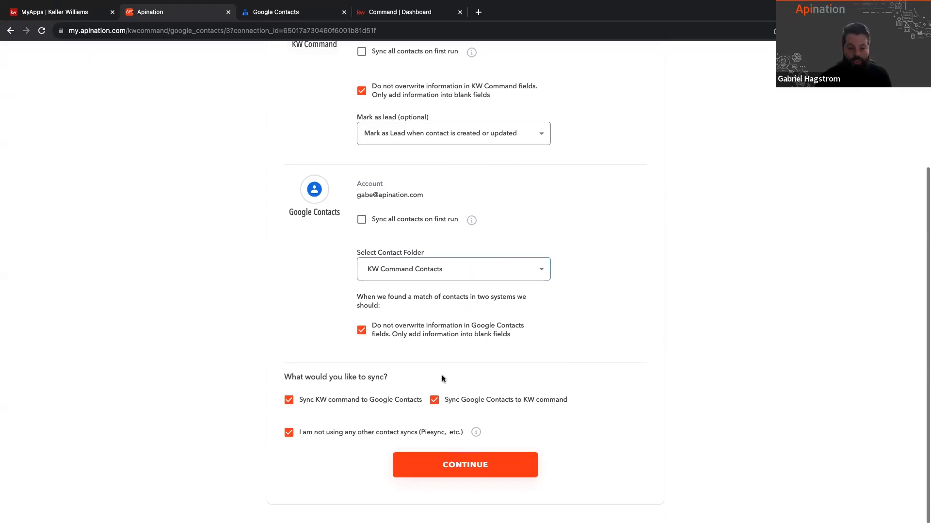
pyautogui.click(462, 464)
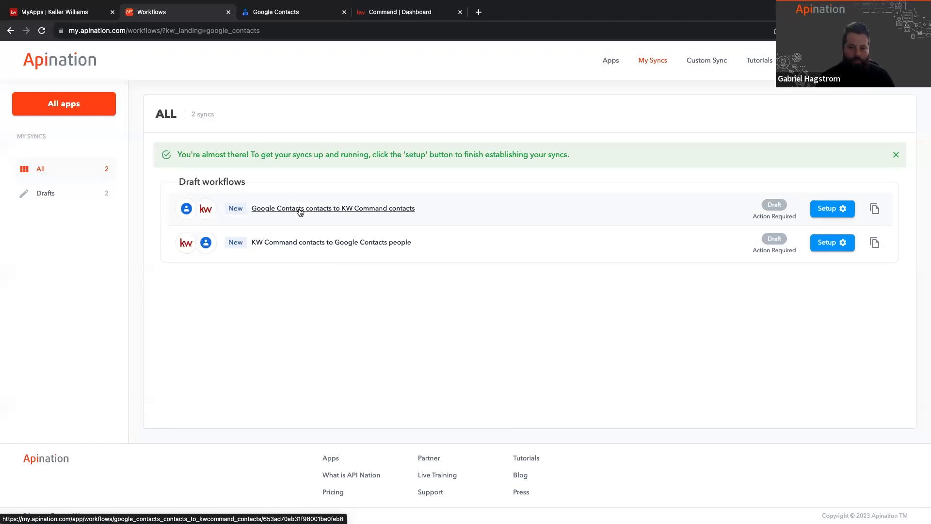
# Step: Open the draft sync "Google Contacts contacts to KW Command contacts" and review its account, label, lead and source settings
pyautogui.click(263, 209)
pyautogui.scroll(-1, 358, 223)
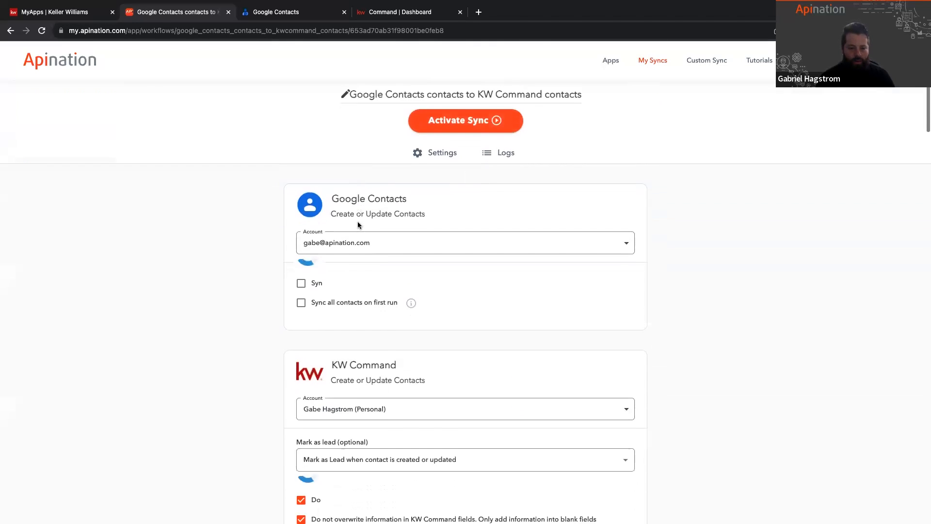
pyautogui.scroll(-1, 358, 224)
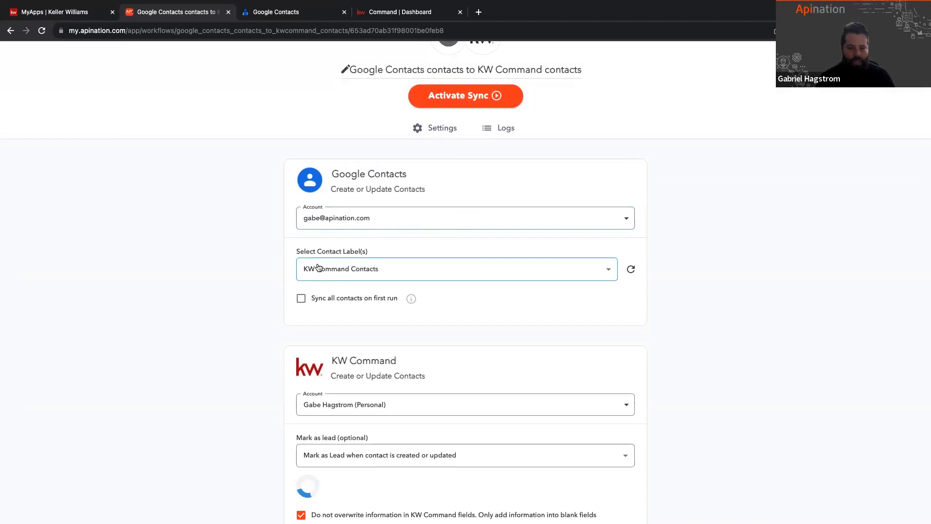
pyautogui.scroll(-1, 318, 267)
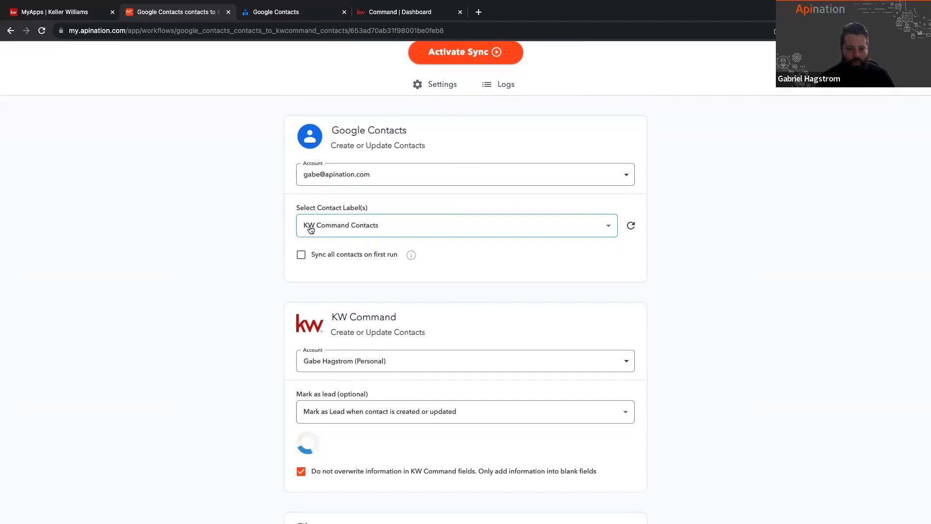
pyautogui.scroll(-2, 351, 230)
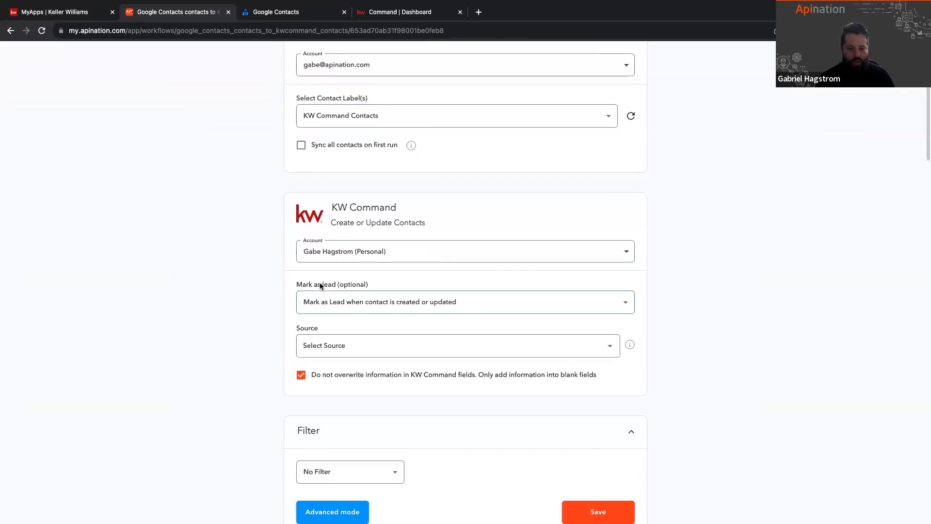
pyautogui.scroll(-1, 270, 370)
pyautogui.scroll(-5, 342, 291)
pyautogui.scroll(-3, 342, 291)
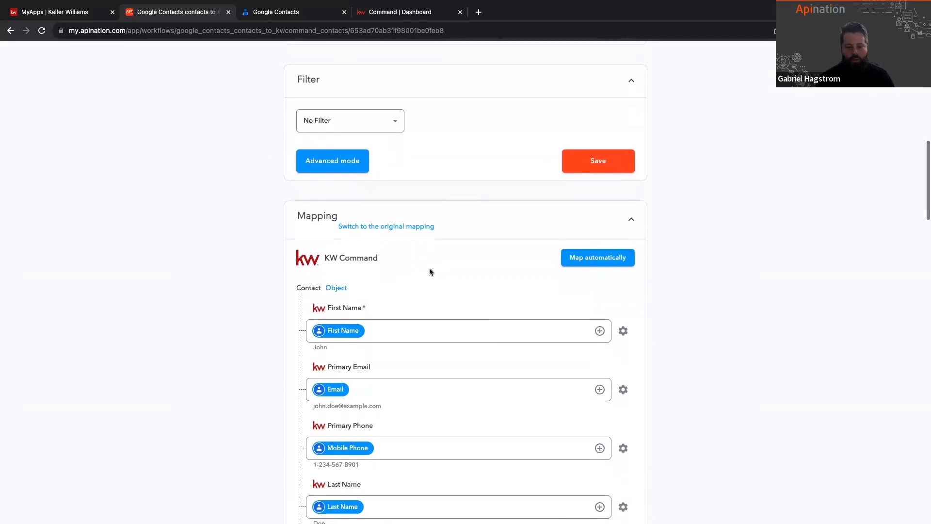
pyautogui.scroll(-1, 429, 270)
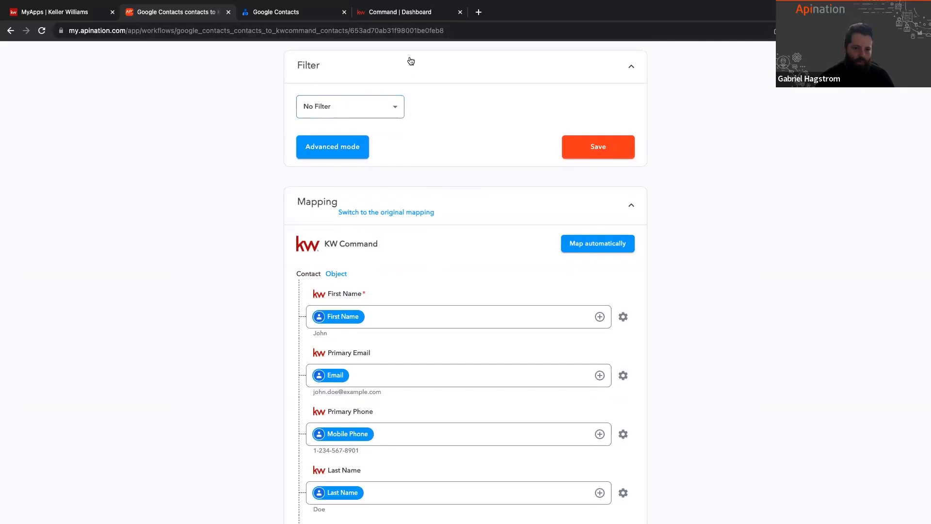
# Step: Set the sync filter to Company contains "KW"
pyautogui.click(398, 107)
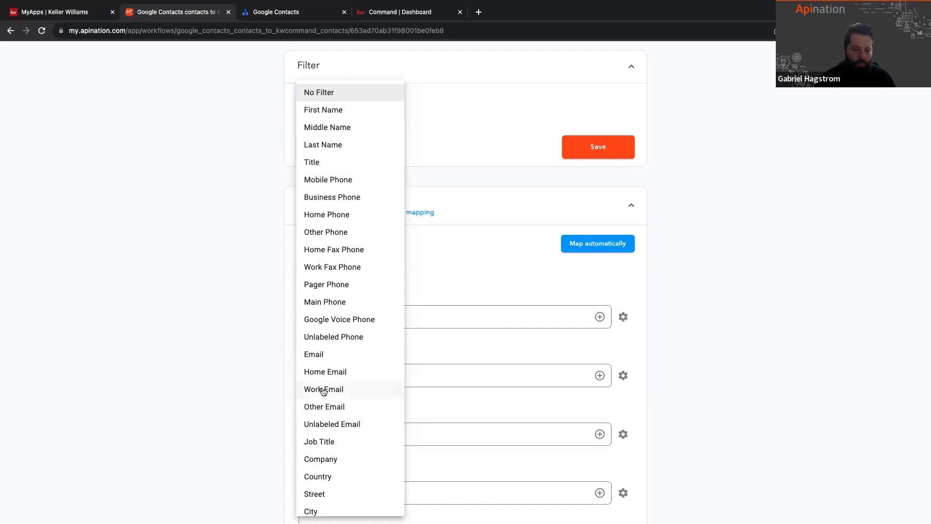
pyautogui.scroll(-2, 322, 408)
pyautogui.scroll(-1, 322, 407)
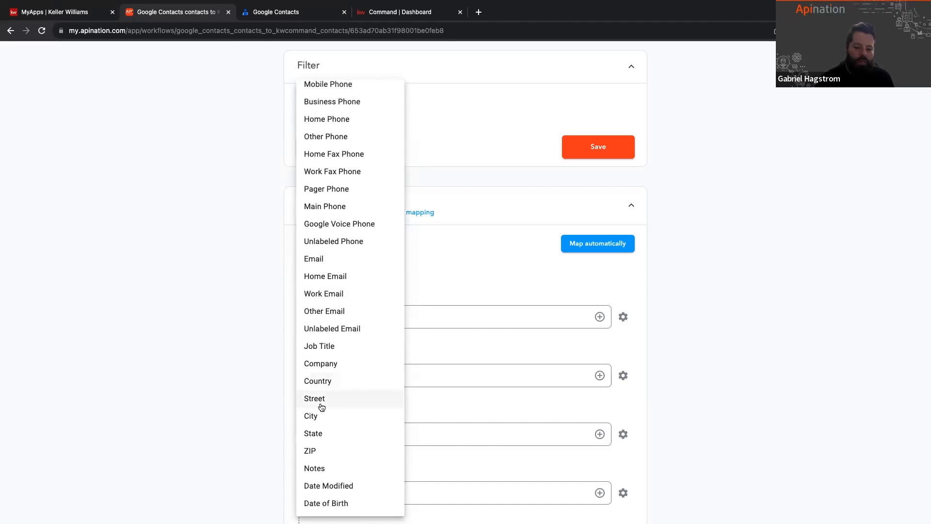
pyautogui.click(322, 363)
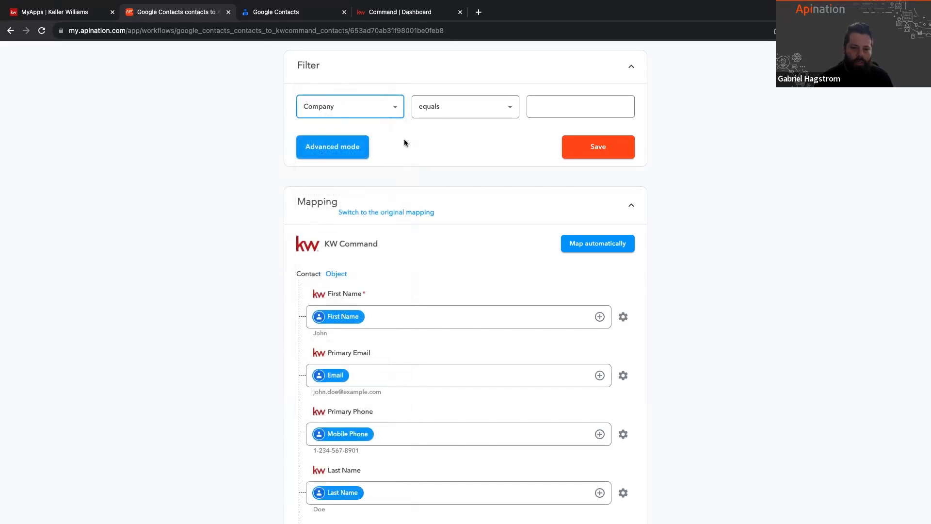
pyautogui.click(477, 103)
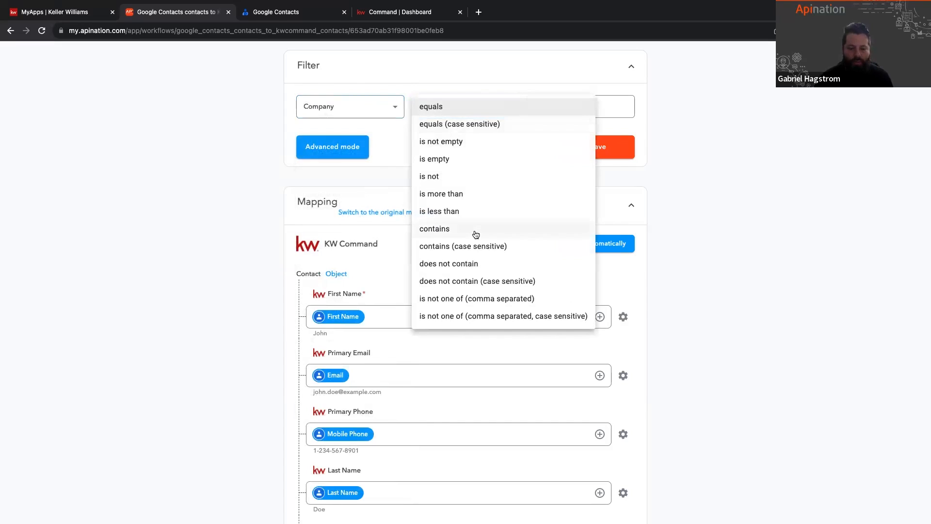
pyautogui.click(476, 235)
pyautogui.click(547, 104)
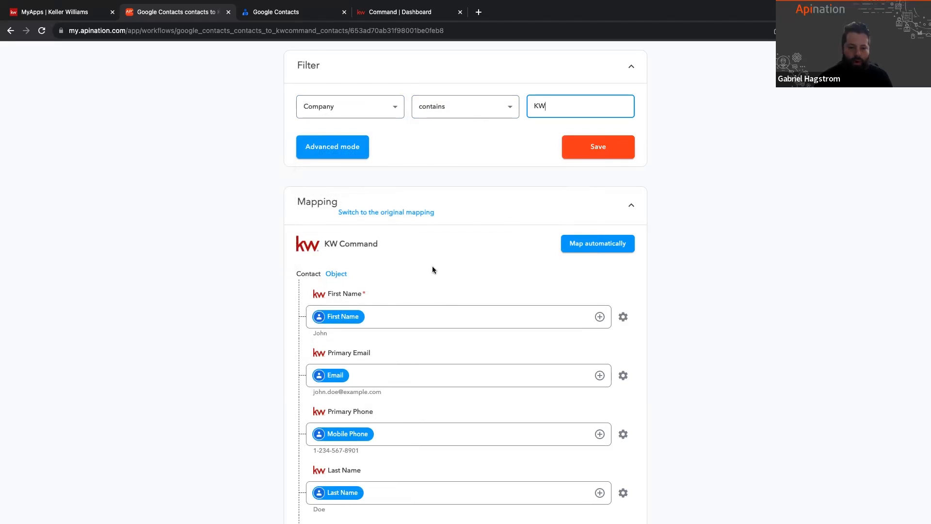
# Step: Try other filter fields and set the sync filter to ZIP contains "90210"
pyautogui.scroll(1, 517, 245)
pyautogui.click(392, 143)
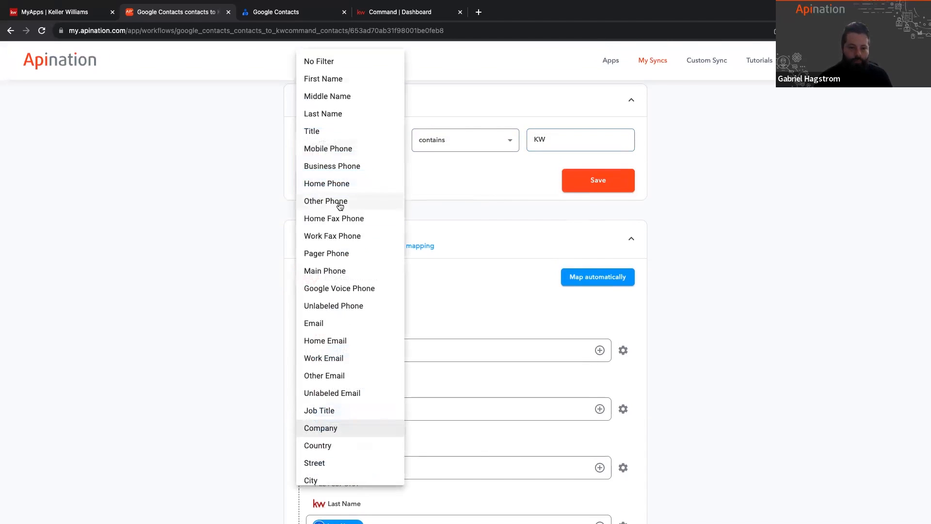
pyautogui.click(330, 413)
pyautogui.click(386, 138)
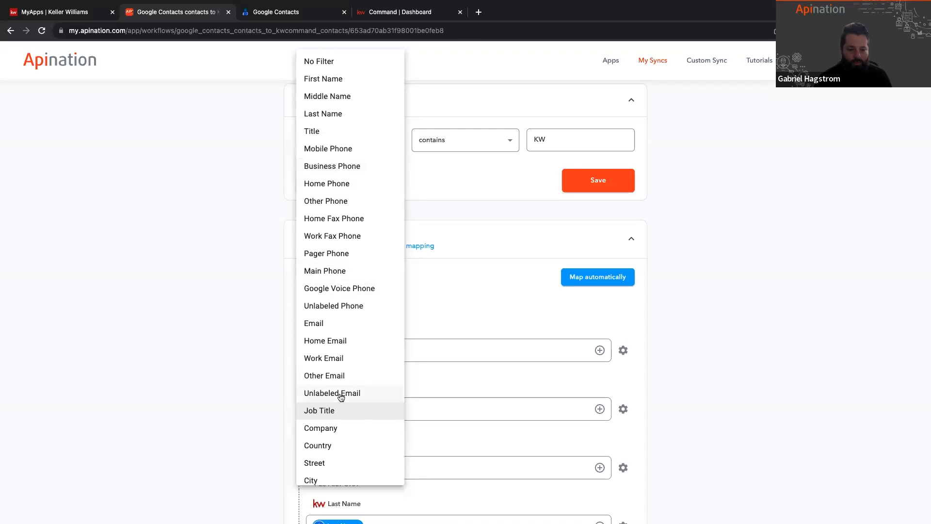
pyautogui.scroll(-1, 311, 420)
pyautogui.click(318, 470)
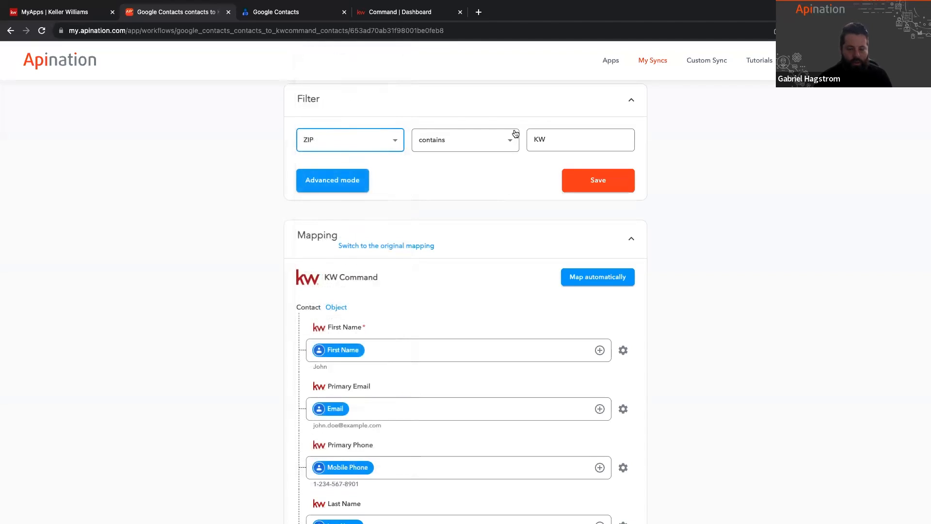
pyautogui.doubleClick(562, 130)
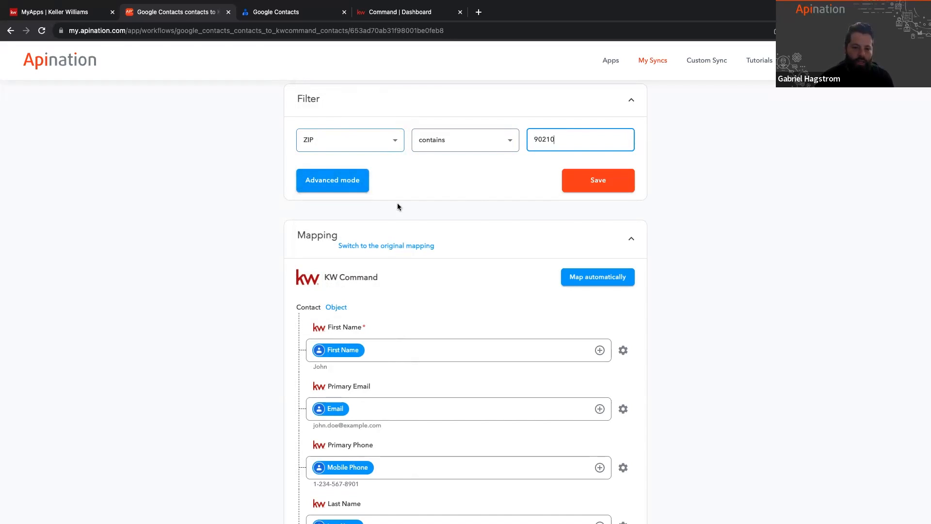
# Step: Switch the filter to advanced mode, try adding an Or rule and an And filter, and remove both
pyautogui.click(339, 181)
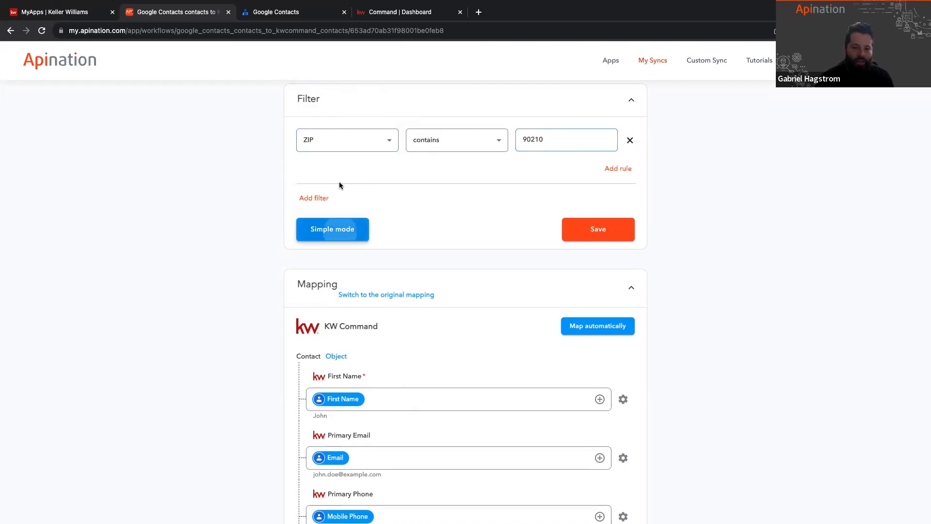
pyautogui.click(616, 170)
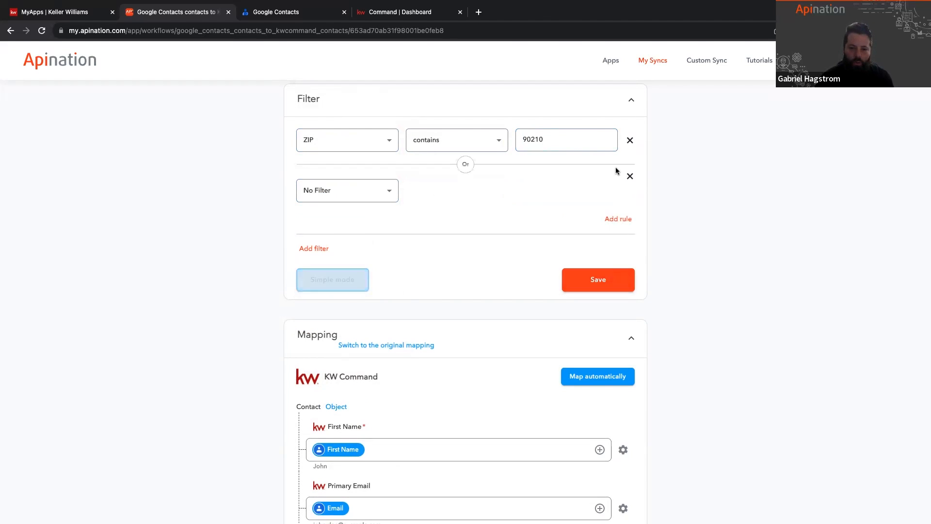
pyautogui.click(320, 248)
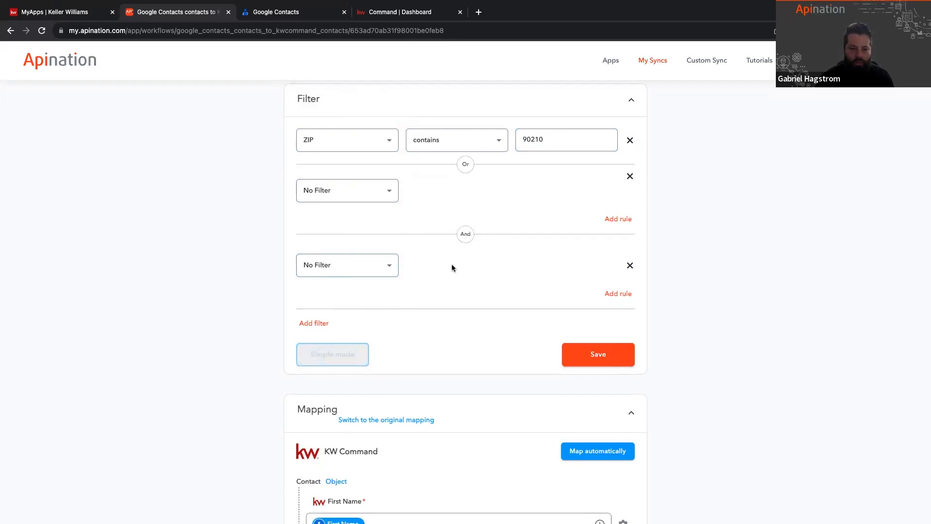
pyautogui.click(626, 266)
pyautogui.click(630, 177)
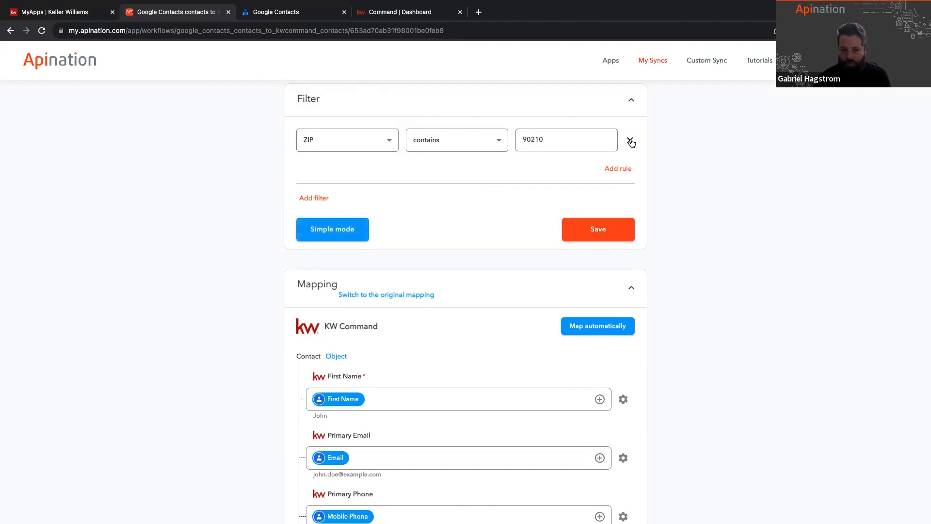
# Step: Reset the ZIP filter to No Filter and save the filter settings
pyautogui.click(389, 141)
pyautogui.scroll(3, 370, 60)
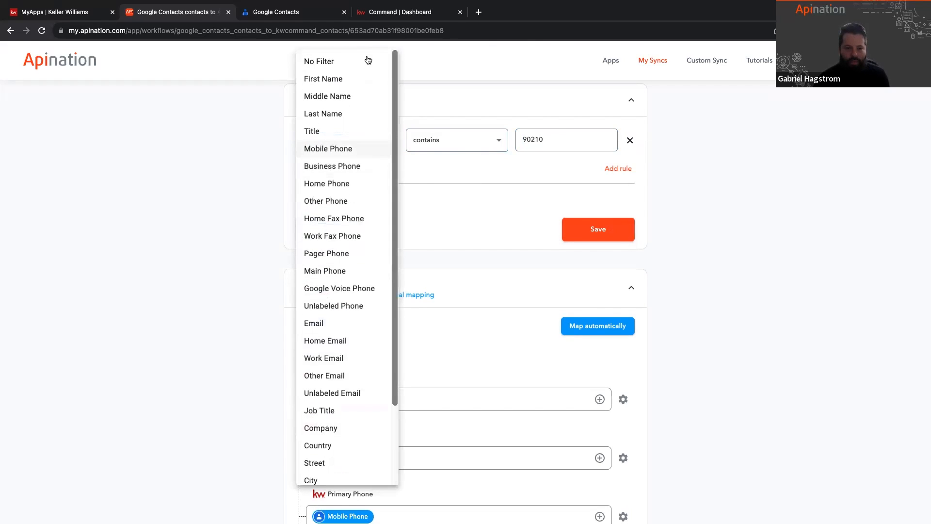
pyautogui.click(361, 61)
pyautogui.click(607, 239)
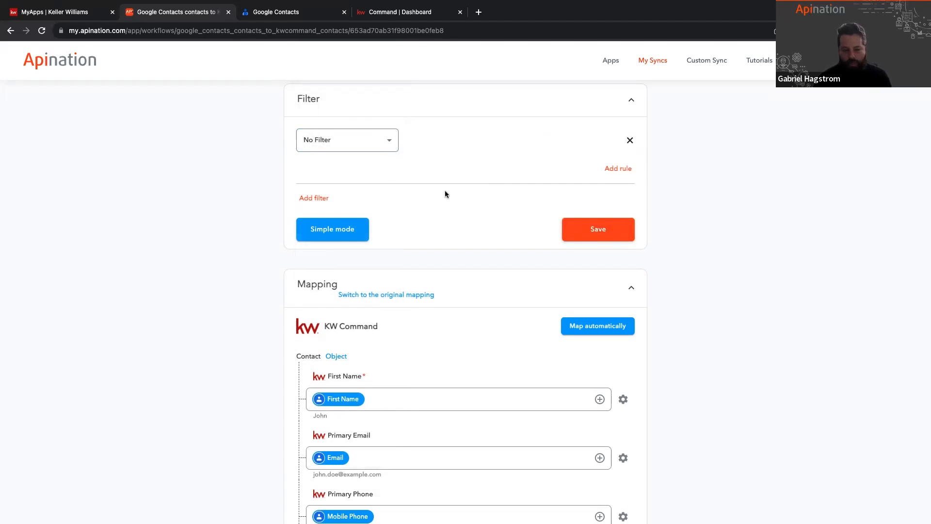
# Step: Review the KW Command contact field mapping from First Name through the Note fields
pyautogui.scroll(-3, 445, 194)
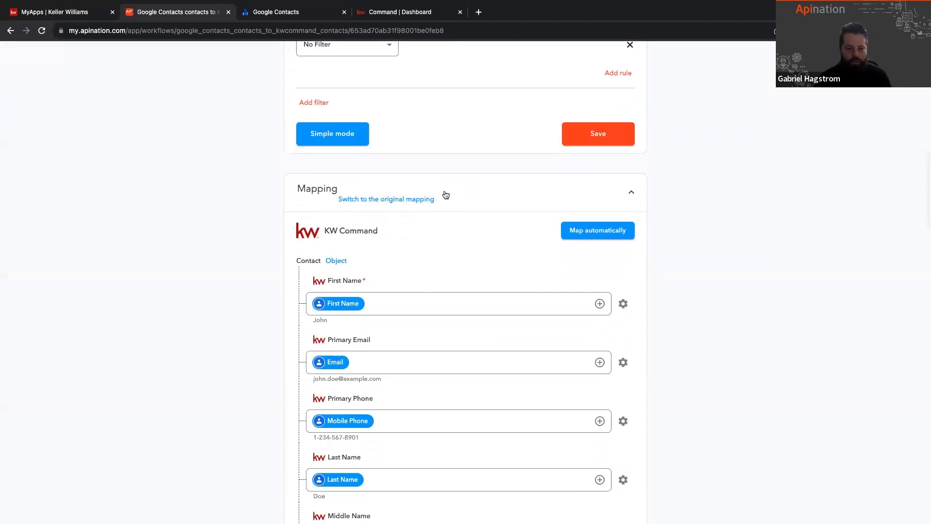
pyautogui.scroll(-2, 445, 195)
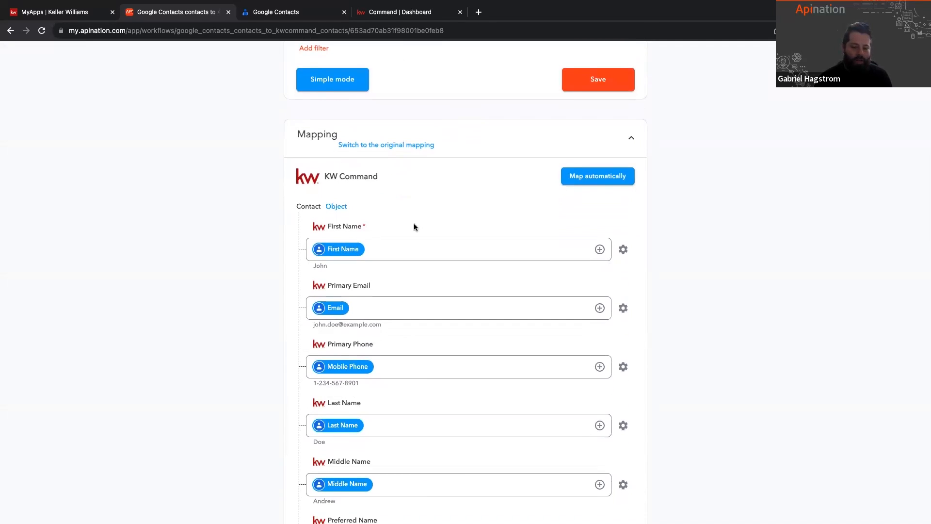
pyautogui.scroll(-3, 414, 223)
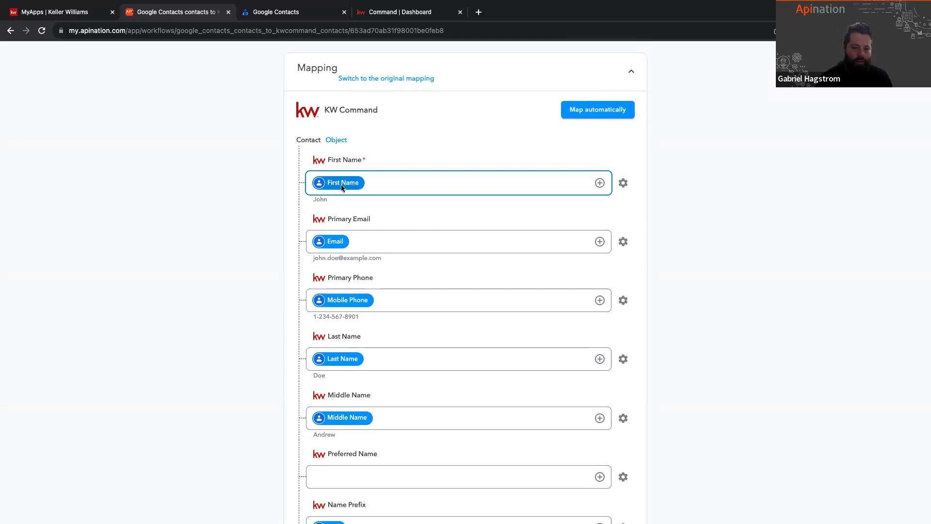
pyautogui.moveTo(327, 161); pyautogui.dragTo(359, 164)
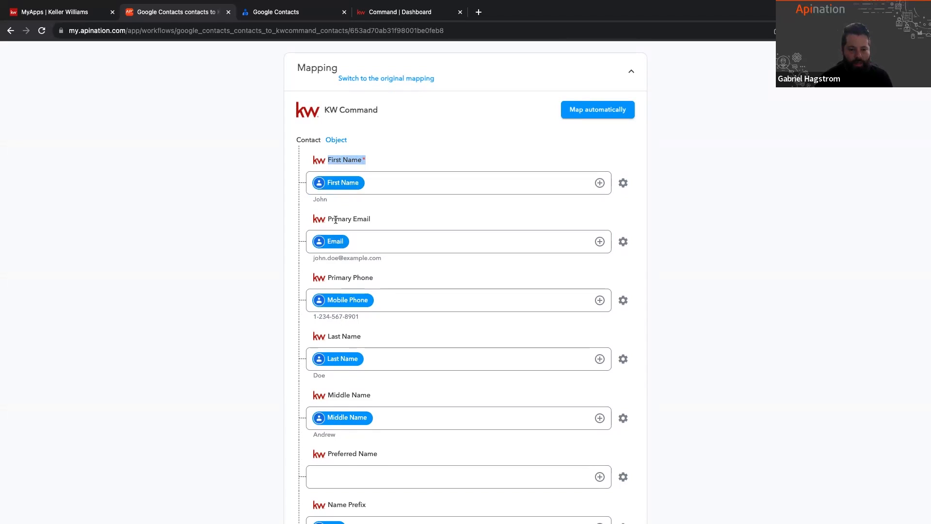
pyautogui.scroll(-1, 368, 235)
pyautogui.scroll(-7, 368, 236)
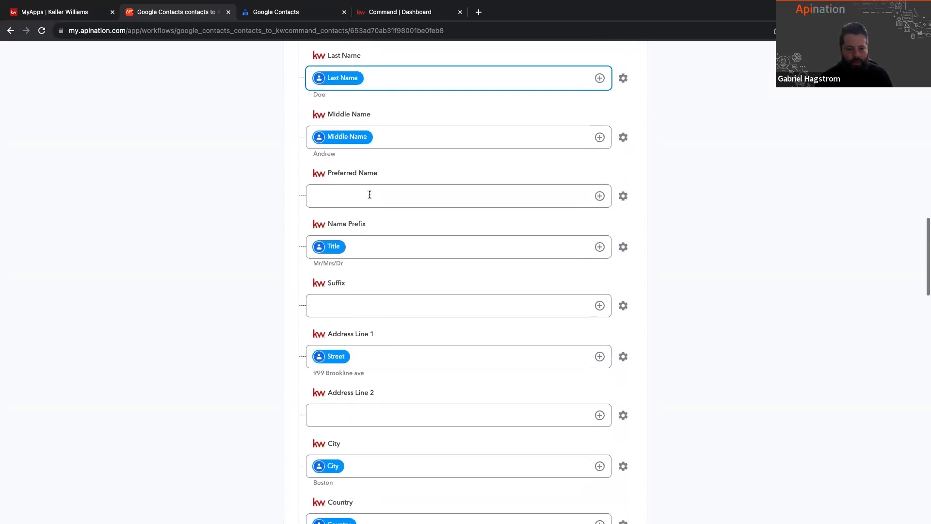
pyautogui.scroll(-10, 369, 196)
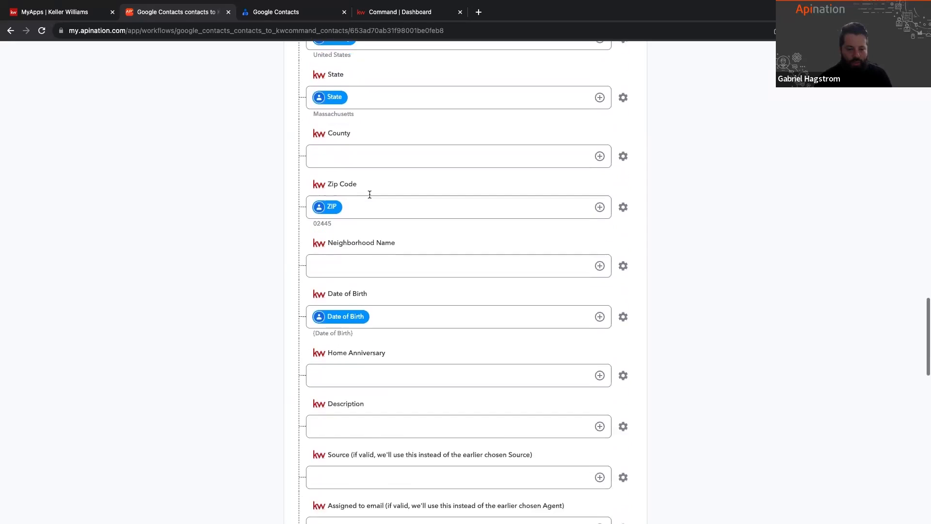
pyautogui.scroll(-4, 369, 194)
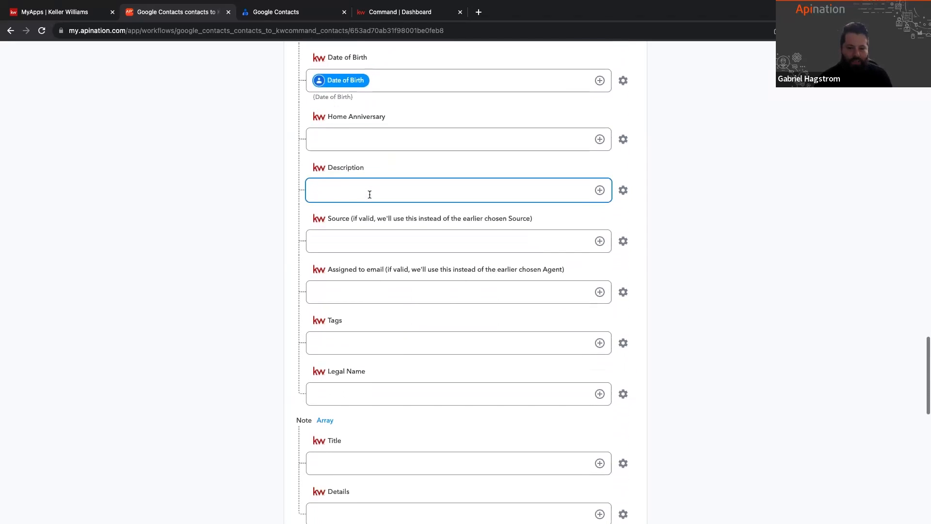
# Step: Map the Google Contacts Notes field to the KW Command Description field
pyautogui.doubleClick(331, 172)
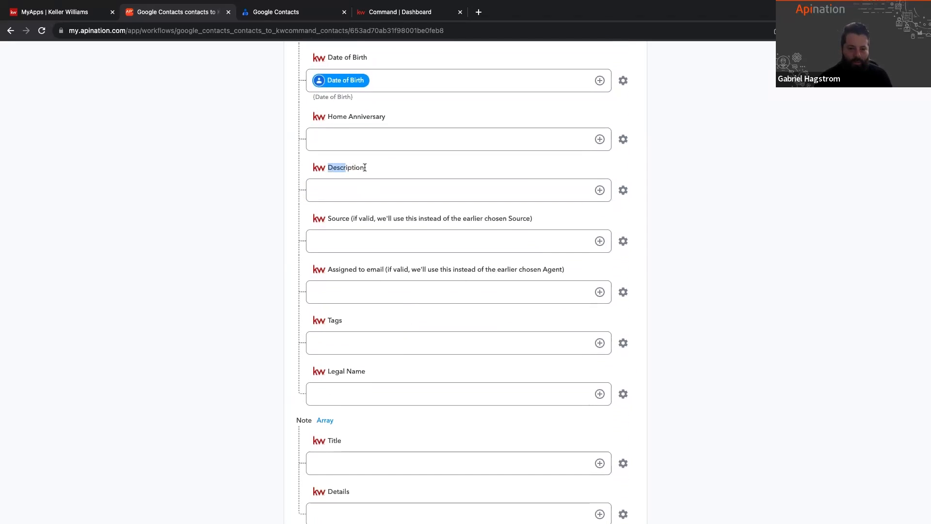
pyautogui.click(600, 190)
pyautogui.click(457, 216)
pyautogui.write('note')
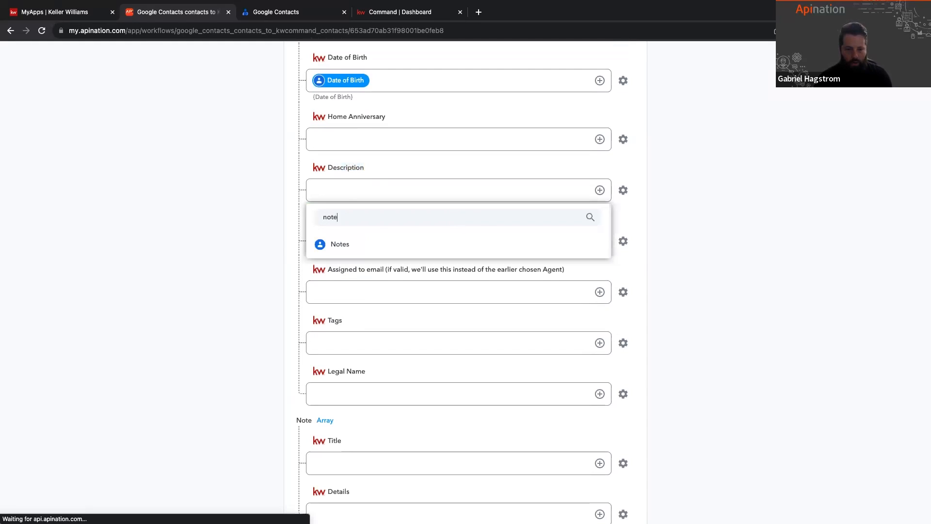
pyautogui.click(388, 244)
pyautogui.click(393, 298)
# Step: Set the KW Command Source field in the mapping to the fixed text "GoogleContacts"
pyautogui.click(379, 245)
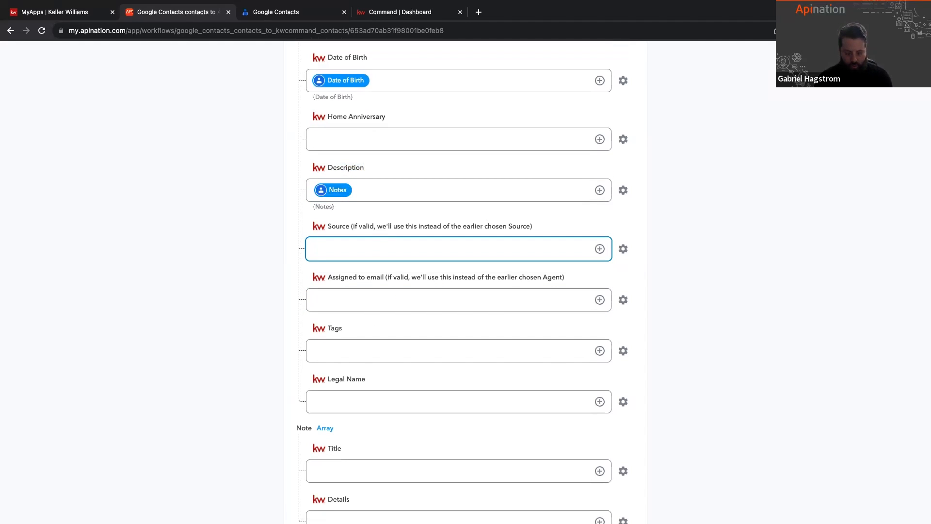
pyautogui.write('G')
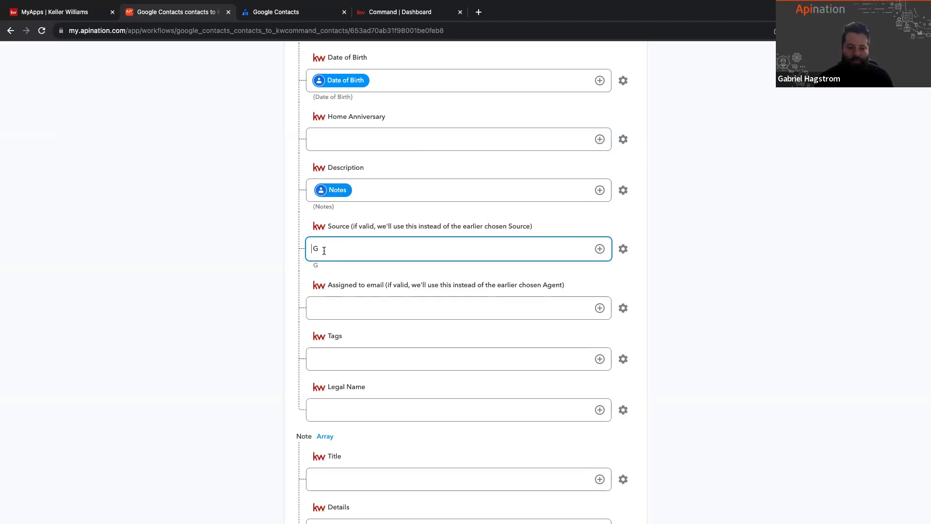
pyautogui.write('oogl')
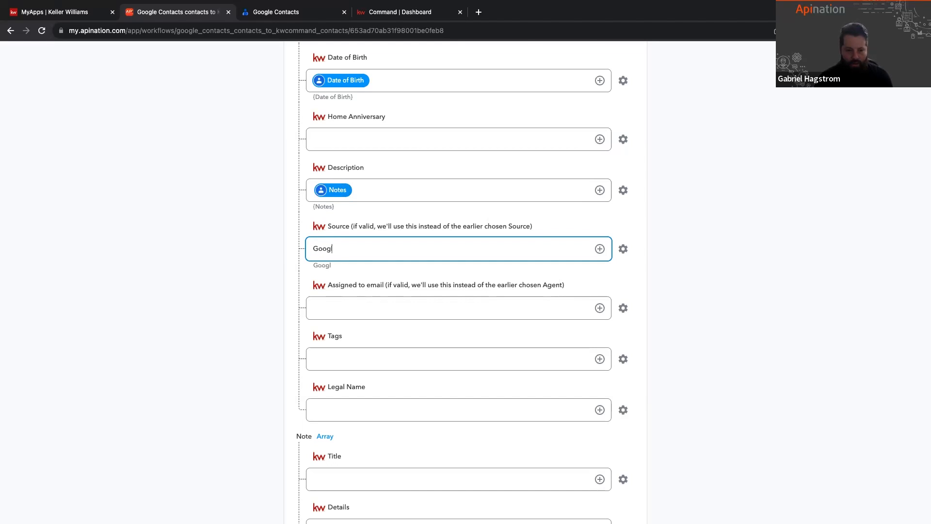
pyautogui.write('eContacts')
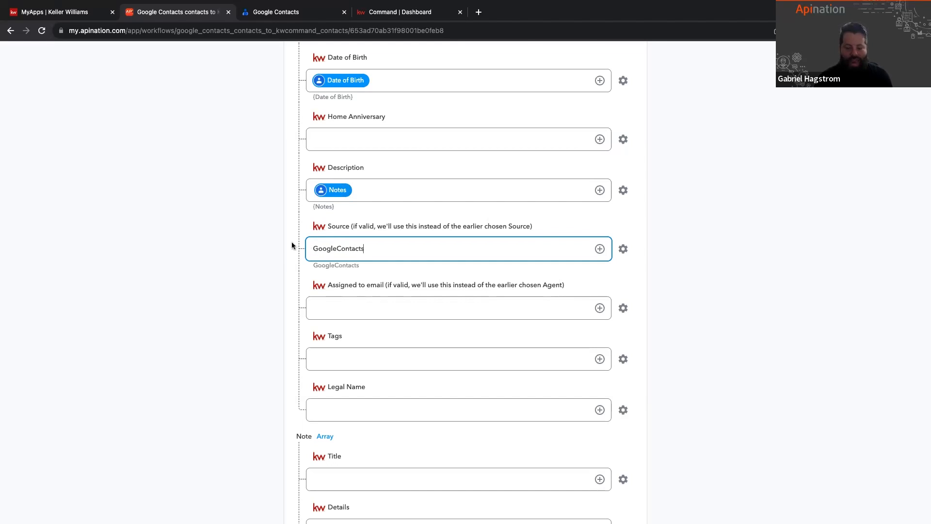
pyautogui.moveTo(376, 249); pyautogui.dragTo(302, 249)
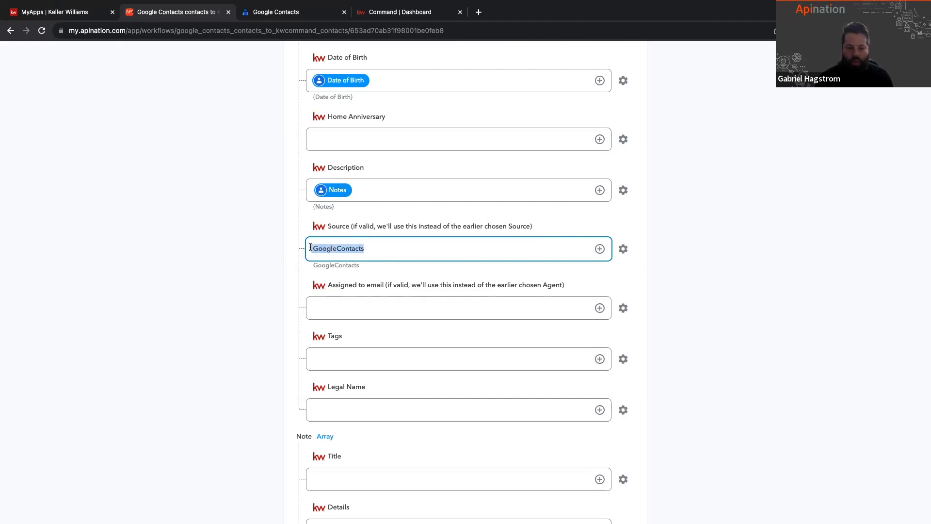
pyautogui.click(310, 247)
pyautogui.click(321, 313)
# Step: Enter "OnMyPhone" as the fixed text for the KW Command Tags field in the mapping
pyautogui.scroll(-3, 321, 313)
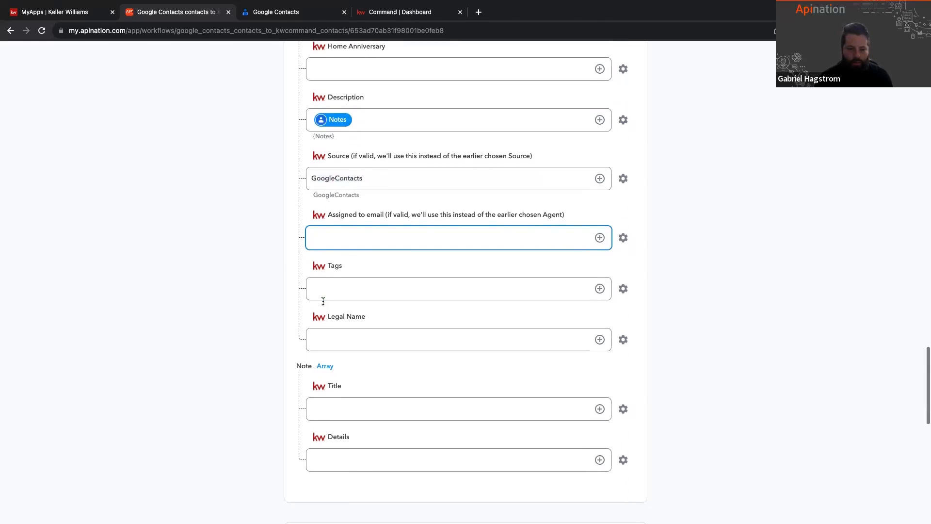
pyautogui.click(328, 288)
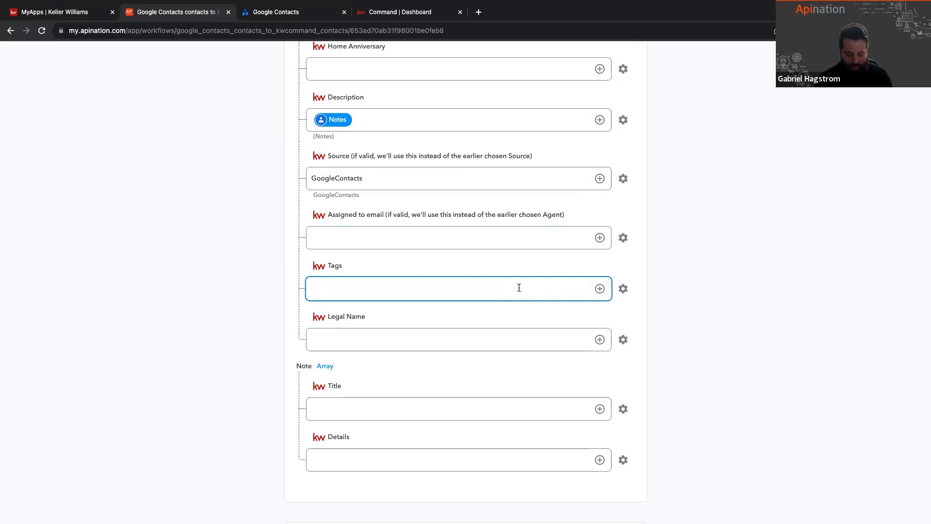
pyautogui.write('ON')
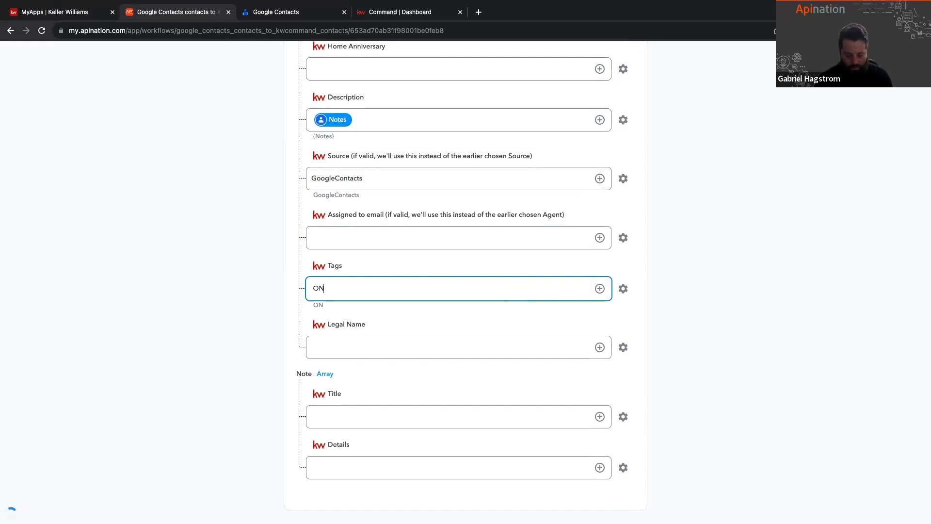
pyautogui.press('BackSpace')
pyautogui.write('nMyPhone')
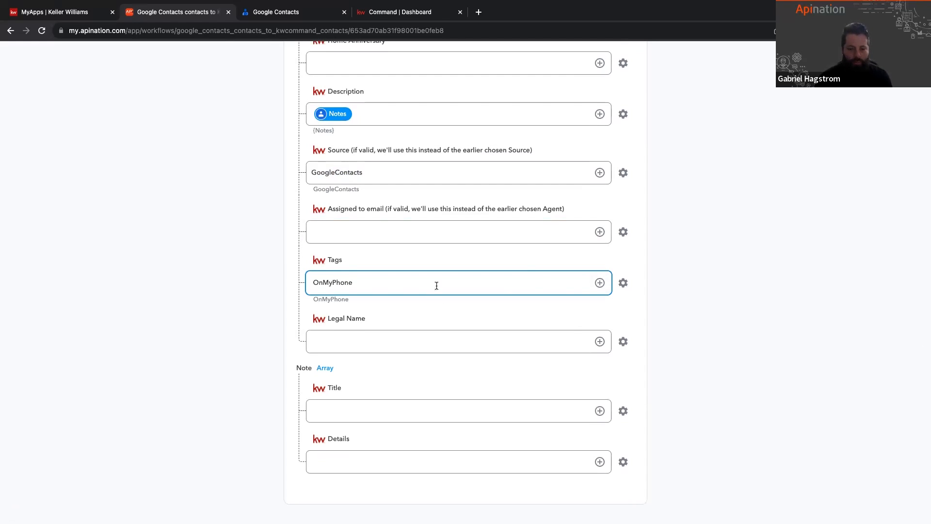
# Step: Set the KW Command Tags field in the mapping to the fixed text "Google"
pyautogui.doubleClick(437, 285)
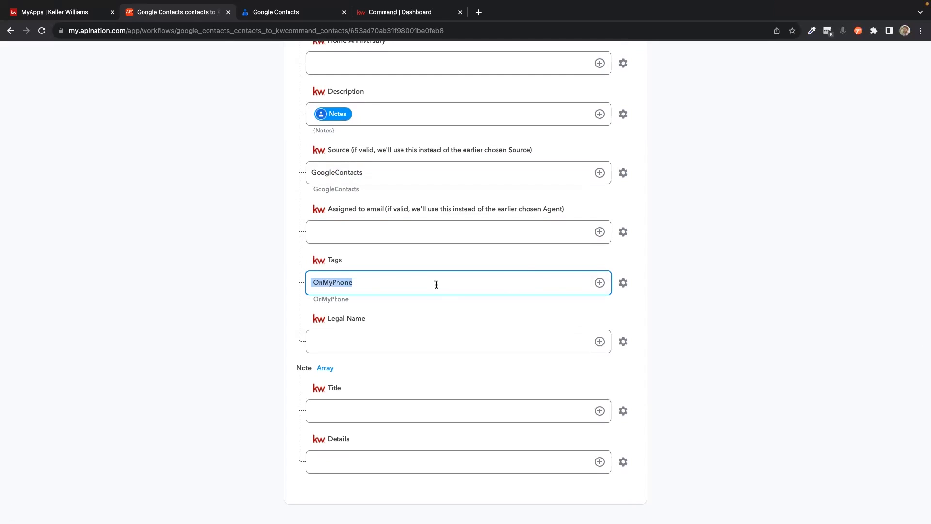
pyautogui.write('Google')
pyautogui.press('BackSpace')
pyautogui.press('BackSpace')
pyautogui.press('BackSpace')
pyautogui.press('BackSpace')
pyautogui.press('BackSpace')
pyautogui.write('oogle')
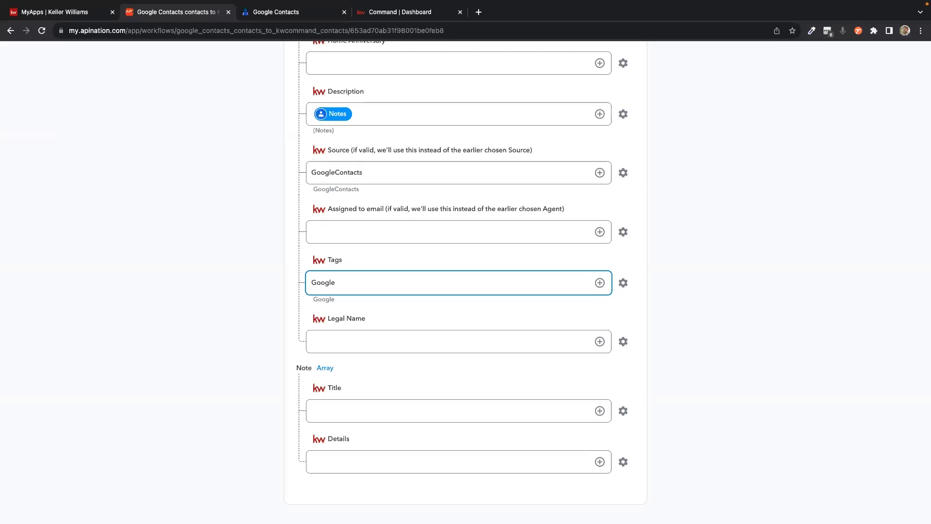
pyautogui.click(800, 392)
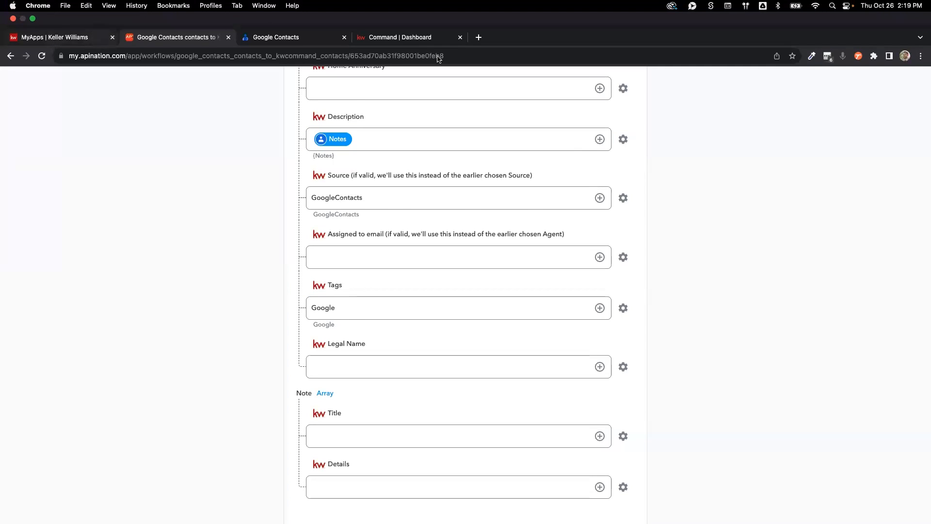
# Step: Switch to KW Command, open a contact tagged ApiNation from the contacts list and examine the Description in its About section
pyautogui.click(421, 13)
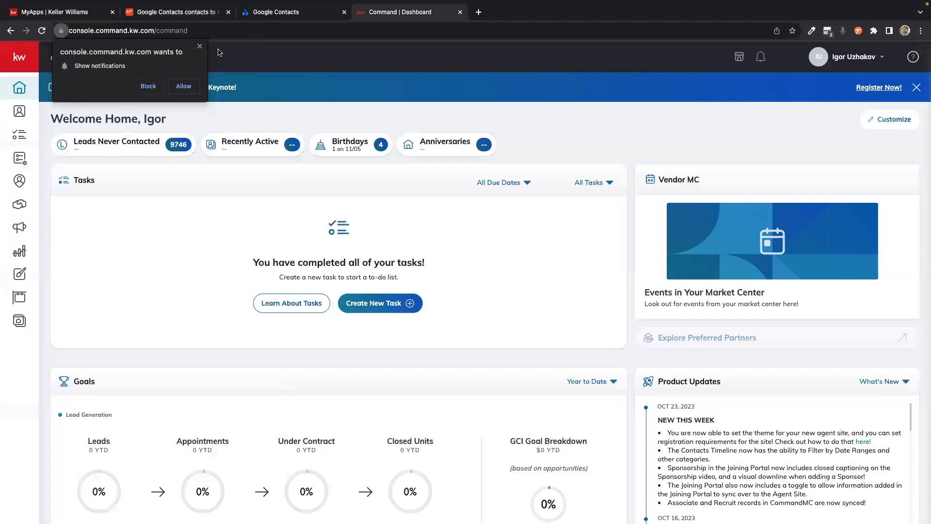
pyautogui.click(199, 47)
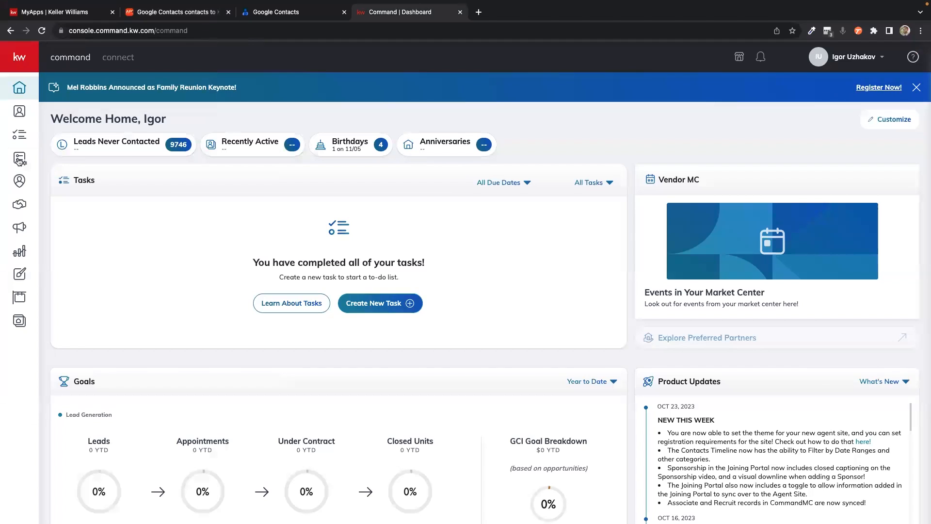
pyautogui.click(218, 159)
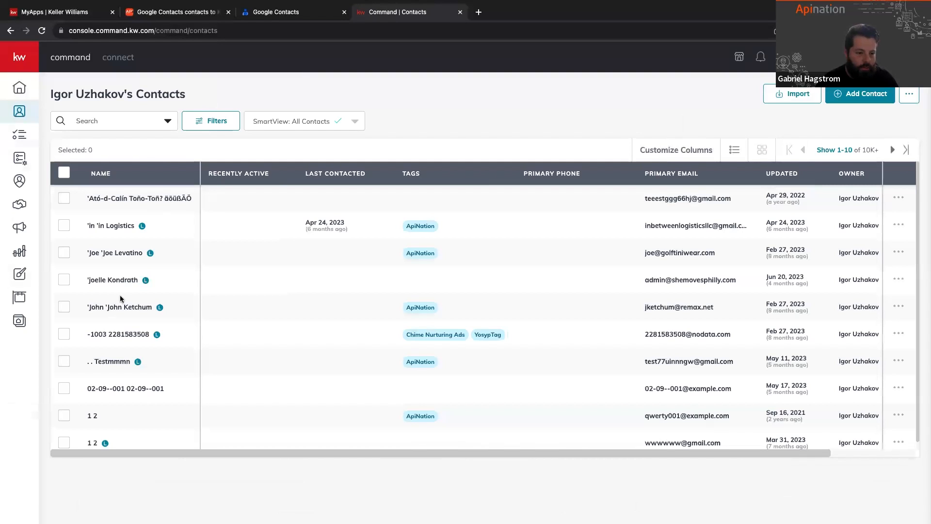
pyautogui.click(119, 309)
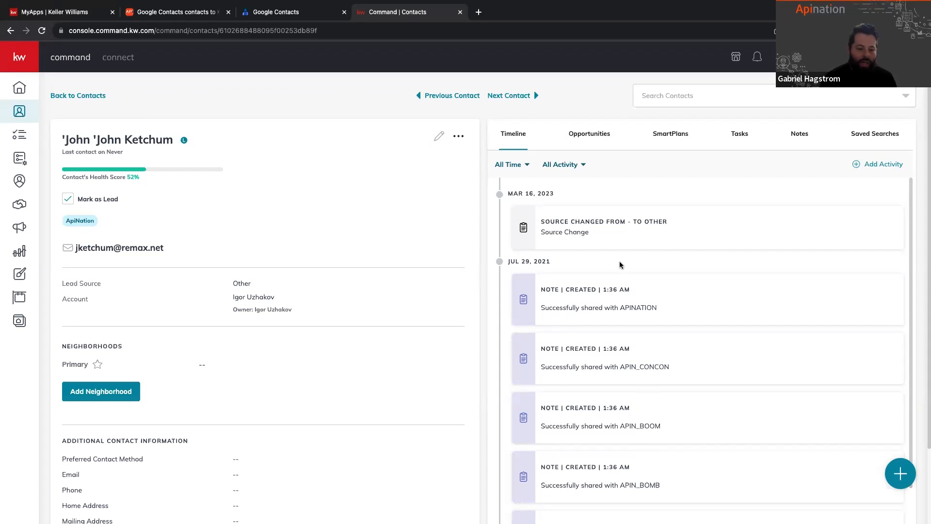
pyautogui.scroll(-6, 402, 342)
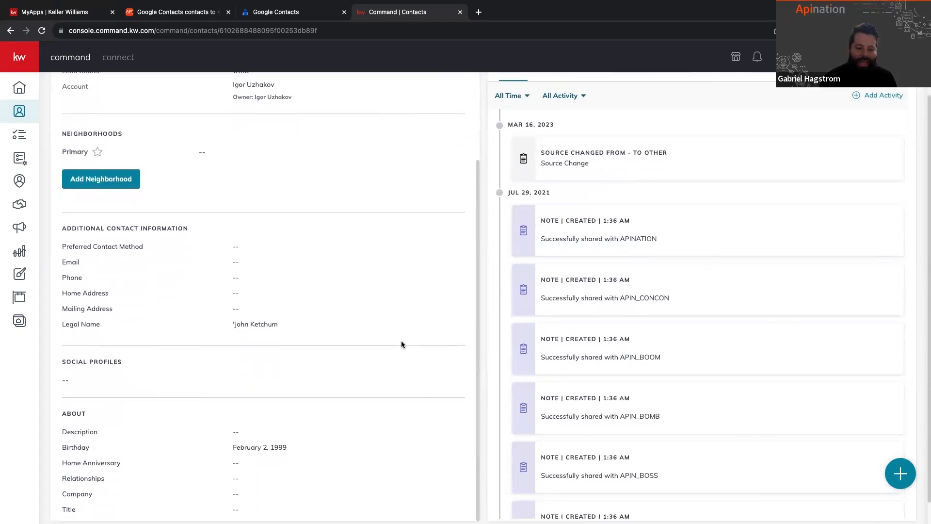
pyautogui.moveTo(62, 412); pyautogui.dragTo(252, 411)
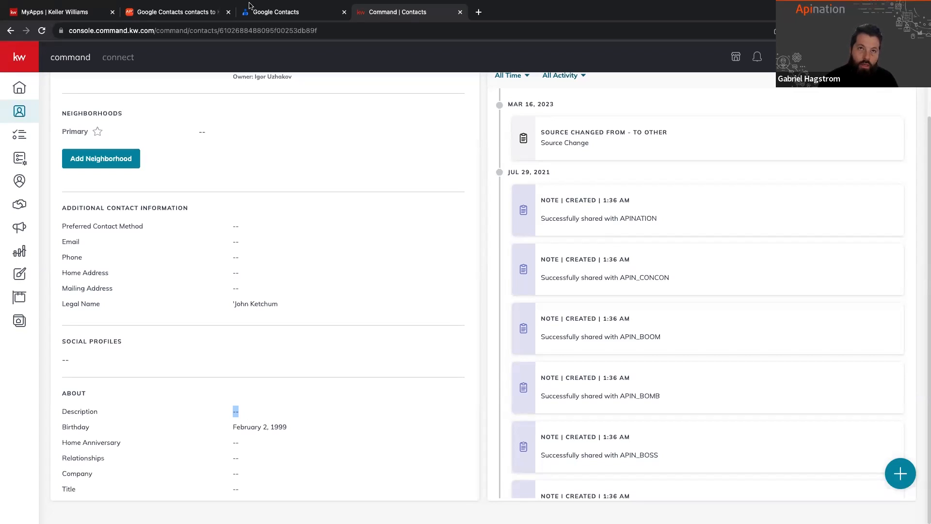
# Step: Return to the API Nation sync and turn off "Do not overwrite information in KW Command fields" in the KW Command settings
pyautogui.click(171, 10)
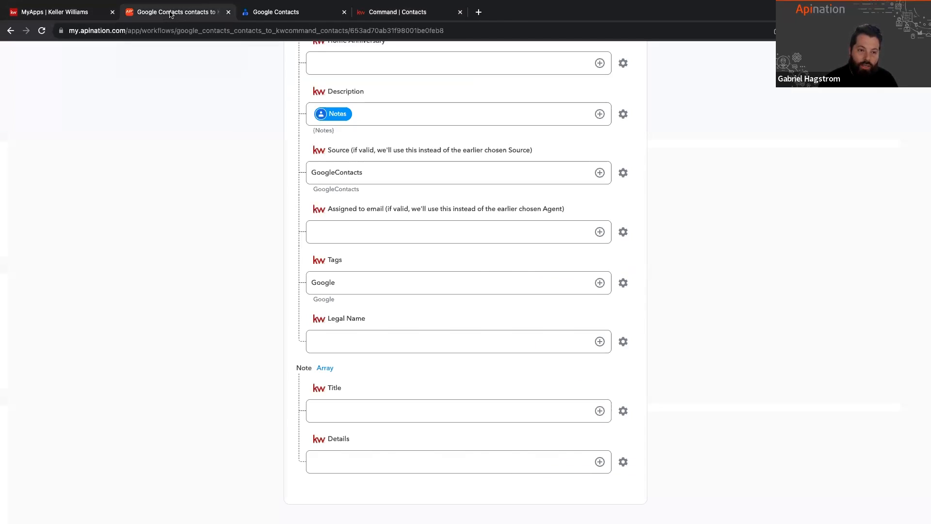
pyautogui.scroll(20, 289, 295)
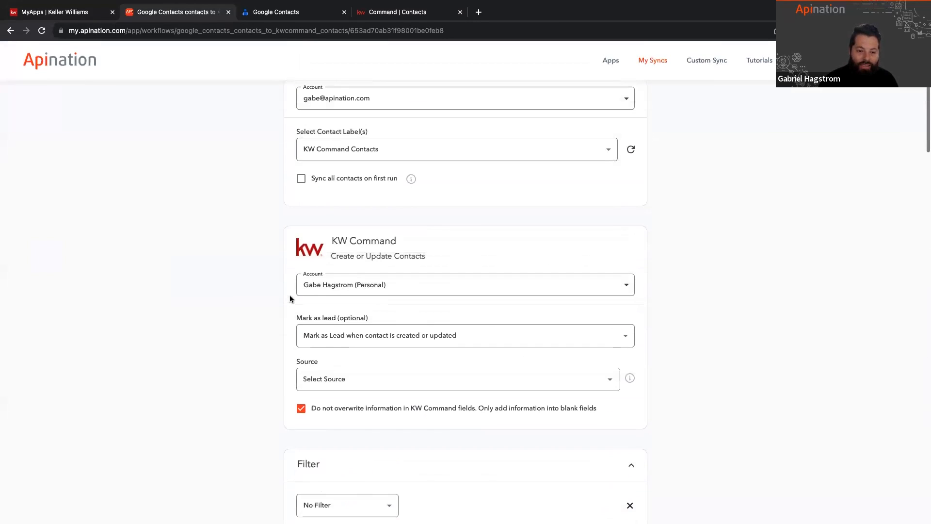
pyautogui.click(301, 409)
pyautogui.moveTo(311, 411); pyautogui.dragTo(473, 411)
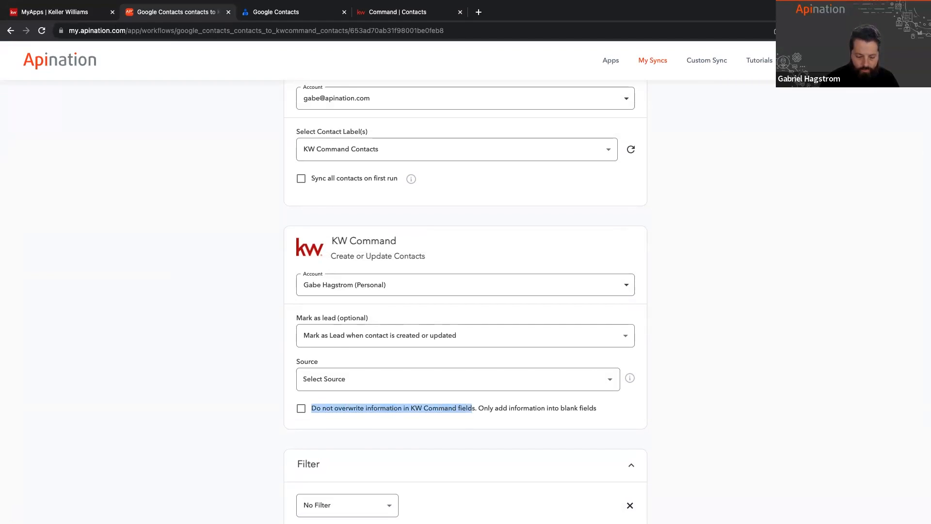
pyautogui.click(233, 385)
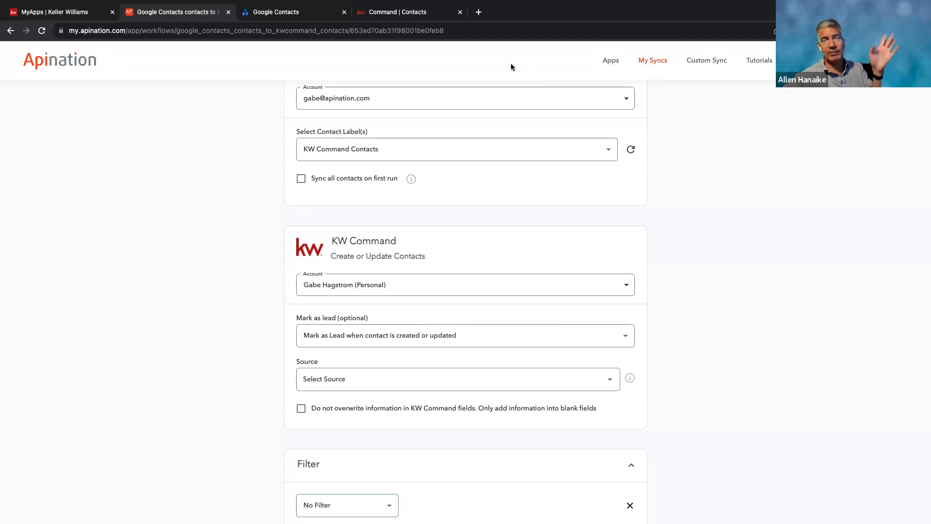
# Step: Switch to KW Command and open the contact tagged ApiNation for editing with its additional About details expanded
pyautogui.click(421, 7)
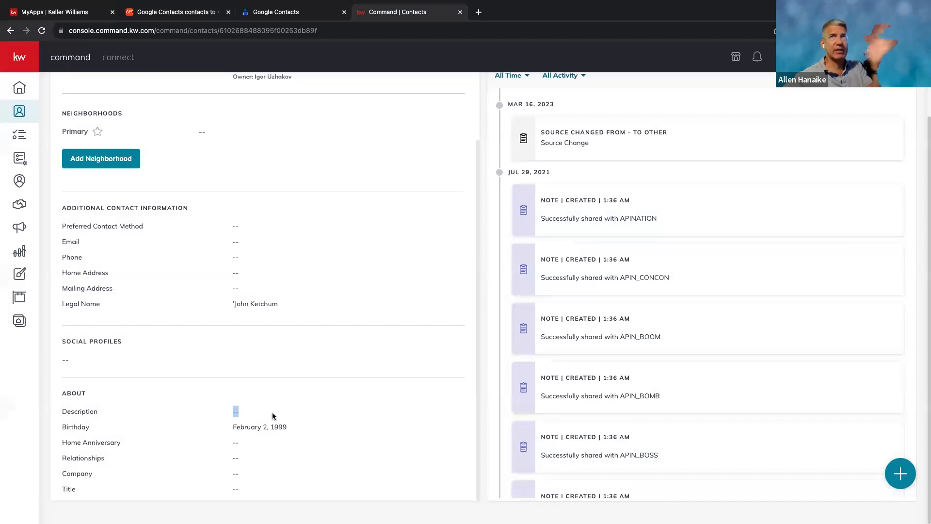
pyautogui.scroll(5, 251, 394)
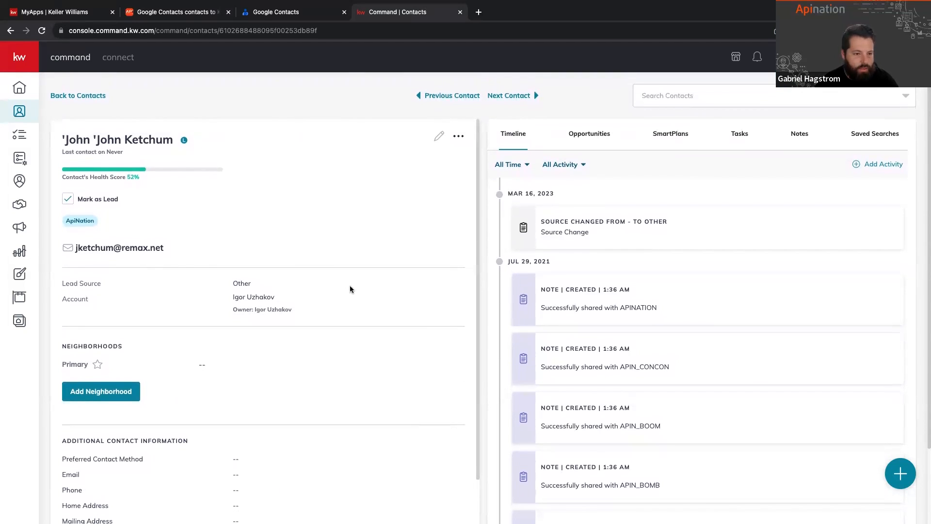
pyautogui.click(439, 135)
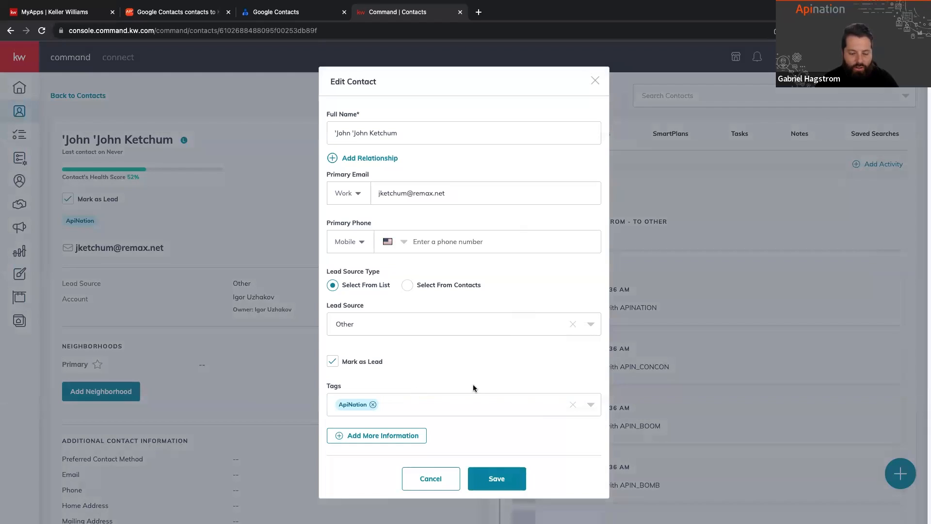
pyautogui.click(372, 435)
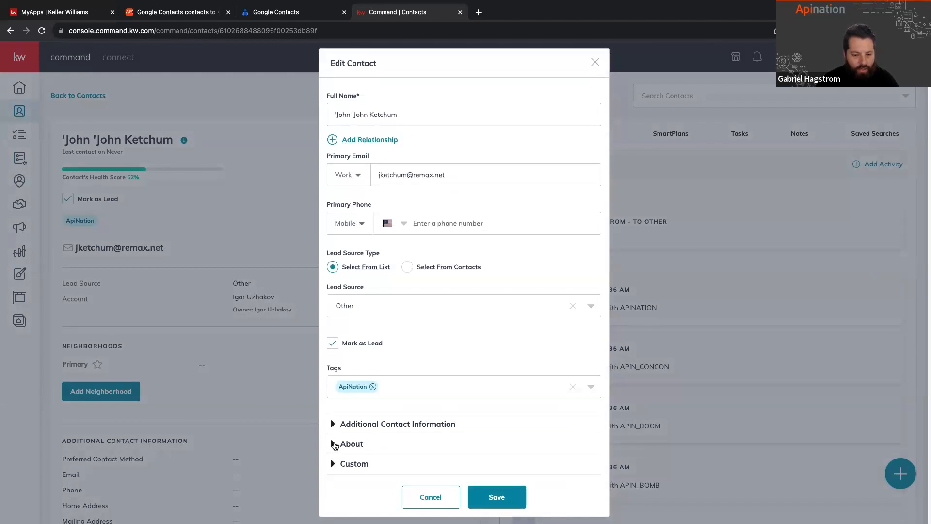
pyautogui.click(334, 444)
# Step: Paste the copied 10,000-character sample text into the contact's Description, save the contact and review the saved Description
pyautogui.scroll(-5, 334, 445)
pyautogui.click(361, 318)
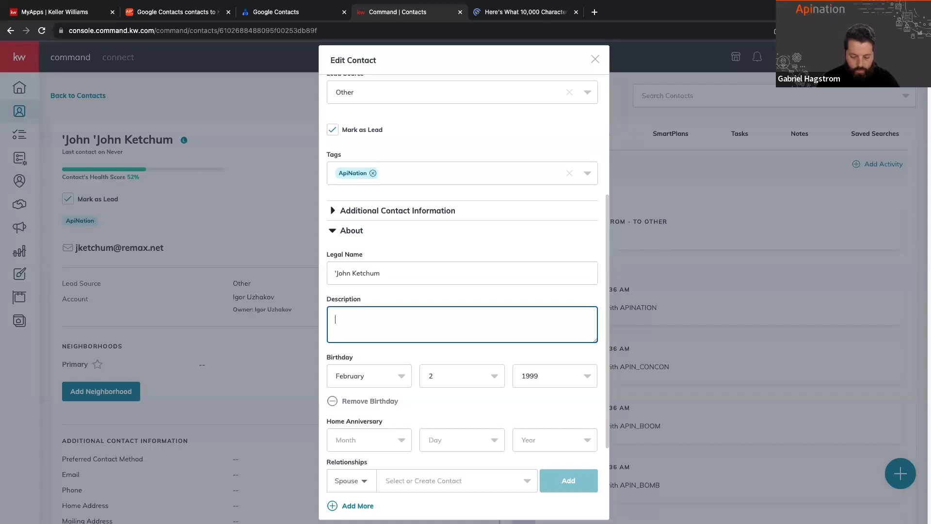
pyautogui.hotkey('ctrl', 'v')
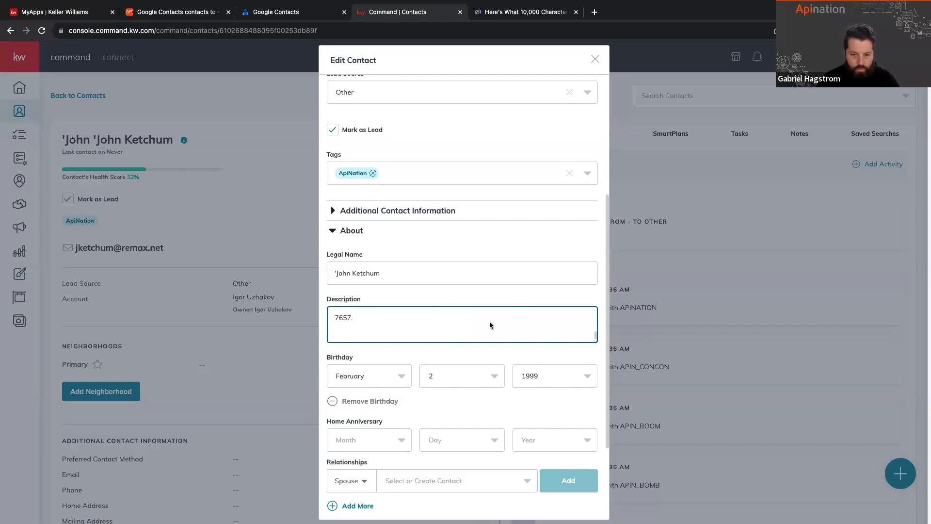
pyautogui.scroll(-10, 490, 321)
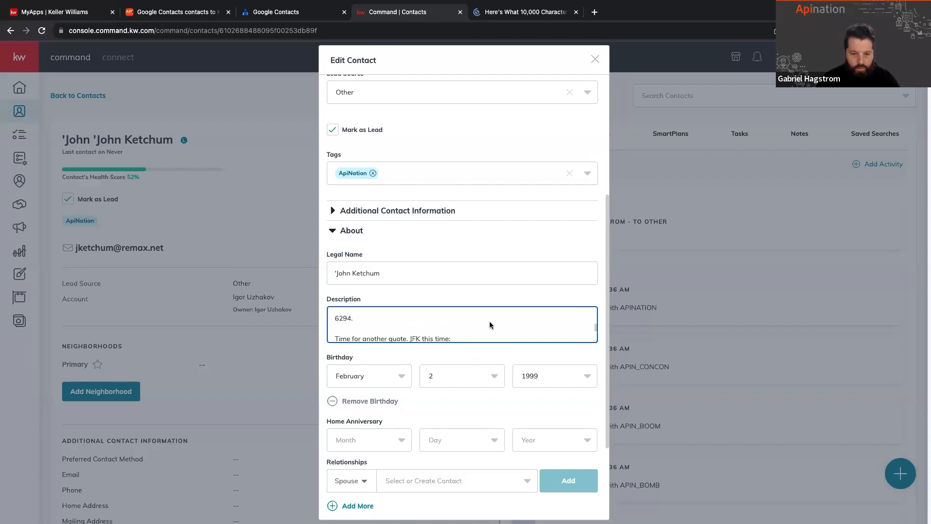
pyautogui.scroll(-3, 502, 272)
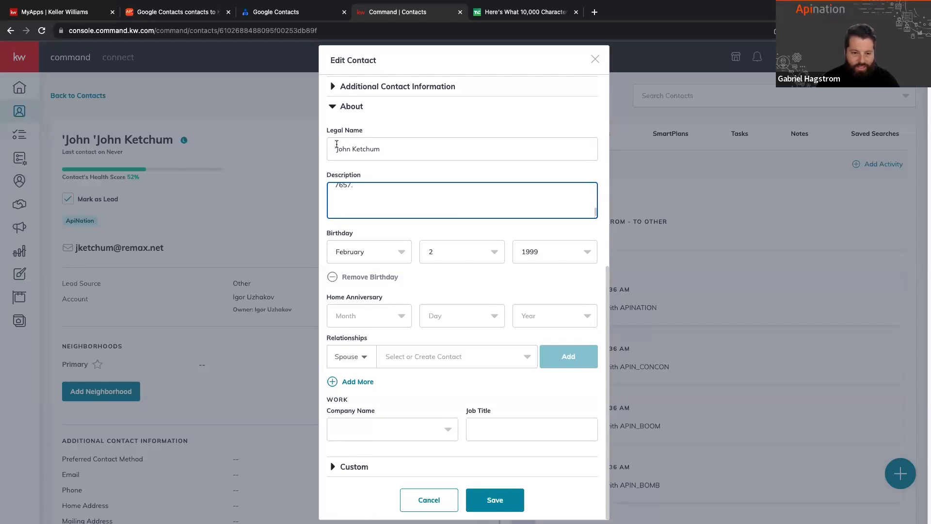
pyautogui.click(502, 501)
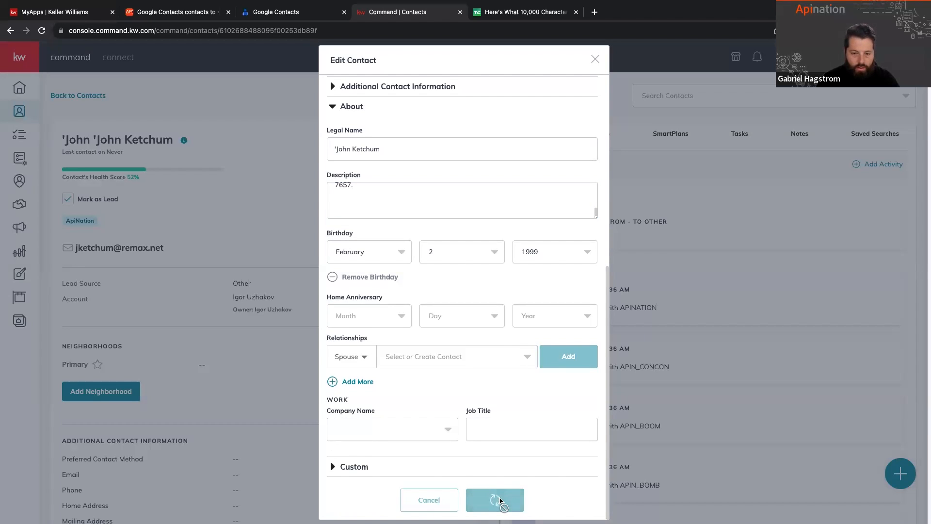
pyautogui.scroll(-10, 291, 300)
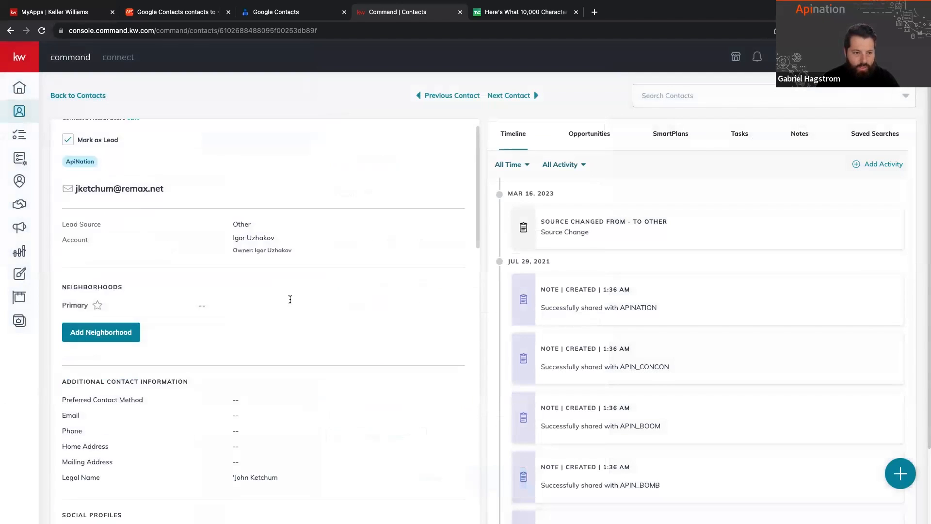
pyautogui.scroll(-3, 290, 302)
pyautogui.scroll(15, 290, 302)
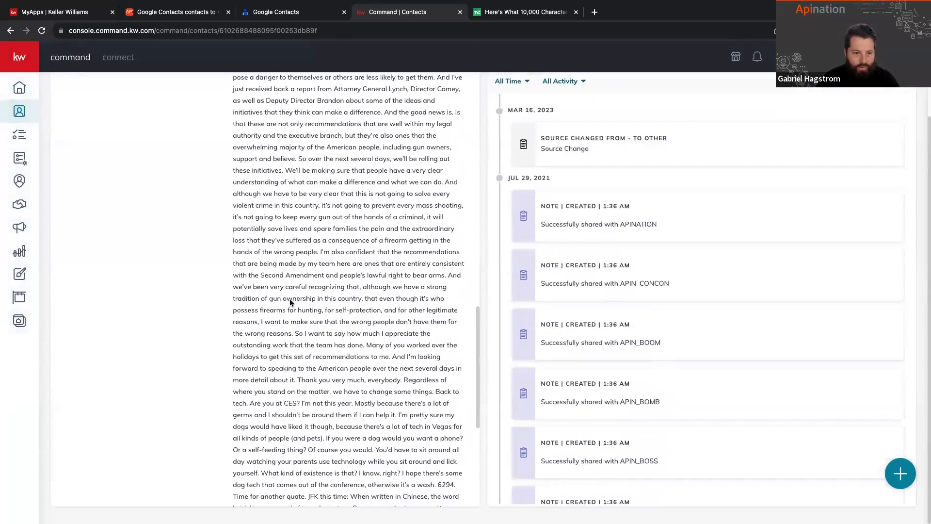
pyautogui.scroll(-5, 333, 171)
# Step: Return to the API Nation sync and turn on "Do not overwrite information in KW Command fields"
pyautogui.click(177, 12)
pyautogui.scroll(-2, 327, 367)
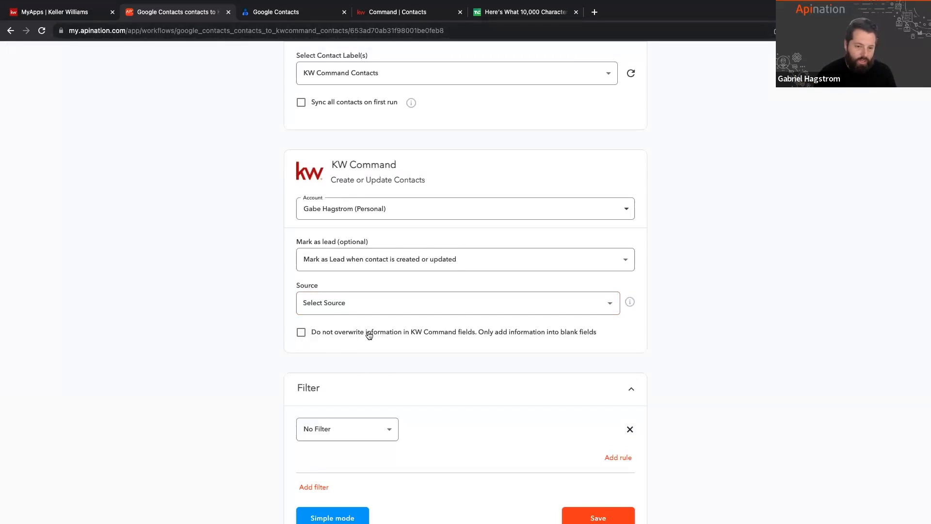
pyautogui.click(301, 333)
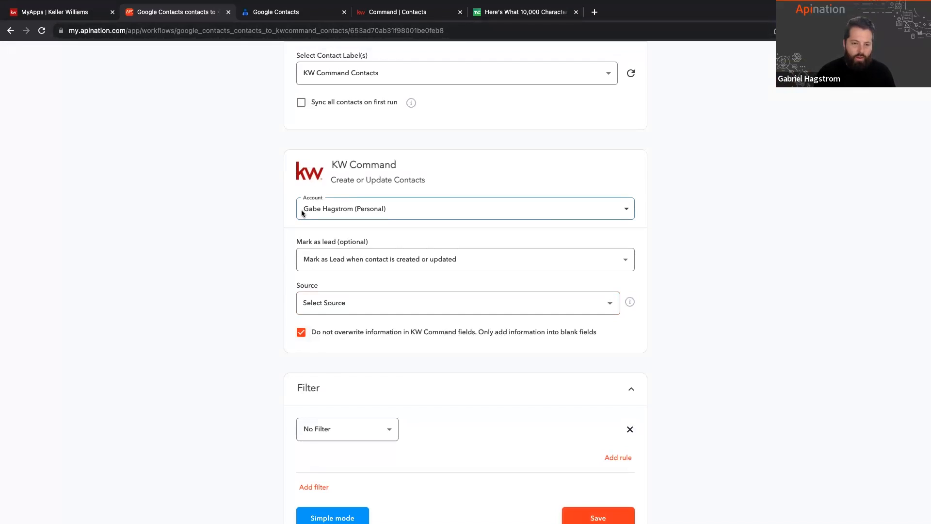
# Step: Review the settings, filter and mapping of the Google Contacts contacts to KW Command contacts sync and activate the sync
pyautogui.scroll(5, 319, 180)
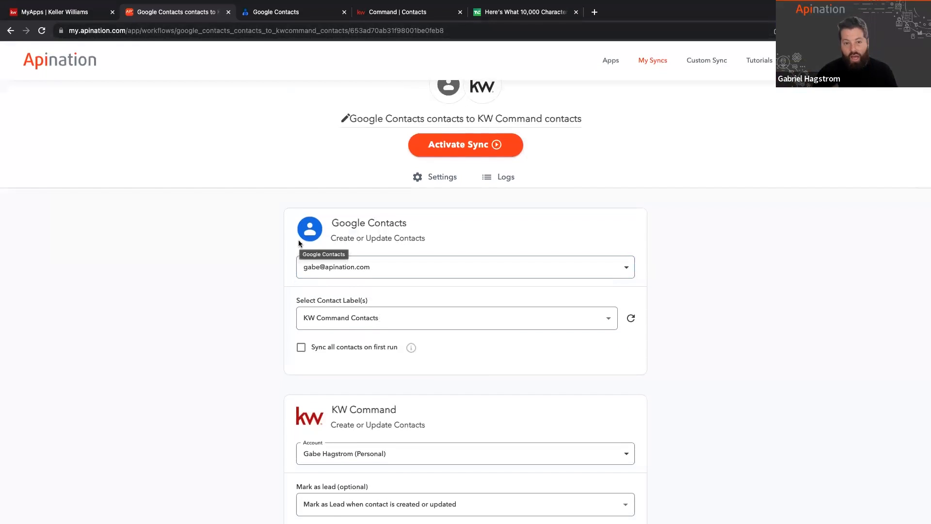
pyautogui.scroll(-3, 328, 318)
pyautogui.scroll(-3, 318, 167)
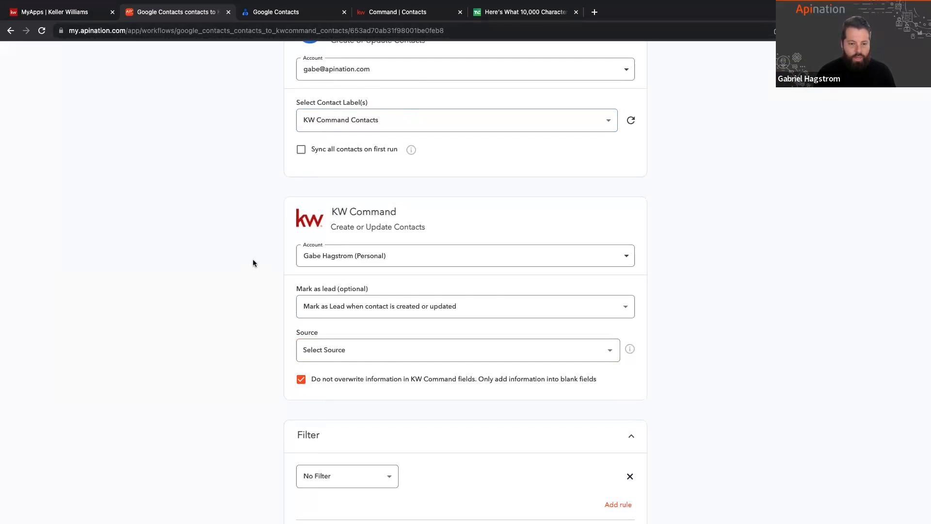
pyautogui.scroll(-20, 253, 263)
pyautogui.scroll(-3, 253, 263)
pyautogui.scroll(15, 253, 263)
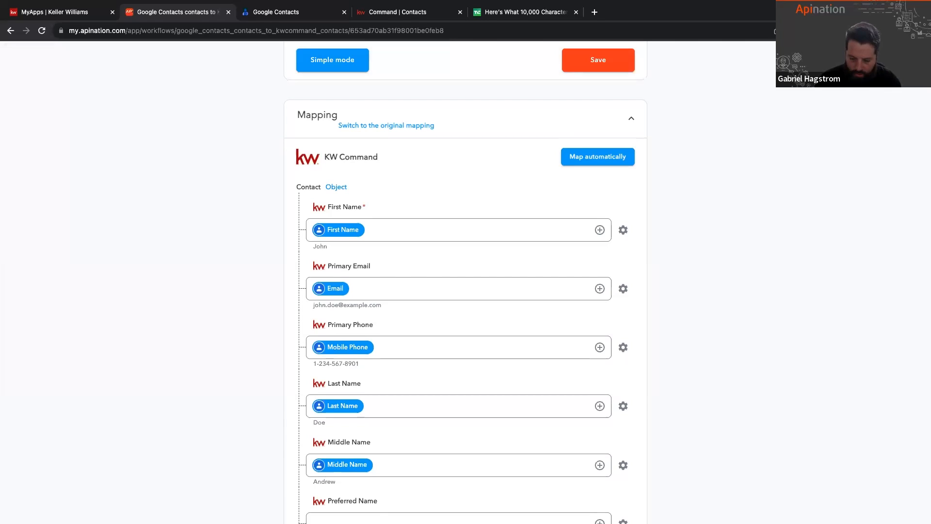
pyautogui.scroll(10, 722, 270)
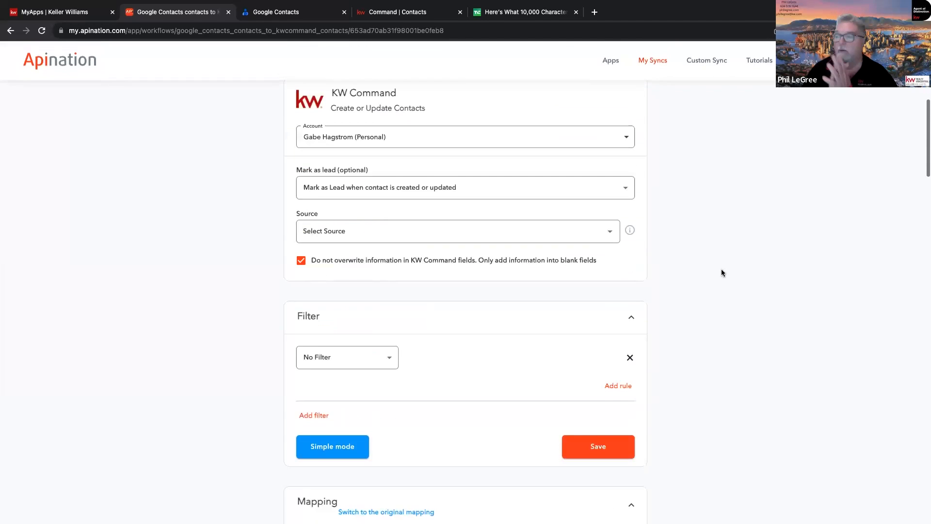
pyautogui.scroll(3, 721, 273)
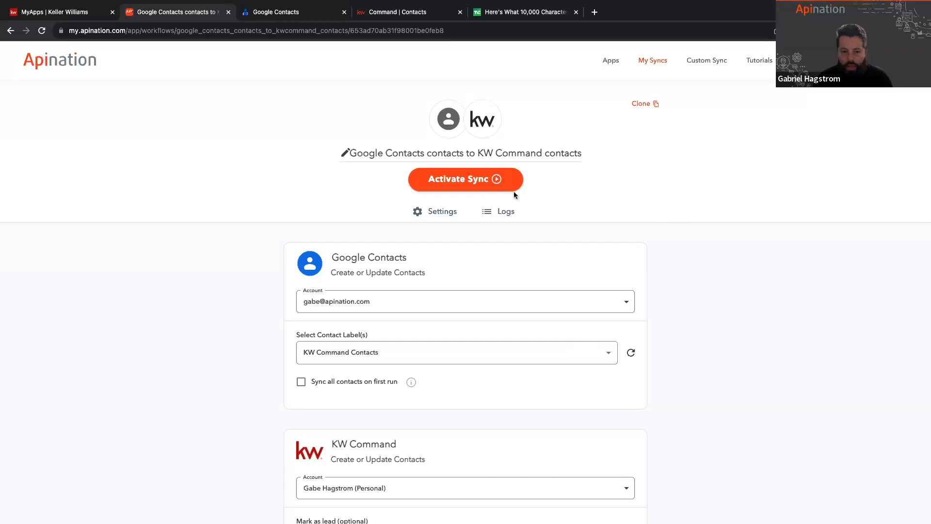
pyautogui.click(473, 179)
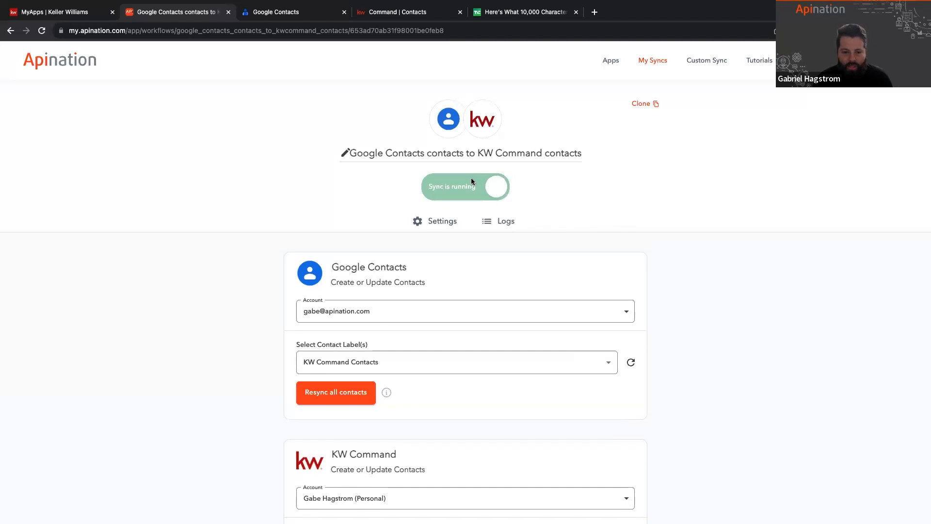
# Step: Open the logs of the running sync and filter them by the Success status
pyautogui.click(505, 223)
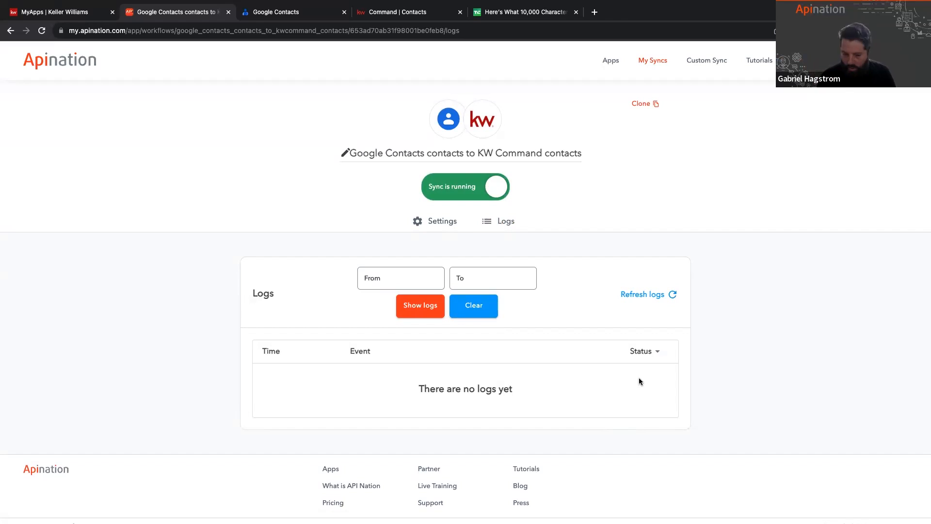
pyautogui.click(657, 353)
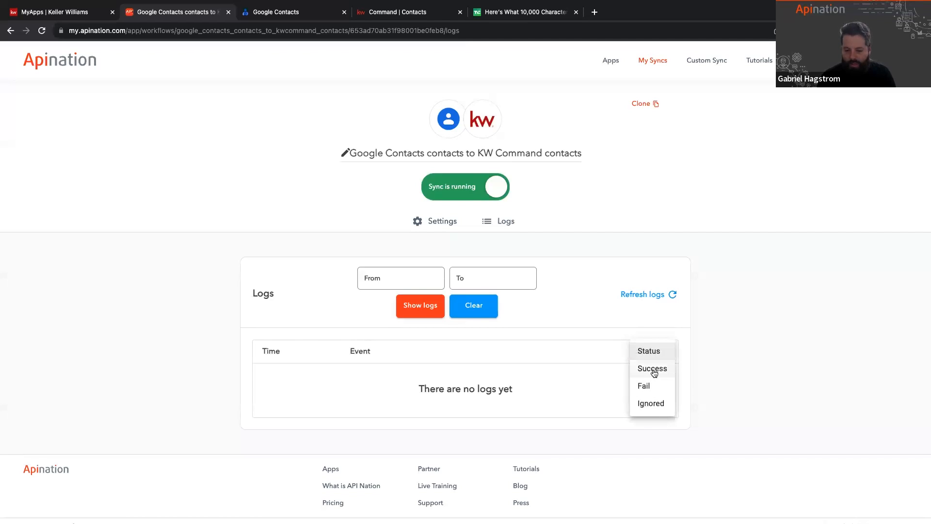
pyautogui.click(654, 370)
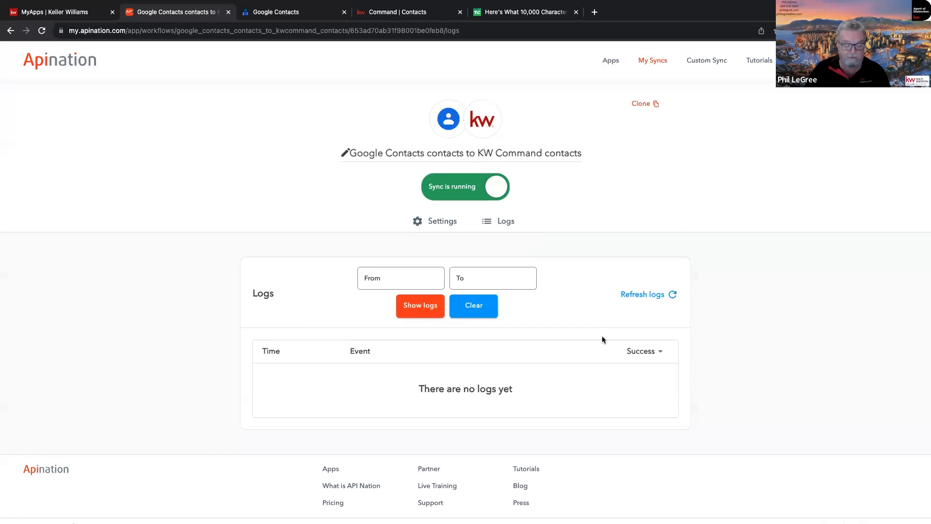
pyautogui.moveTo(654, 5)
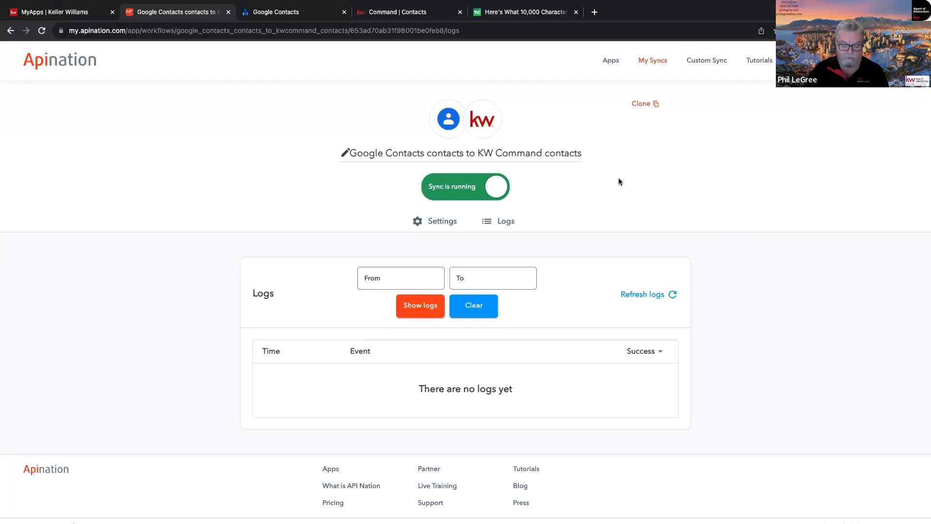
# Step: Leave the logs and open the draft workflow "KW Command contacts to Google Contacts people" from the list of syncs
pyautogui.click(444, 226)
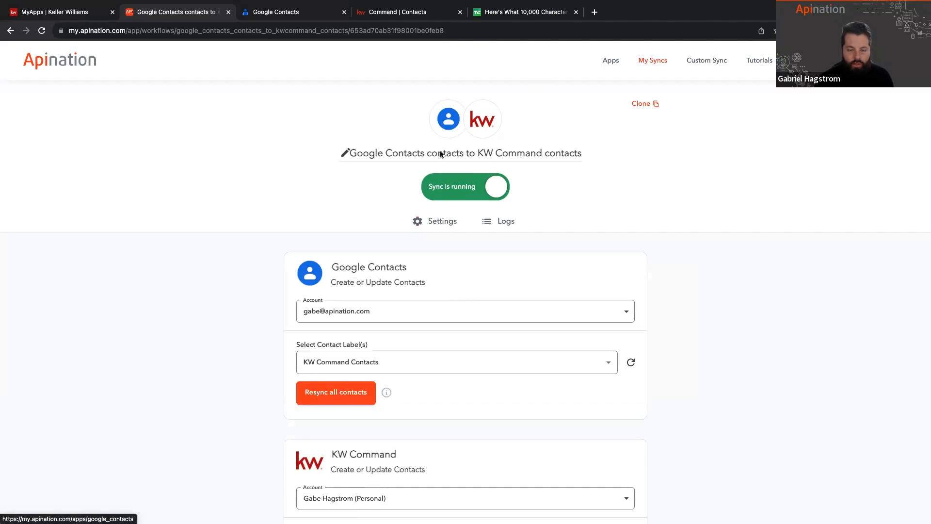
pyautogui.click(652, 60)
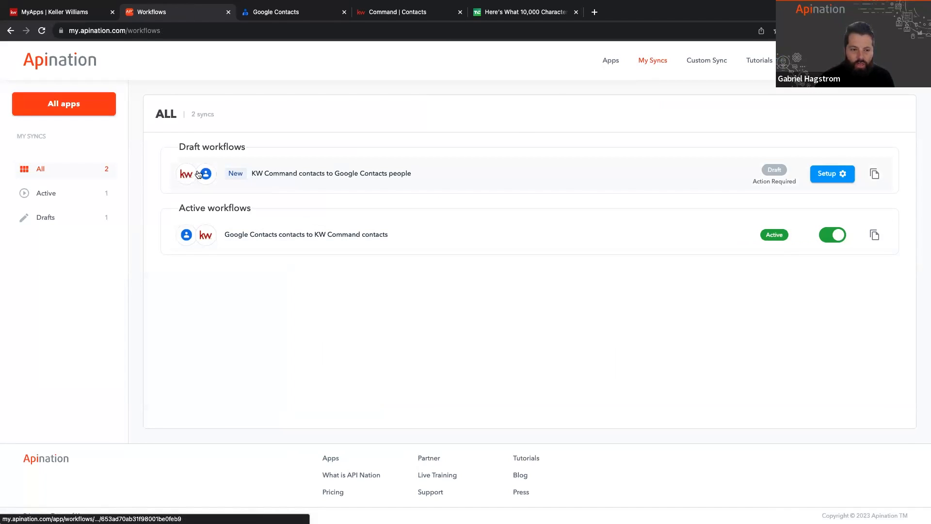
pyautogui.click(271, 177)
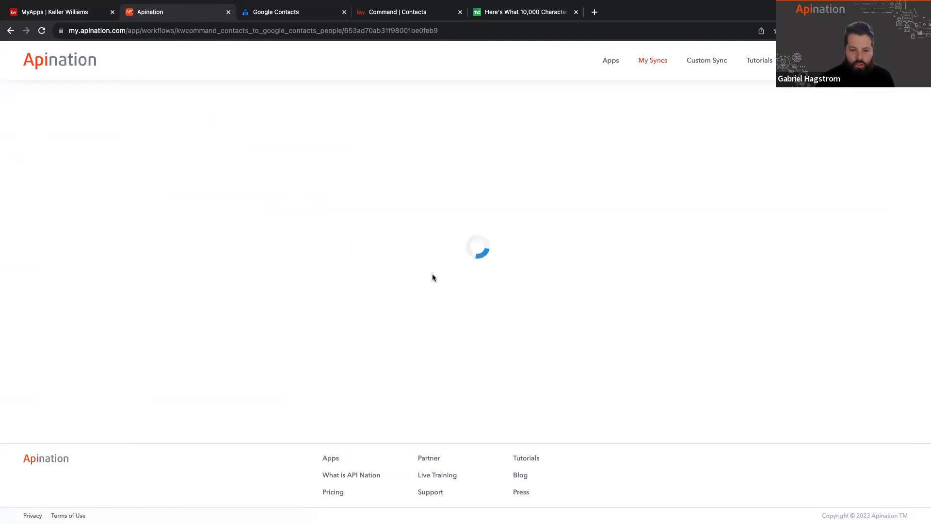
# Step: Examine the draft sync's account, contact folder, overwrite, filter and Google Contacts field mapping settings
pyautogui.scroll(-1, 467, 278)
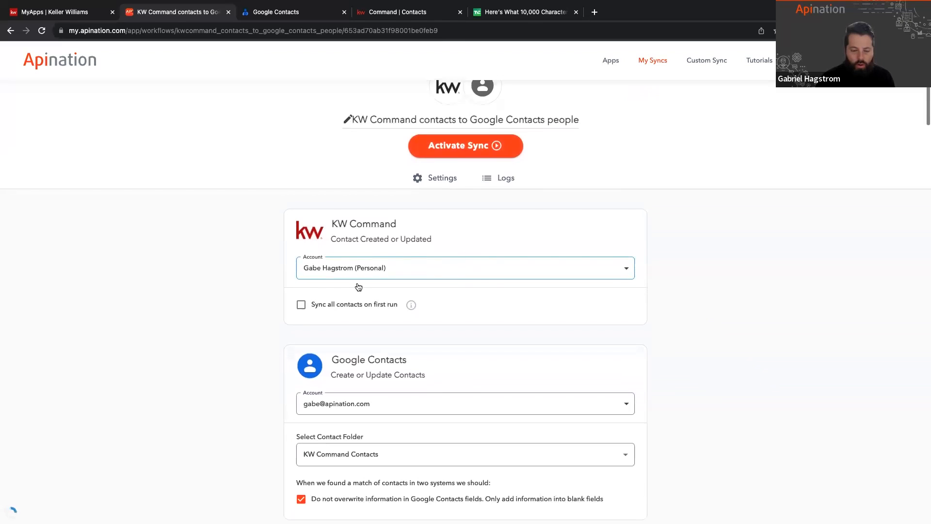
pyautogui.scroll(-2, 374, 333)
pyautogui.scroll(-2, 370, 359)
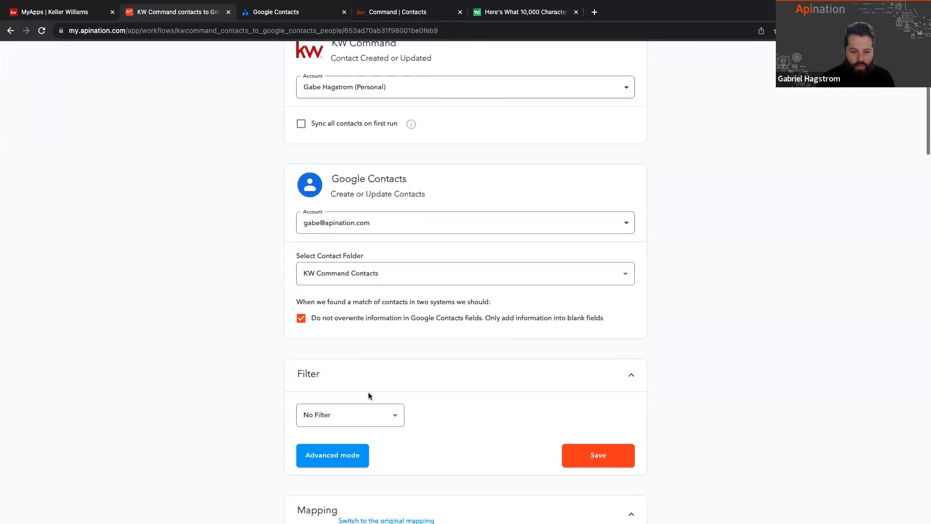
pyautogui.scroll(-5, 380, 473)
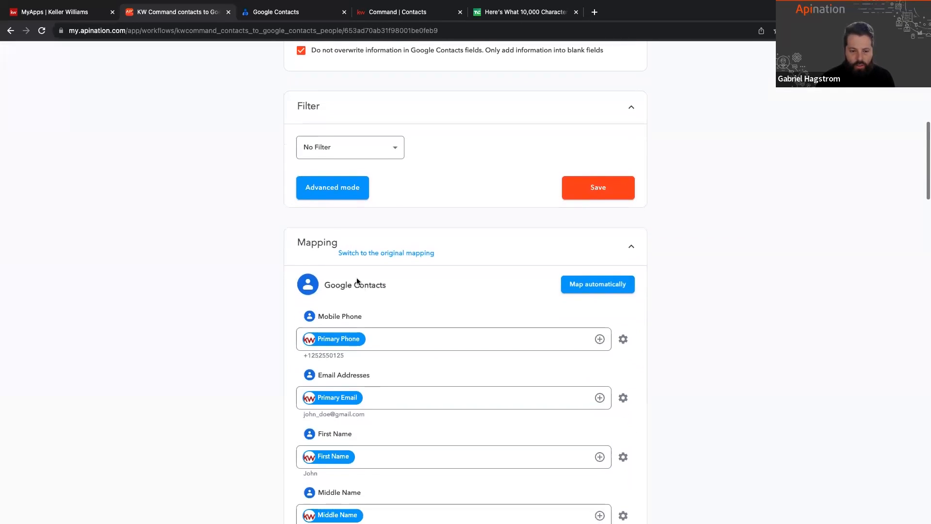
pyautogui.scroll(-5, 316, 380)
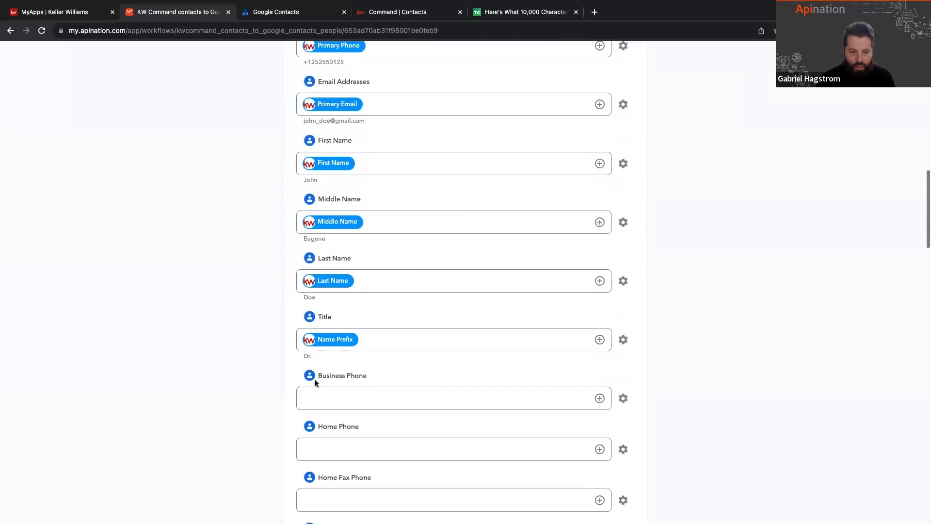
pyautogui.scroll(-8, 315, 379)
pyautogui.scroll(-10, 315, 379)
pyautogui.scroll(-5, 315, 365)
pyautogui.scroll(9, 316, 365)
pyautogui.scroll(10, 315, 365)
pyautogui.scroll(1, 315, 364)
# Step: Search the page for "note" to check the Notes field mapping, and return to the sync's activation controls
pyautogui.hotkey('ctrl', 'f')
pyautogui.write('note')
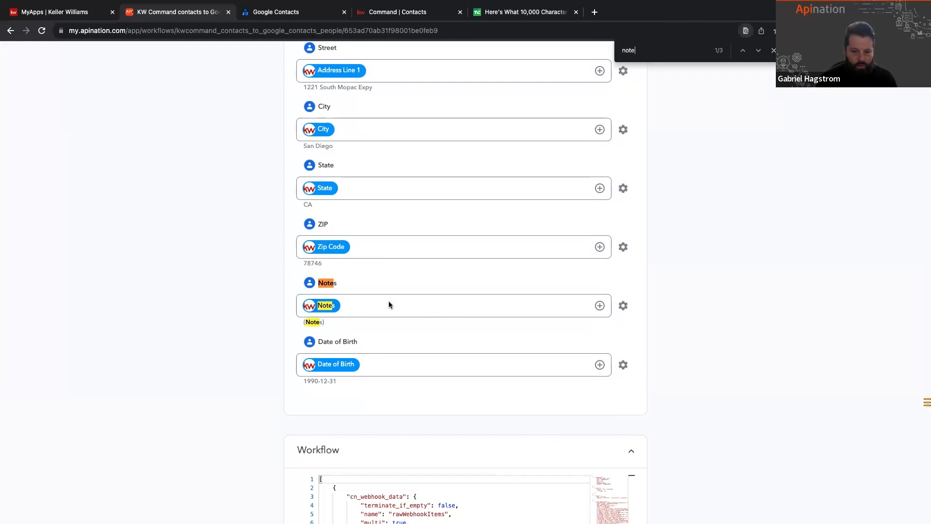
pyautogui.press('Escape')
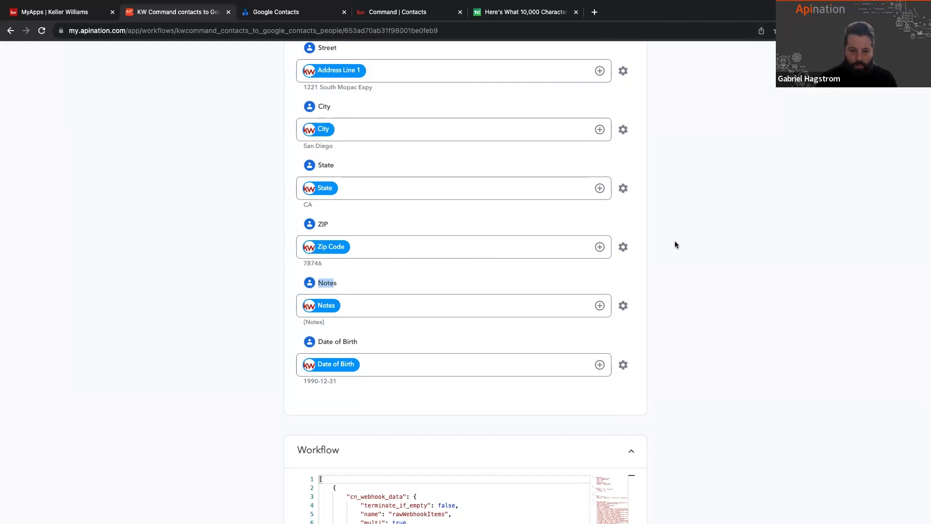
pyautogui.scroll(10, 675, 245)
pyautogui.scroll(-10, 676, 245)
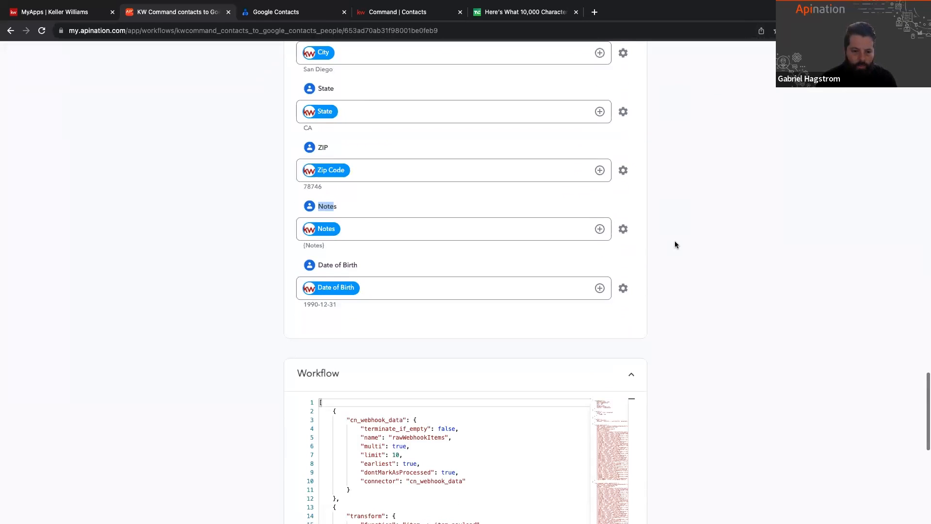
pyautogui.scroll(20, 622, 197)
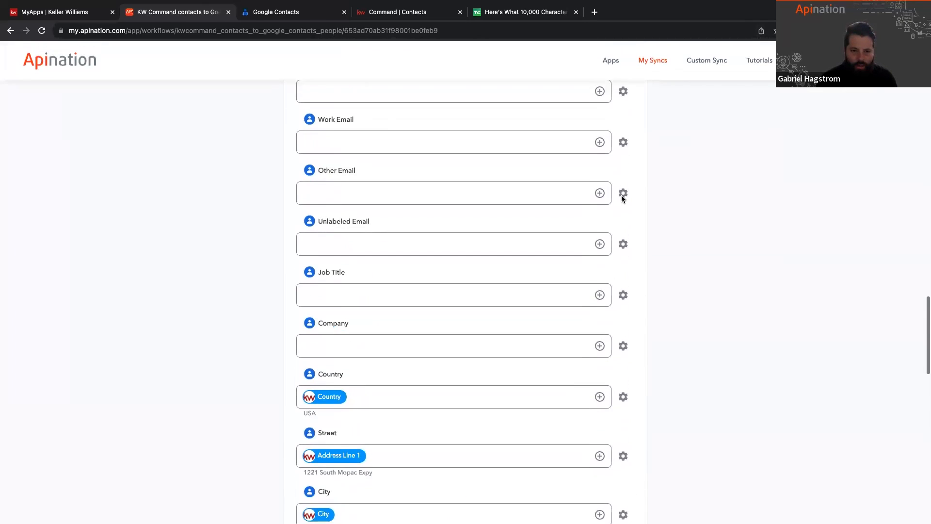
pyautogui.scroll(15, 622, 197)
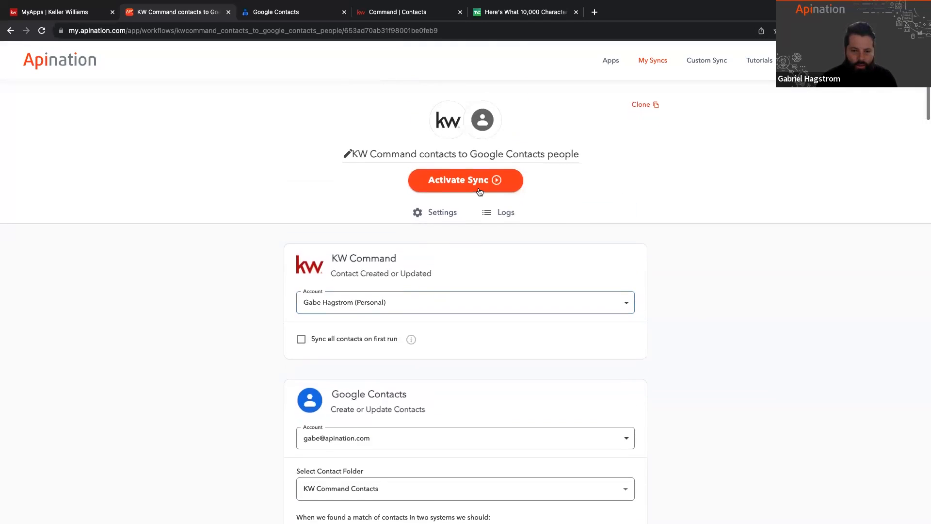
# Step: Activate the draft KW Command contacts to Google Contacts people sync and reopen its settings from the list of syncs
pyautogui.click(479, 181)
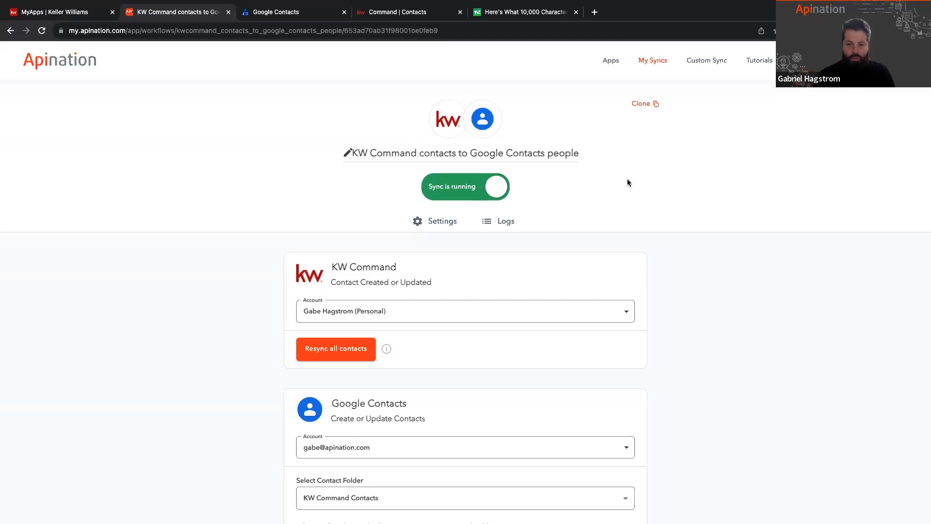
pyautogui.click(659, 60)
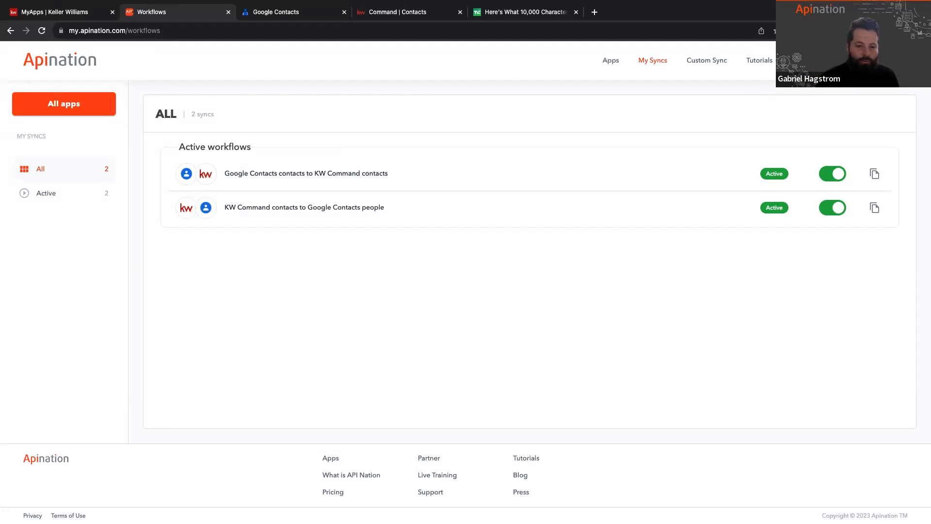
pyautogui.click(305, 209)
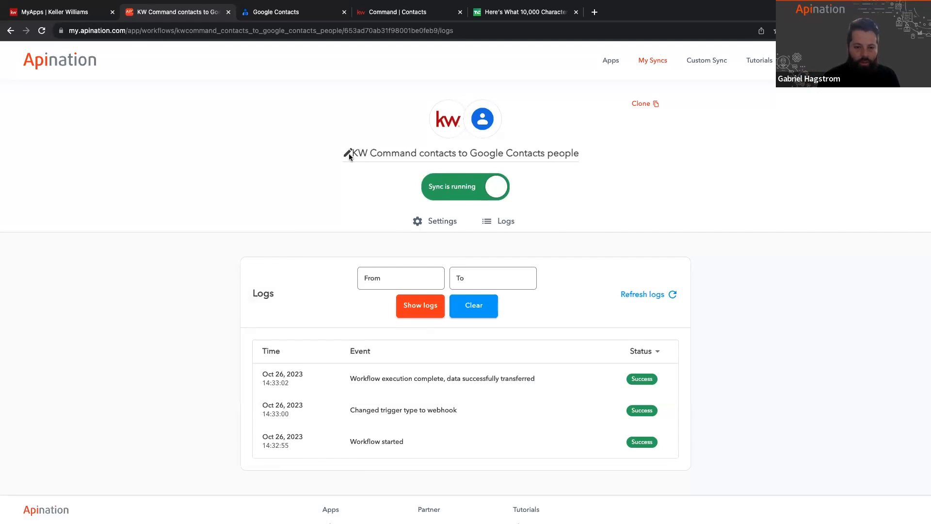
pyautogui.click(428, 228)
# Step: Set the sync's Google Contacts contact folder to FortWorth
pyautogui.scroll(-5, 514, 308)
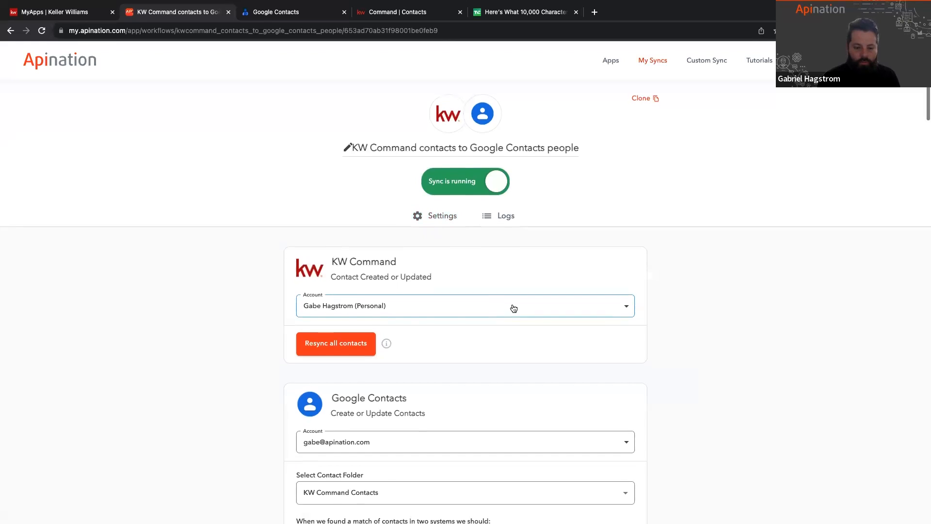
pyautogui.click(440, 304)
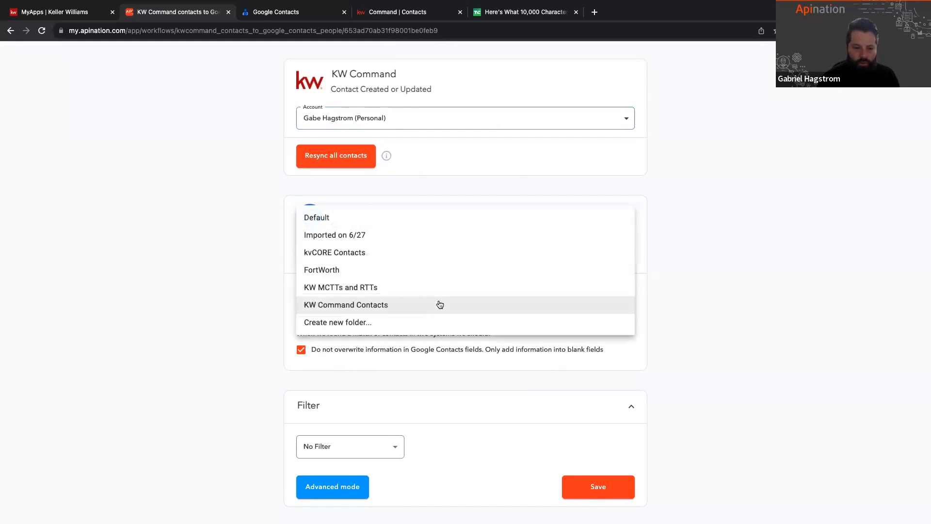
pyautogui.click(349, 271)
pyautogui.click(255, 331)
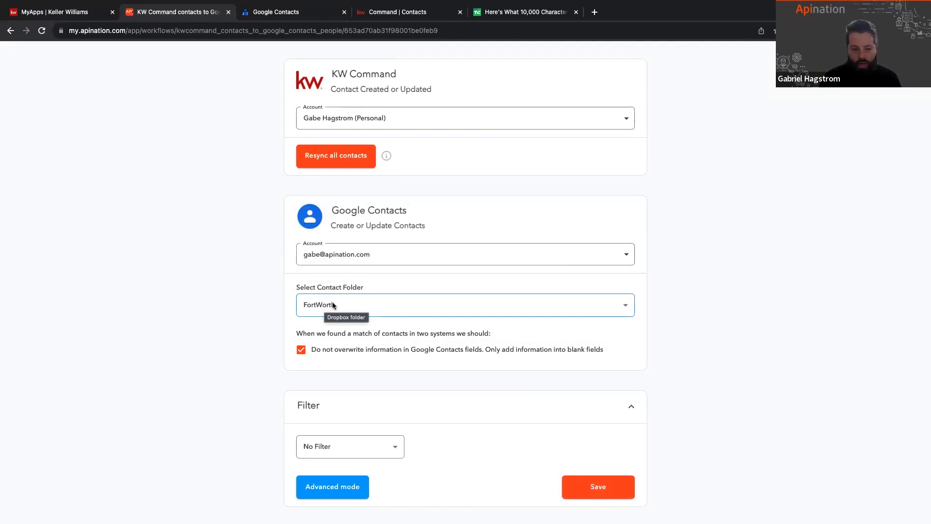
# Step: Rename the sync to "Fortworth - KW Command contacts to Google Contacts people"
pyautogui.scroll(3, 284, 311)
pyautogui.scroll(3, 284, 310)
pyautogui.click(349, 144)
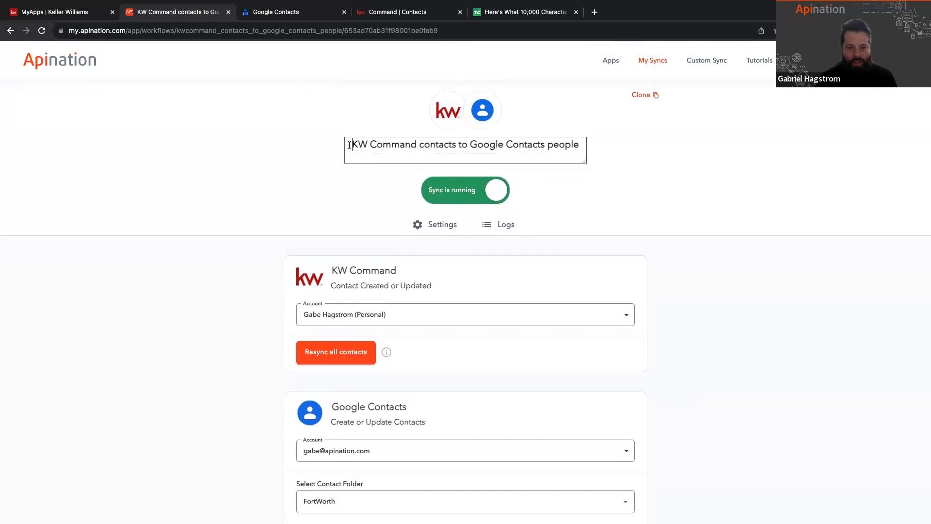
pyautogui.write('Fortworth -')
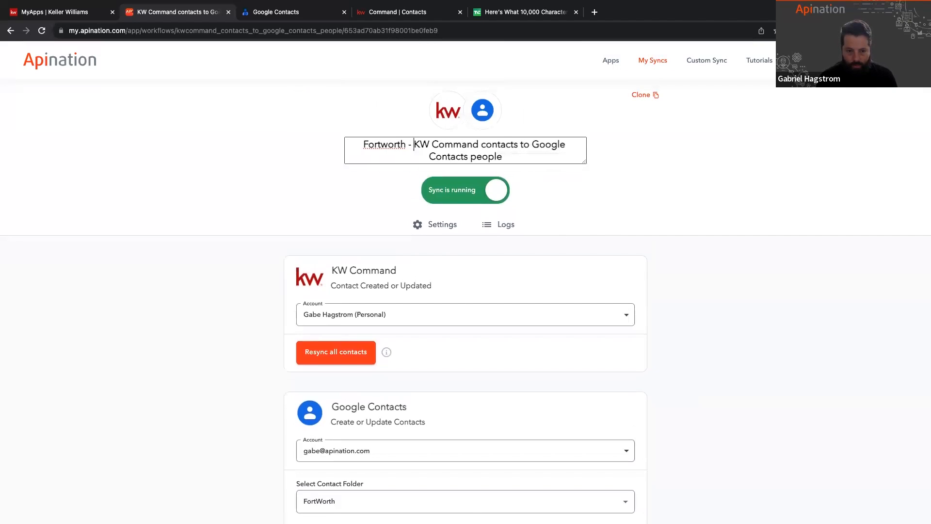
pyautogui.click(305, 181)
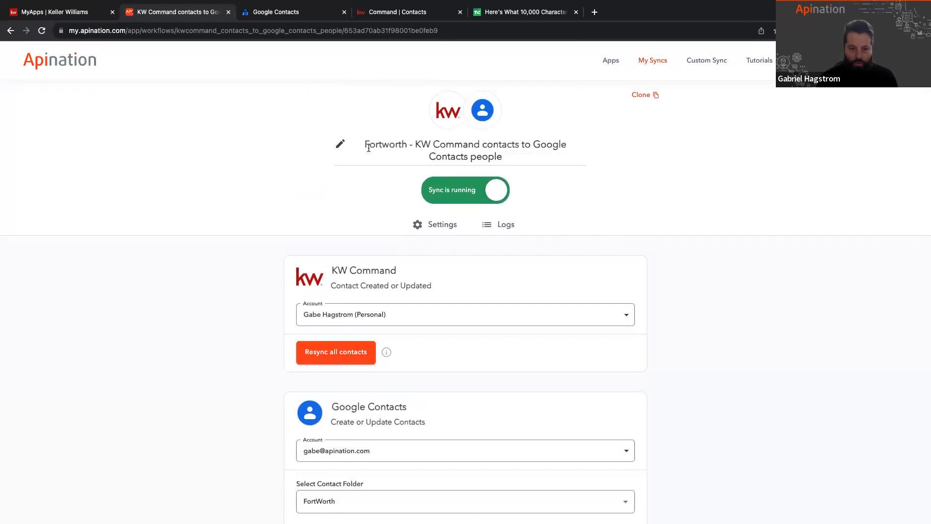
# Step: Set the sync's filter to Tags contains FortWorth and save it
pyautogui.scroll(-5, 357, 219)
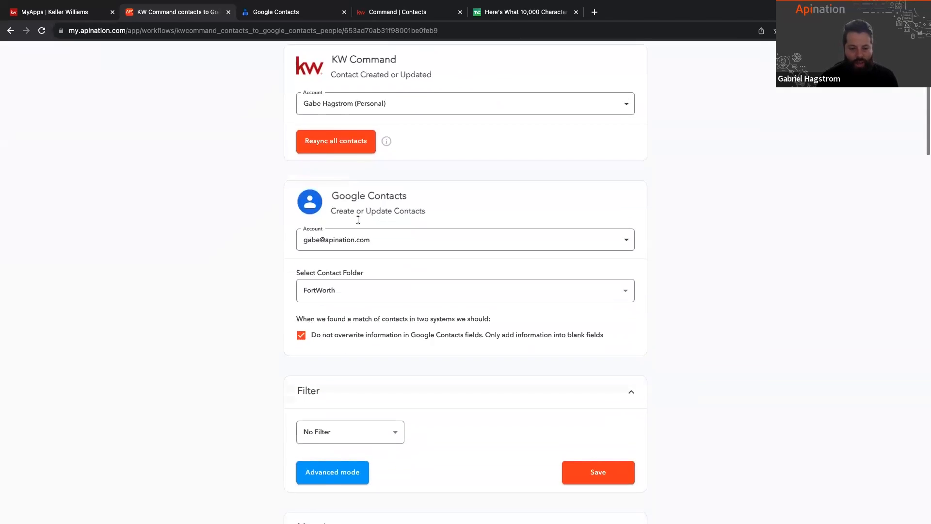
pyautogui.scroll(-3, 358, 224)
pyautogui.click(399, 334)
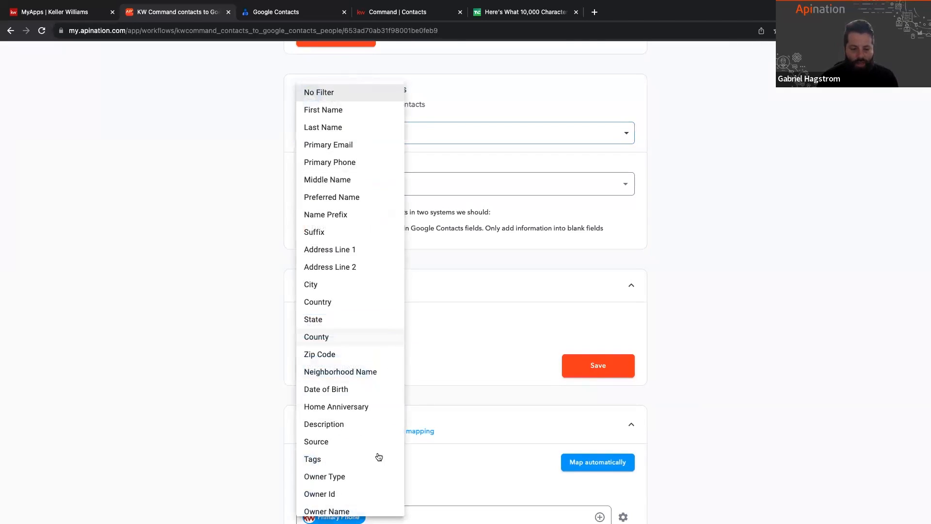
pyautogui.scroll(-3, 378, 465)
pyautogui.click(345, 314)
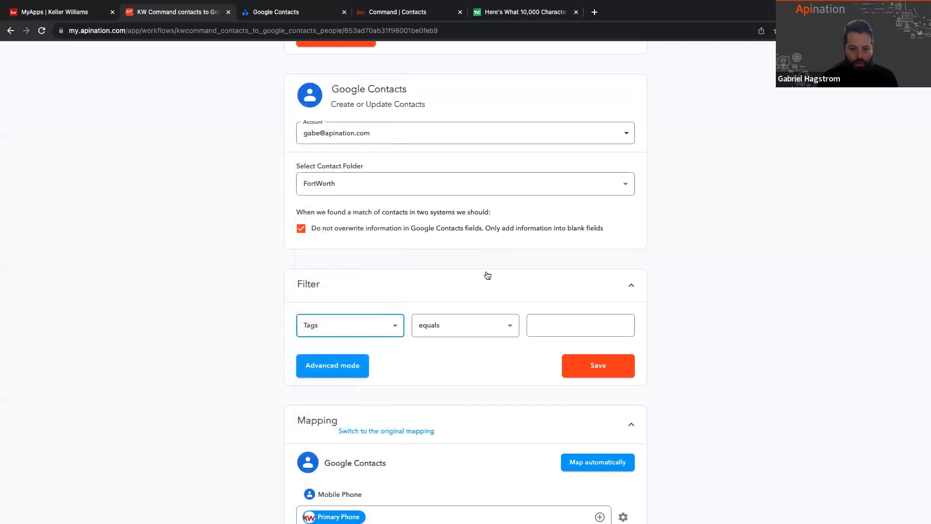
pyautogui.click(500, 325)
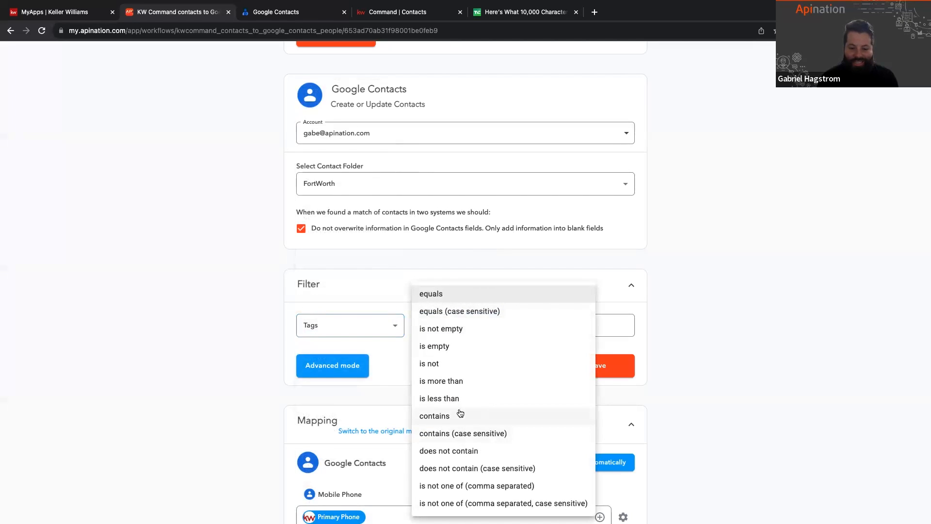
pyautogui.click(461, 415)
pyautogui.click(479, 330)
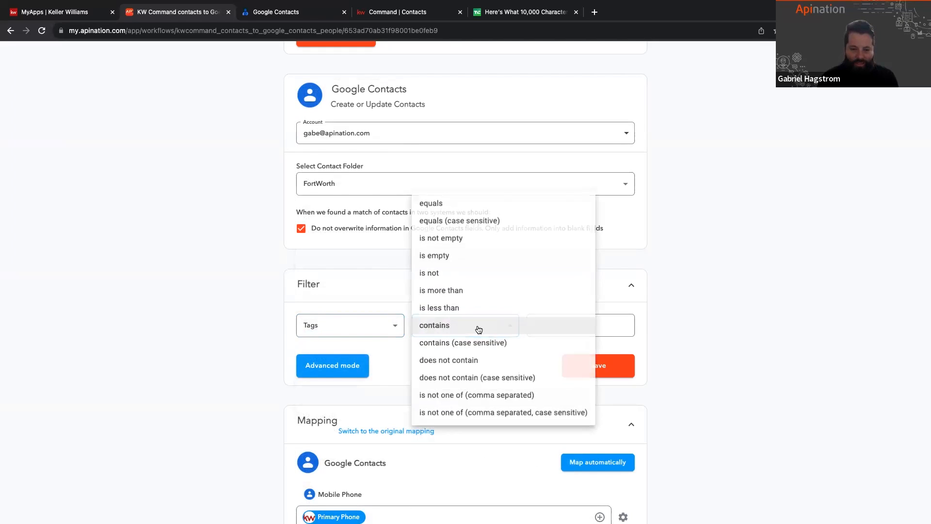
pyautogui.click(443, 325)
pyautogui.click(543, 328)
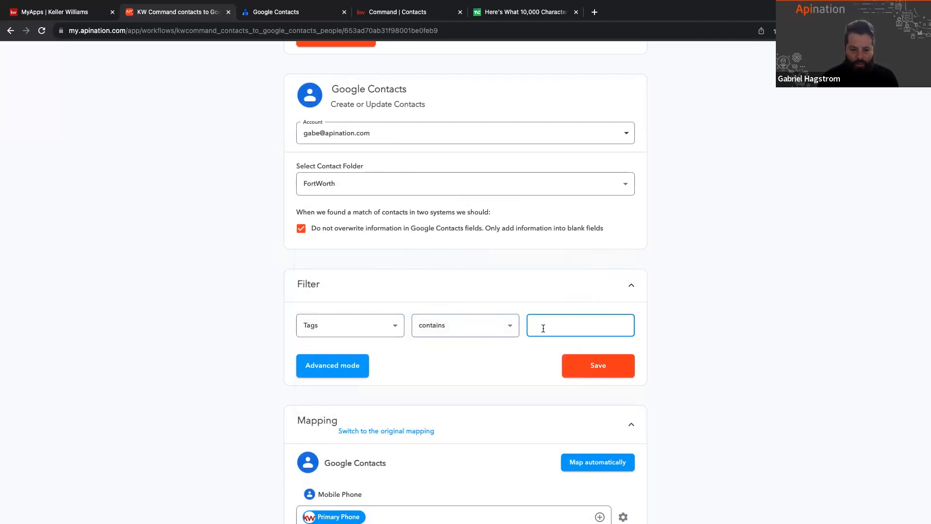
pyautogui.write('Fot')
pyautogui.write('rtWorth')
pyautogui.click(599, 363)
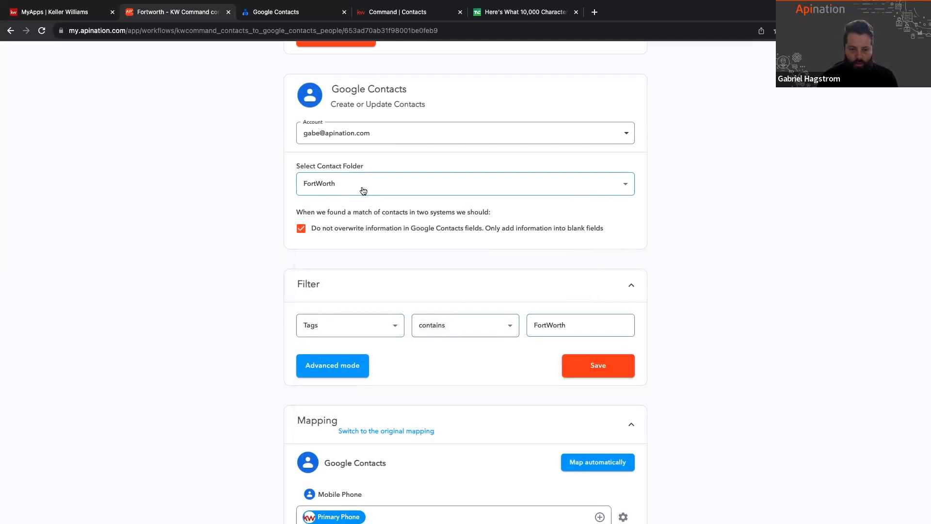
# Step: Review the comparison options of the FortWorth tag filter, keep "contains", and save the filter again
pyautogui.scroll(7, 595, 289)
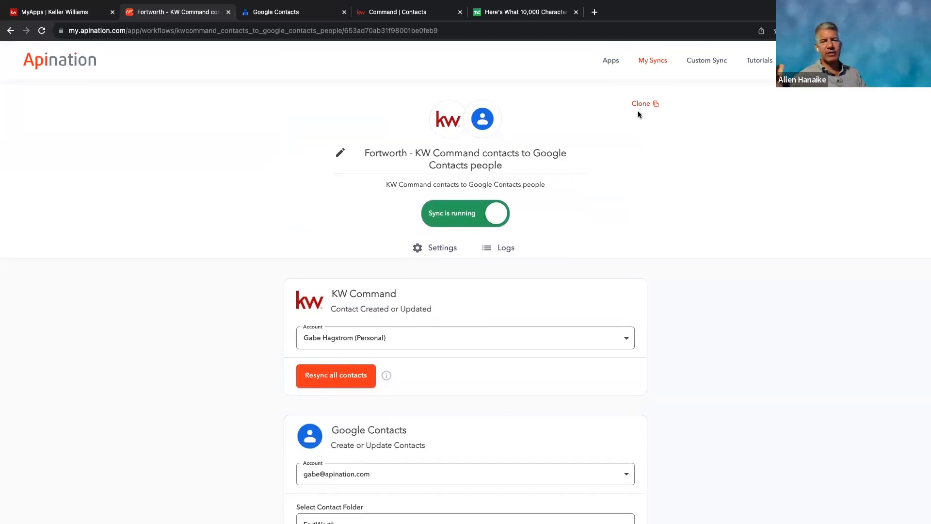
pyautogui.scroll(-7, 727, 321)
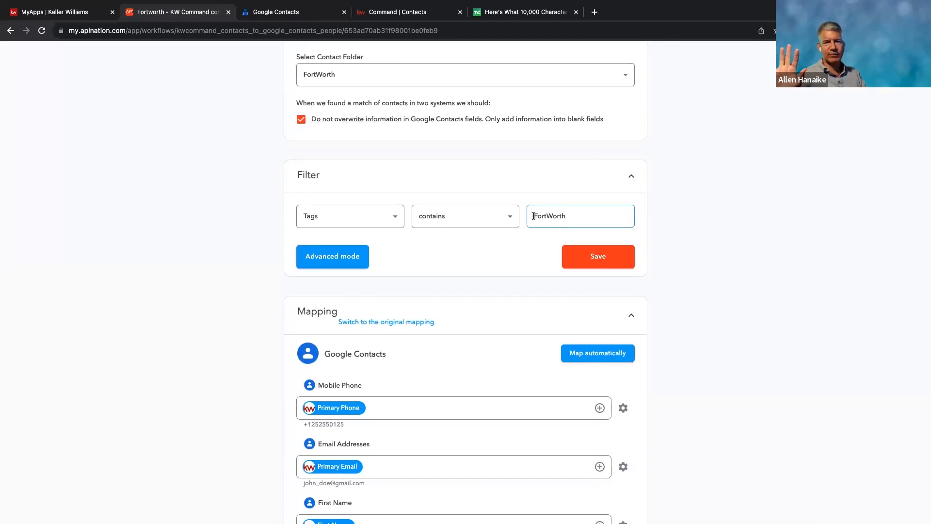
pyautogui.click(487, 219)
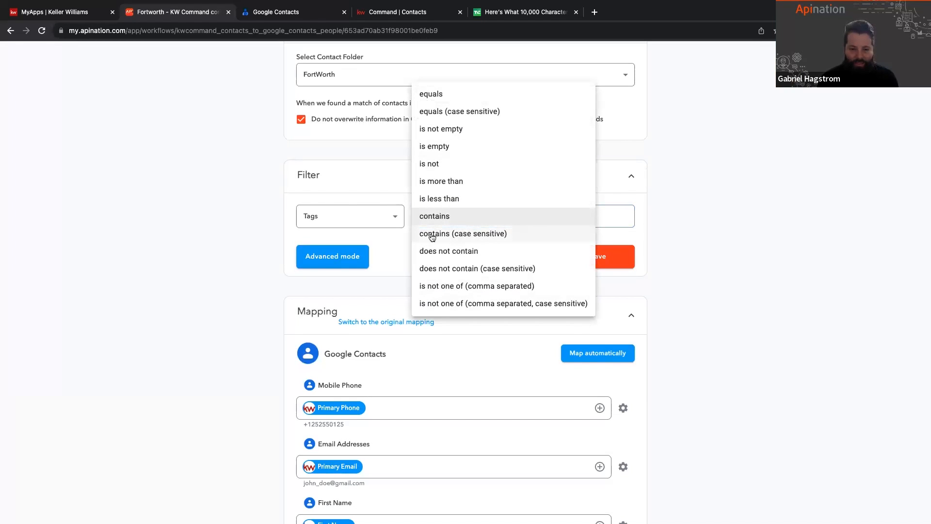
pyautogui.click(682, 242)
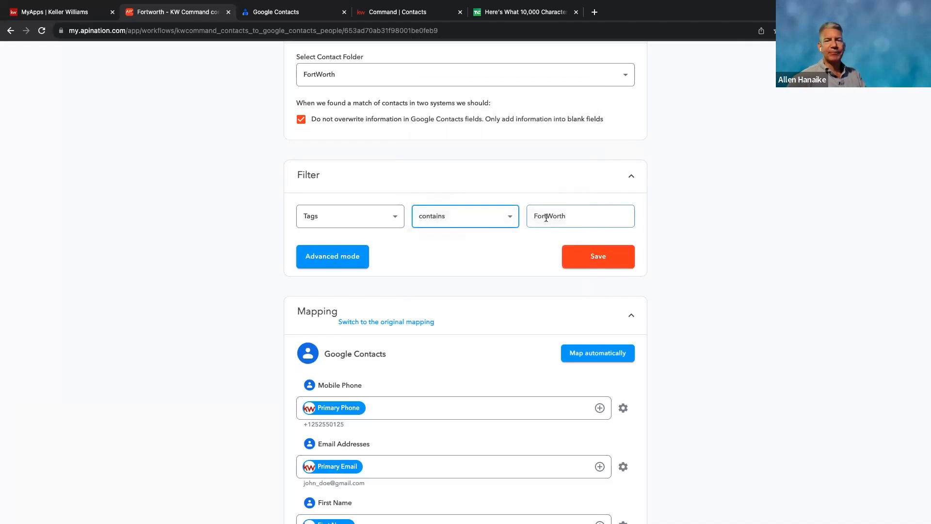
pyautogui.click(612, 256)
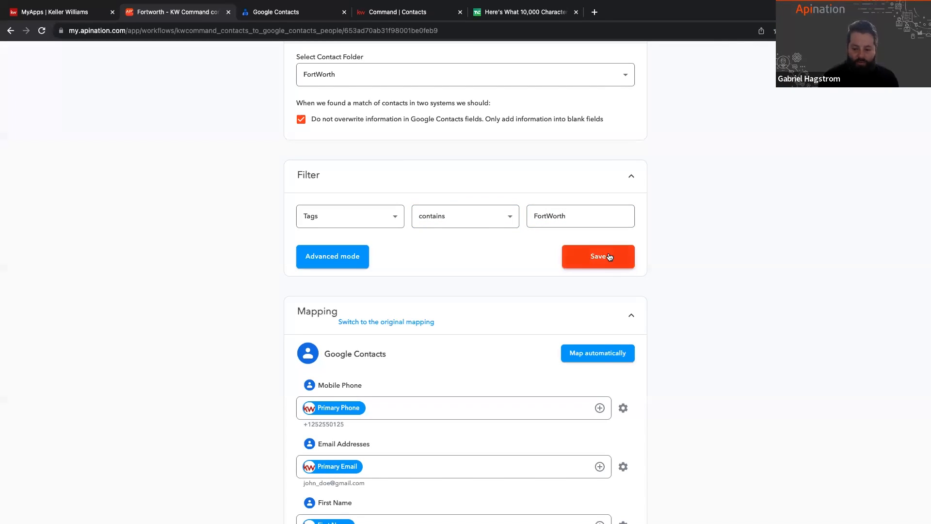
pyautogui.scroll(1, 545, 249)
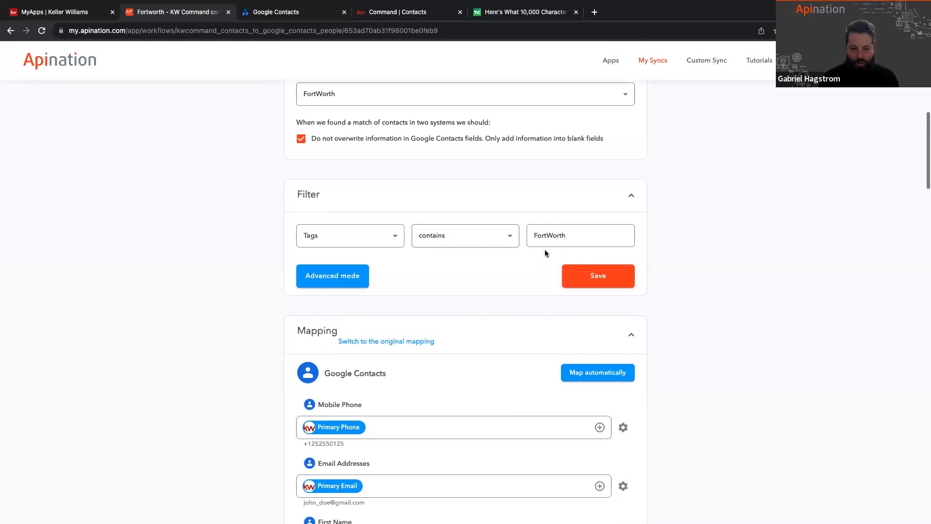
pyautogui.click(601, 275)
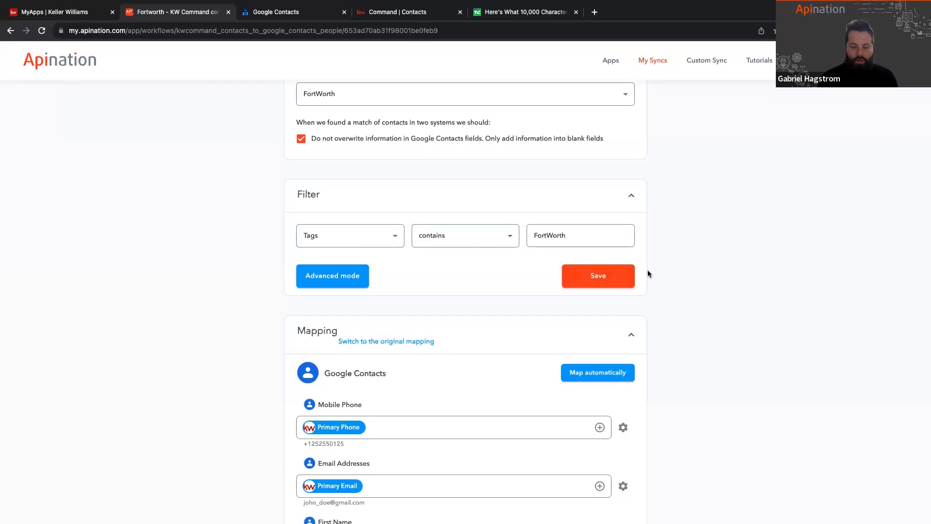
# Step: Clone the Fortworth sync and rename the copy "HotLead - KW Command contacts to Google Contacts people"
pyautogui.click(636, 104)
pyautogui.click(564, 321)
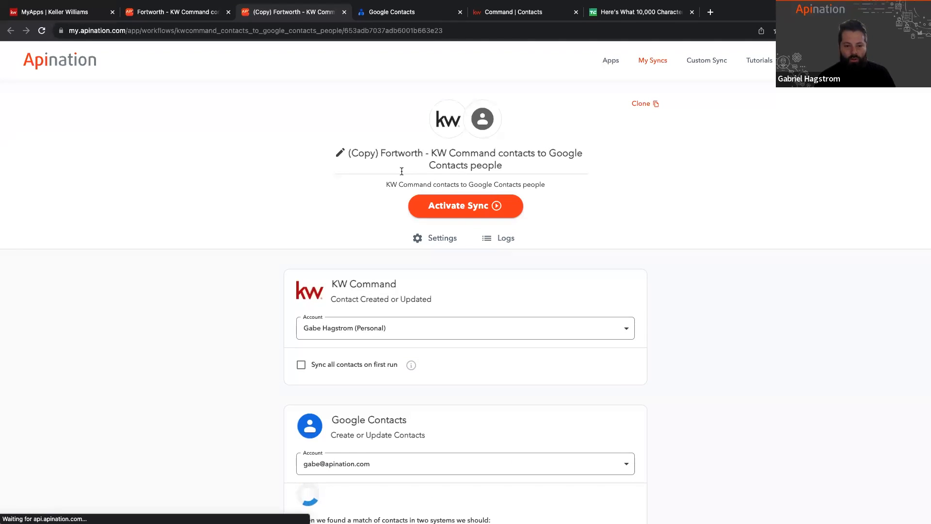
pyautogui.click(340, 154)
pyautogui.moveTo(420, 150); pyautogui.dragTo(329, 155)
pyautogui.write('HotL')
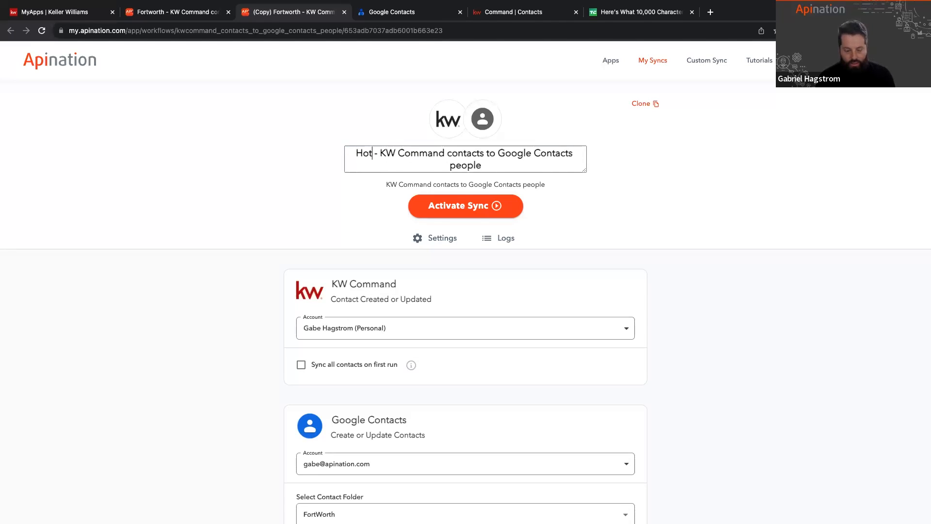
pyautogui.write('ead')
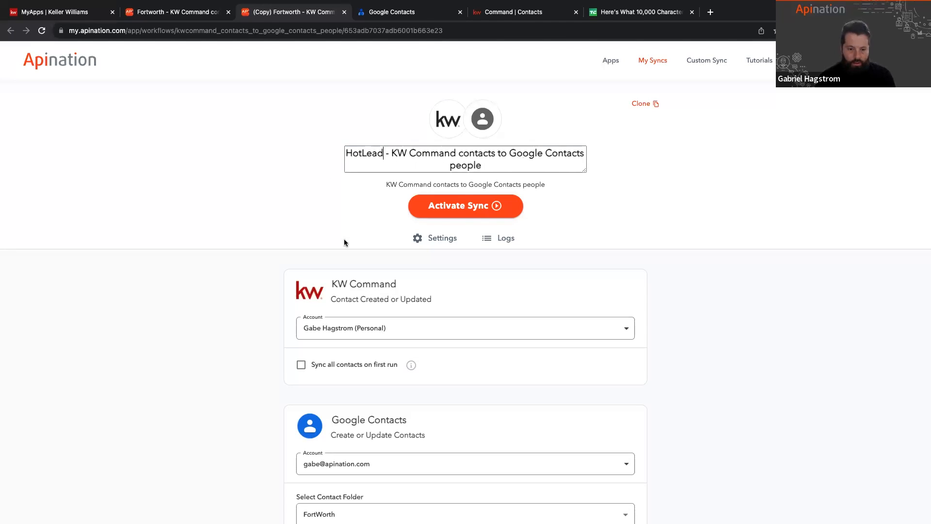
# Step: Create a new Google Contacts folder named HotLead as the cloned sync's contact folder
pyautogui.scroll(-3, 345, 239)
pyautogui.click(367, 391)
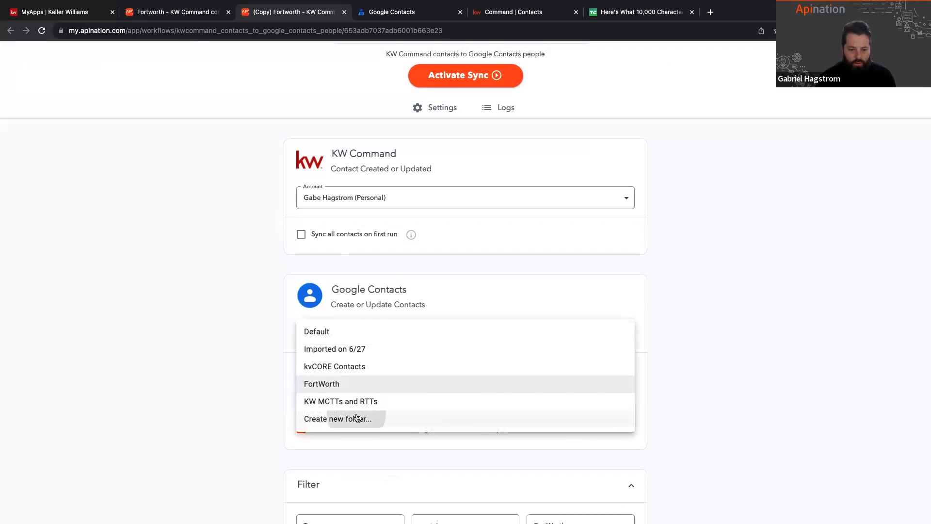
pyautogui.click(353, 417)
pyautogui.write('HotLead')
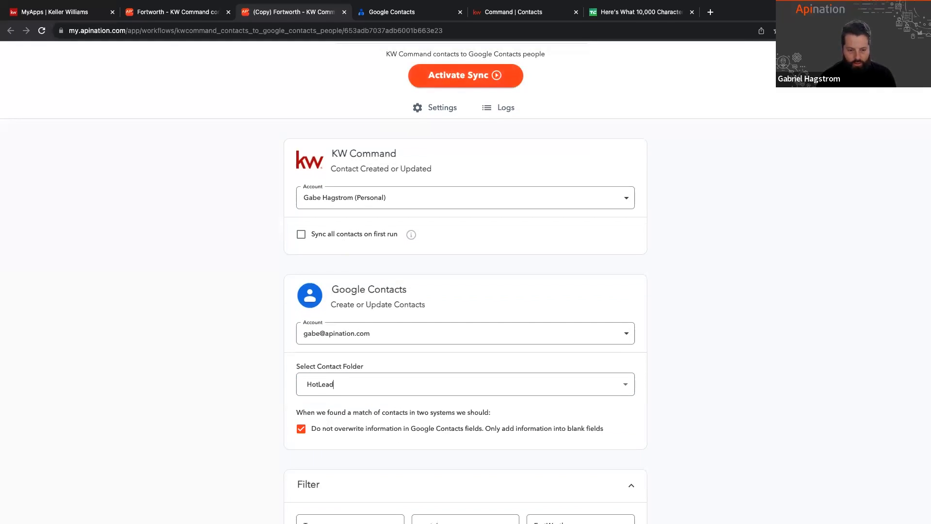
# Step: Change the cloned sync's tag filter value to HotLead and save the filter
pyautogui.scroll(-7, 466, 291)
pyautogui.click(573, 249)
pyautogui.doubleClick(566, 211)
pyautogui.write('HotLead')
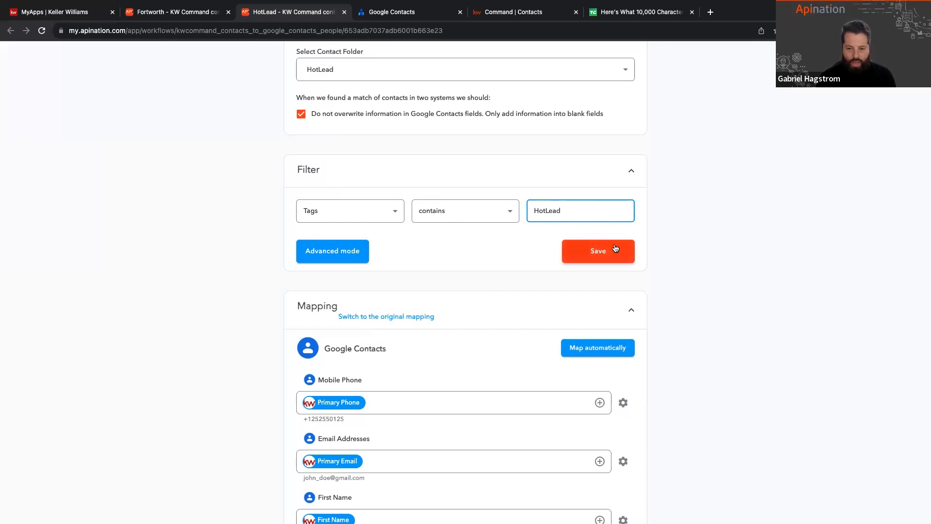
pyautogui.click(615, 244)
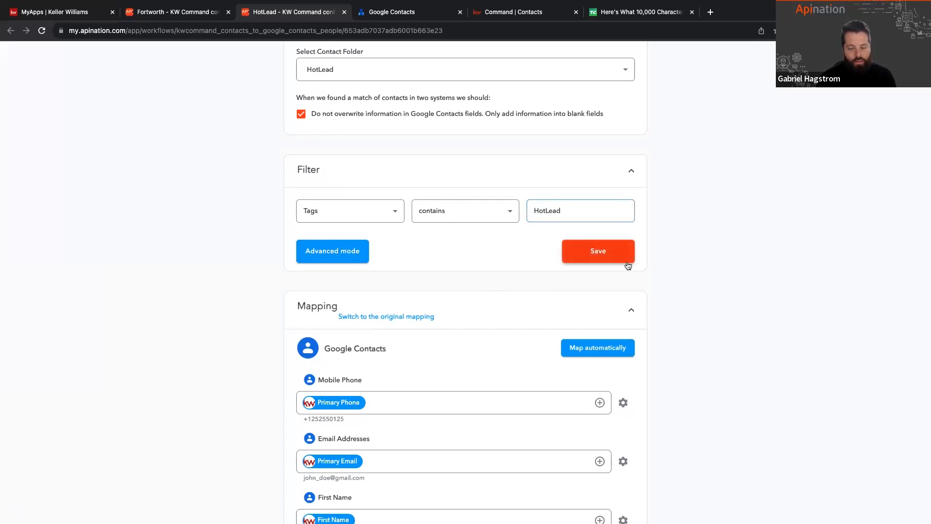
# Step: Go to the list of syncs and open the settings of the "Google Contacts contacts to KW Command contacts" sync
pyautogui.scroll(10, 643, 323)
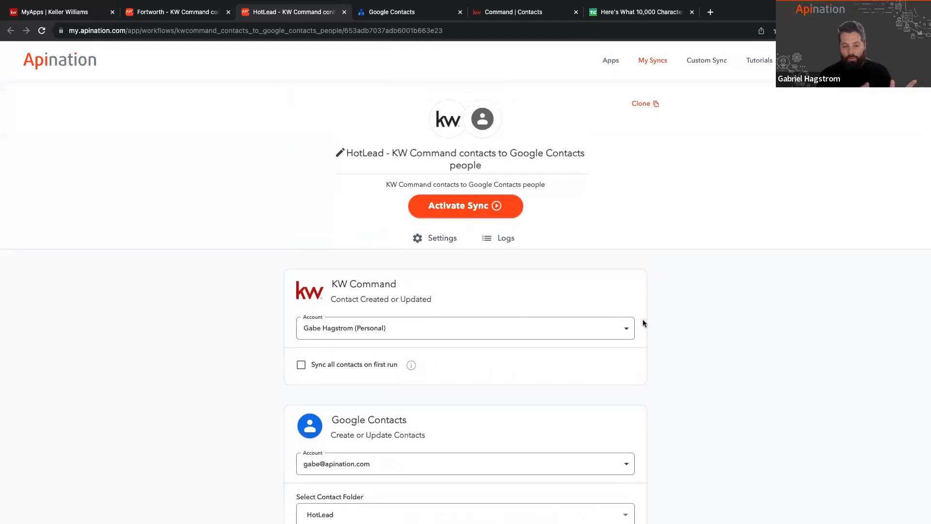
pyautogui.scroll(-1, 643, 323)
pyautogui.scroll(1, 643, 323)
pyautogui.click(655, 67)
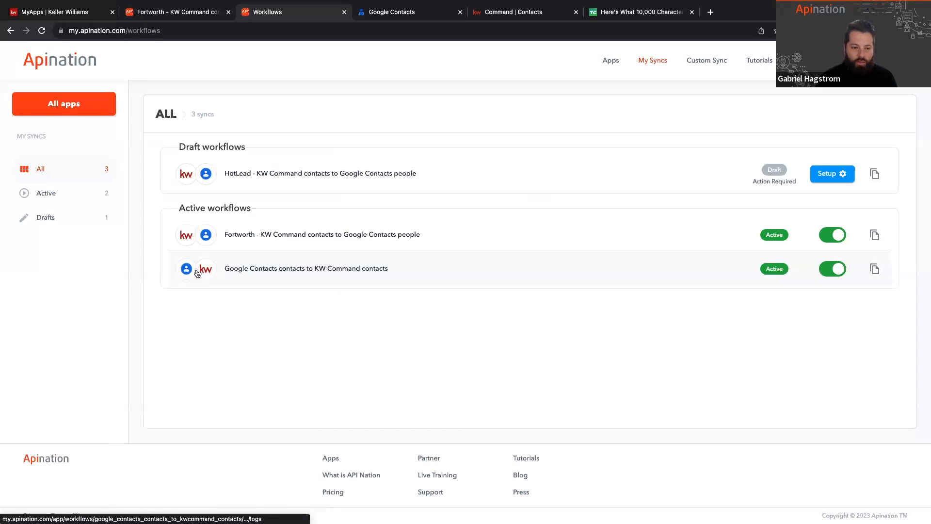
pyautogui.click(250, 270)
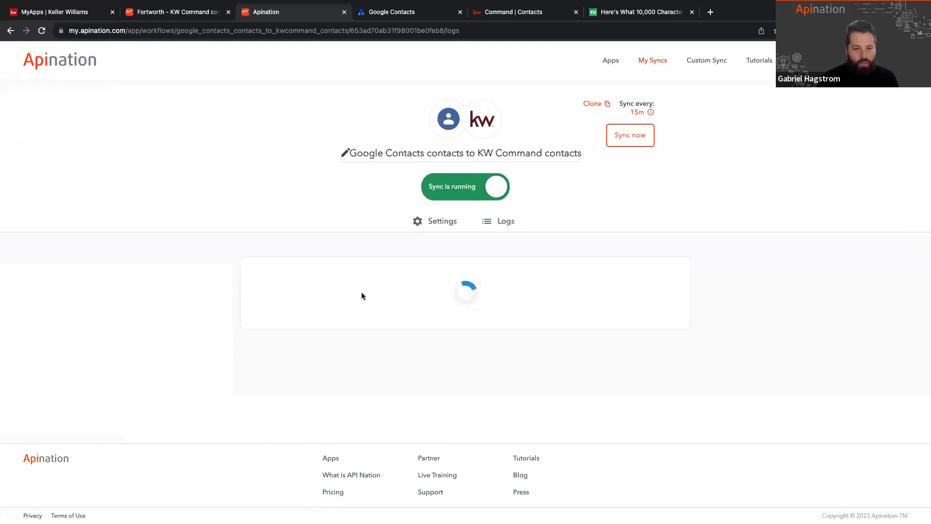
pyautogui.click(451, 221)
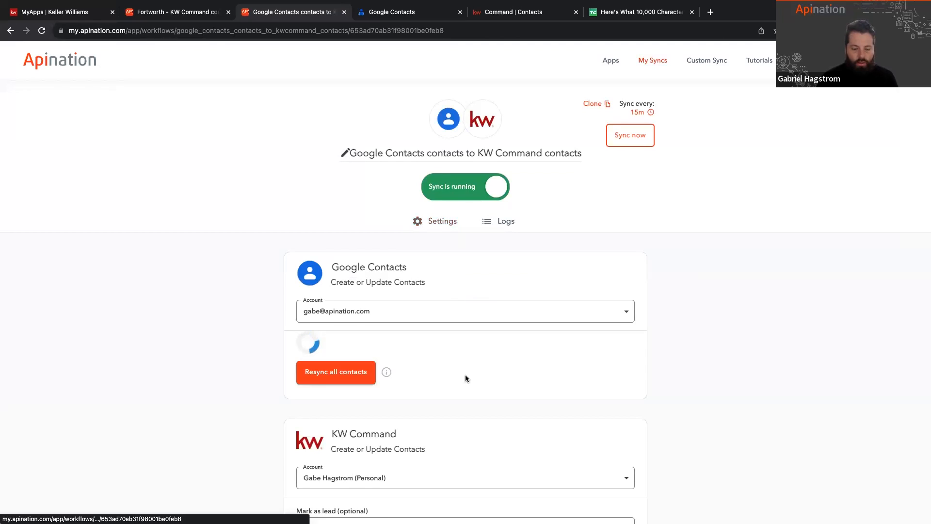
# Step: Restrict the sync's Google Contacts source to the FortWorth contact label instead of all labels
pyautogui.scroll(-2, 465, 374)
pyautogui.click(349, 319)
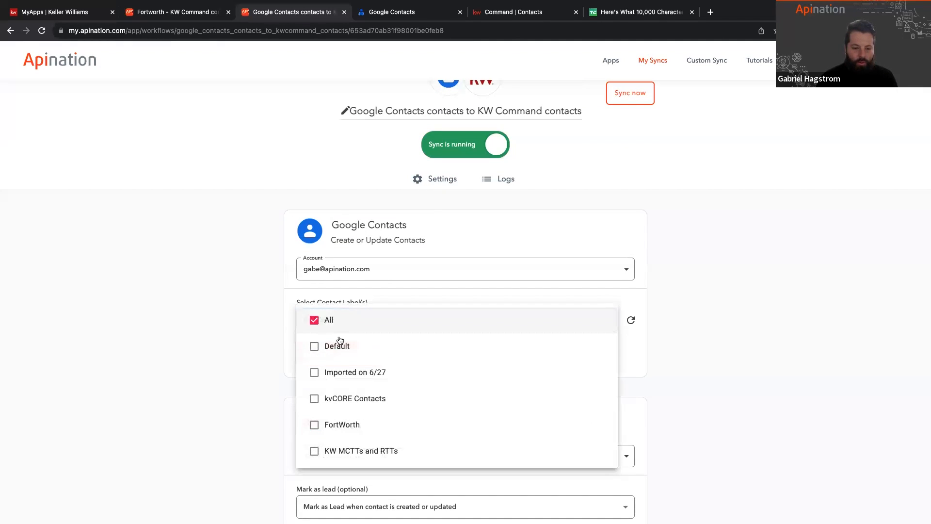
pyautogui.click(332, 422)
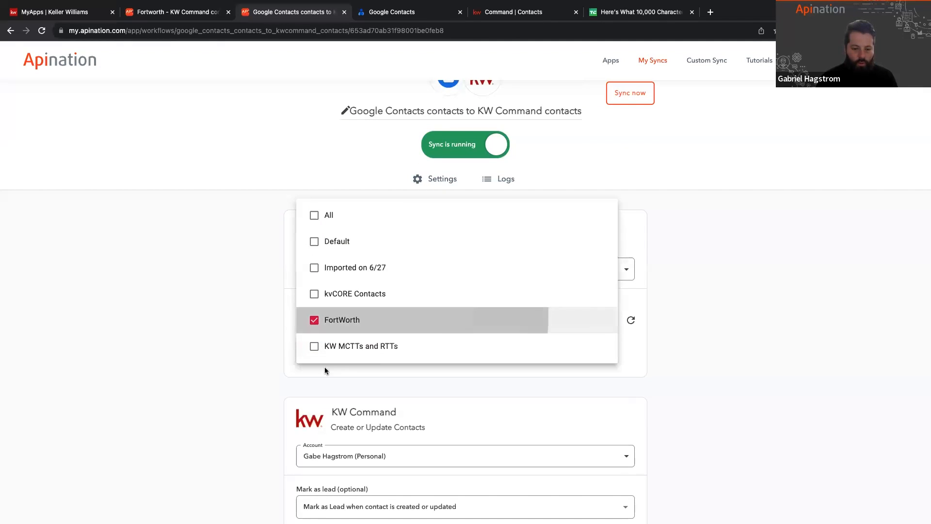
pyautogui.click(251, 313)
pyautogui.click(330, 322)
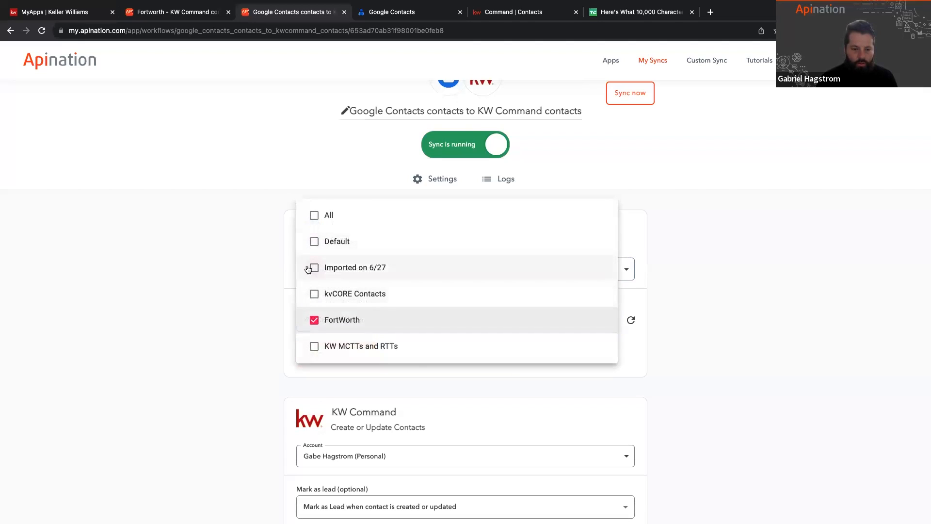
pyautogui.click(308, 215)
pyautogui.click(314, 424)
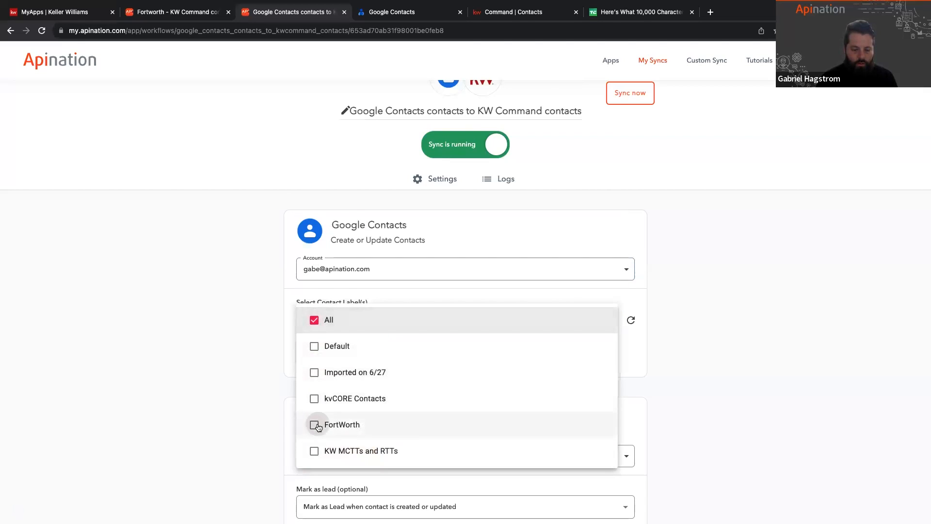
pyautogui.click(263, 360)
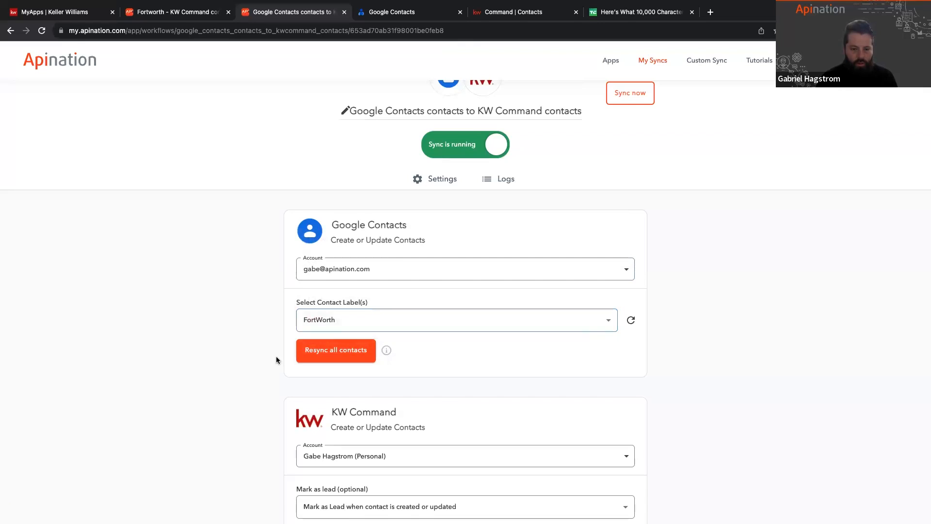
# Step: Rename the sync "Fortworth - Google Contacts contacts to KW Command contacts"
pyautogui.scroll(1, 340, 146)
pyautogui.click(349, 133)
pyautogui.write('Fort')
pyautogui.press('BackSpace')
pyautogui.write('worth -0')
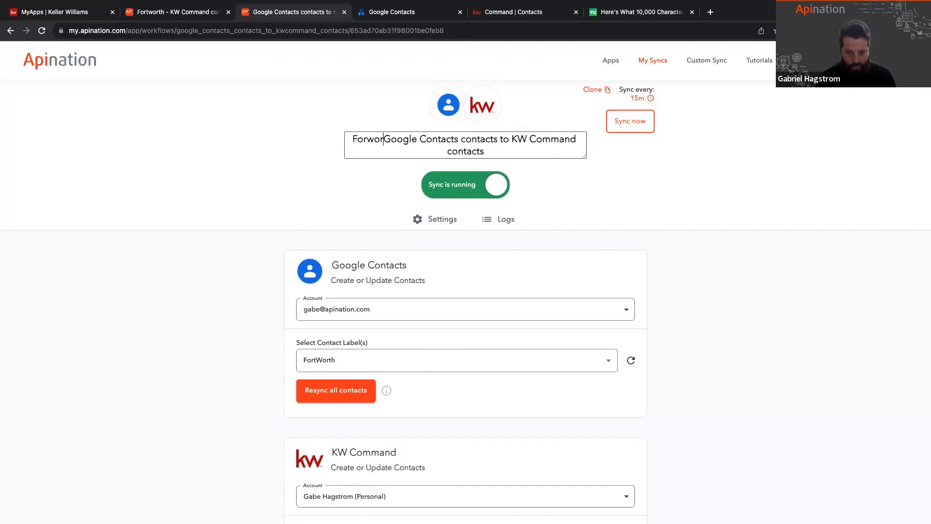
pyautogui.press('BackSpace')
pyautogui.press('BackSpace')
pyautogui.press('BackSpace')
pyautogui.press('BackSpace')
pyautogui.press('BackSpace')
pyautogui.press('BackSpace')
pyautogui.press('BackSpace')
pyautogui.press('BackSpace')
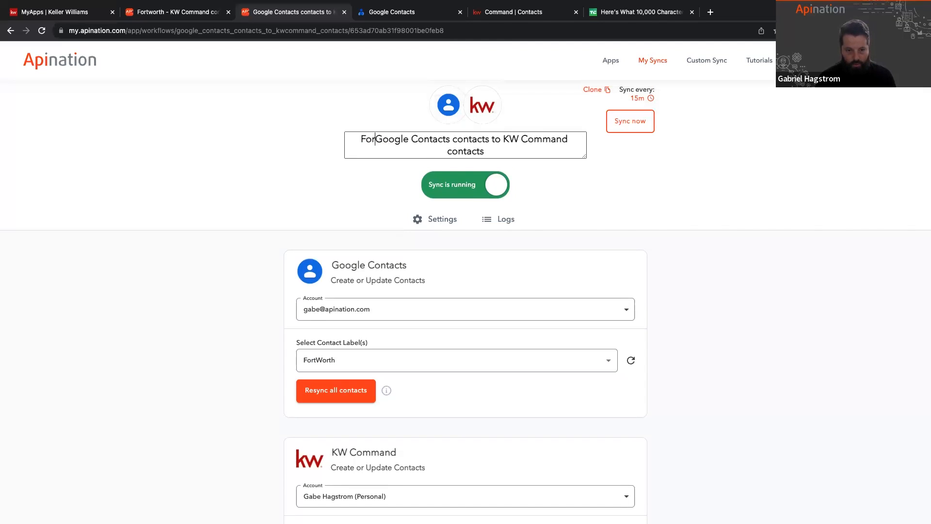
pyautogui.write('tworth -')
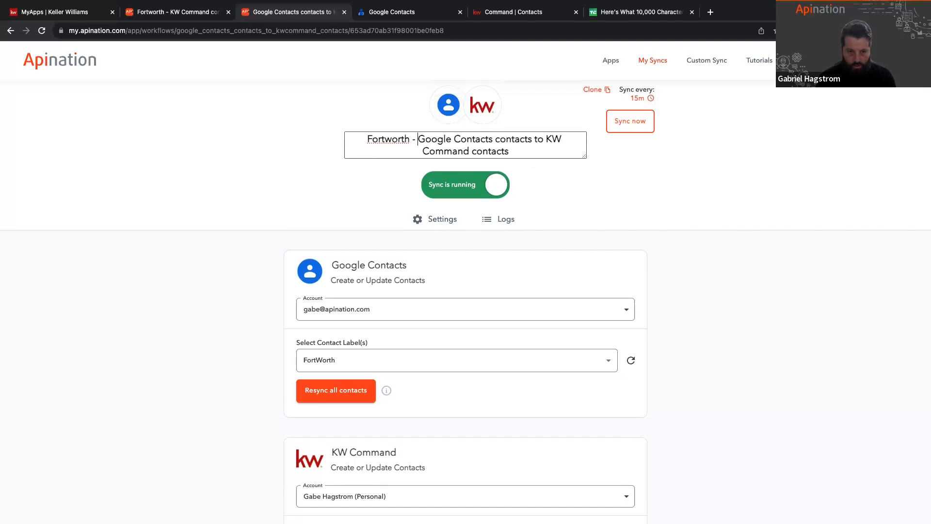
pyautogui.click(305, 191)
# Step: Set the KW Command Tags field in the sync's mapping to the fixed text FortWorth
pyautogui.scroll(-15, 310, 188)
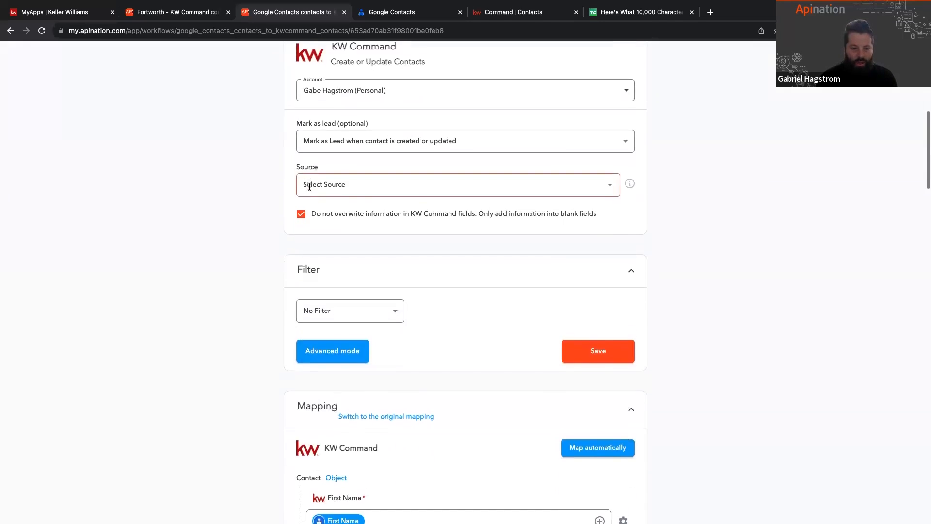
pyautogui.scroll(8, 309, 186)
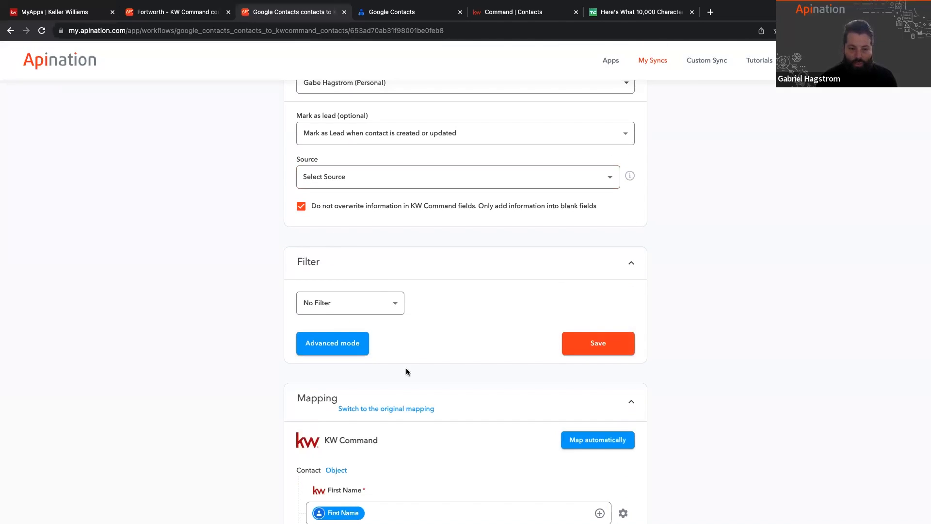
pyautogui.scroll(-10, 254, 407)
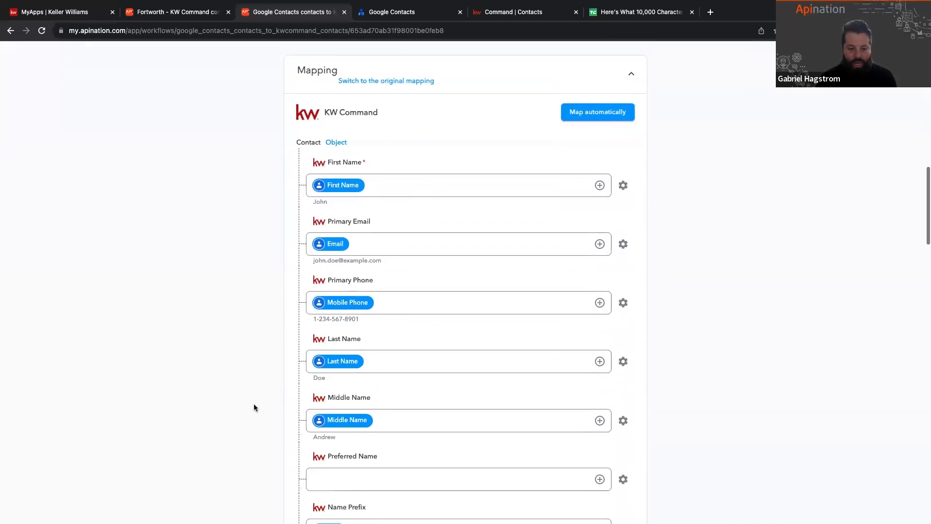
pyautogui.scroll(-15, 254, 406)
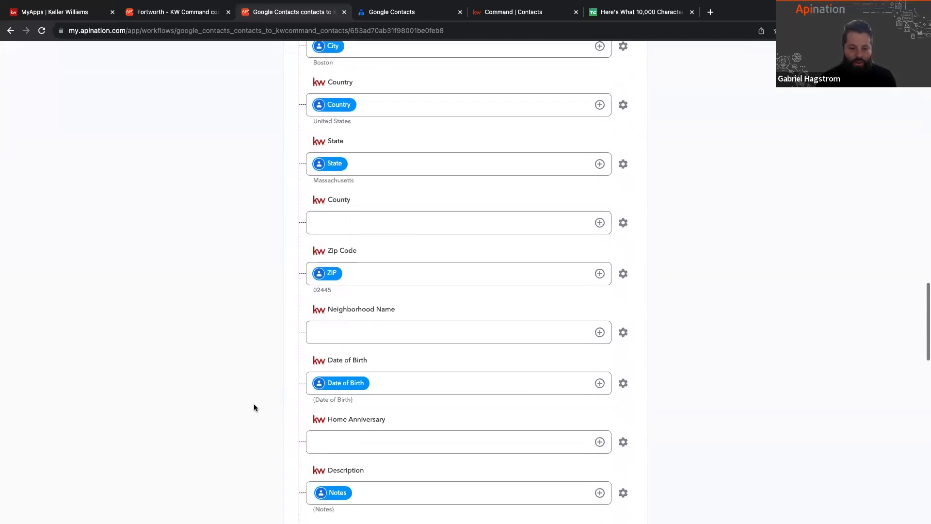
pyautogui.scroll(-3, 255, 404)
pyautogui.click(353, 352)
pyautogui.moveTo(353, 352); pyautogui.dragTo(284, 359)
pyautogui.write('F')
pyautogui.scroll(-2, 283, 359)
pyautogui.write('ort')
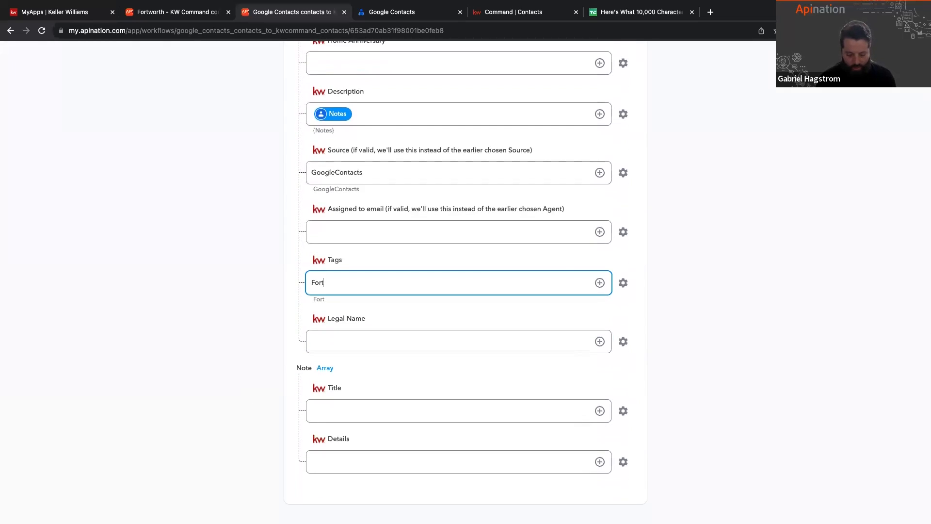
pyautogui.write('Worth')
pyautogui.click(266, 336)
# Step: Review the Fortworth sync's contact label, KW Command options and tag mapping
pyautogui.scroll(20, 266, 333)
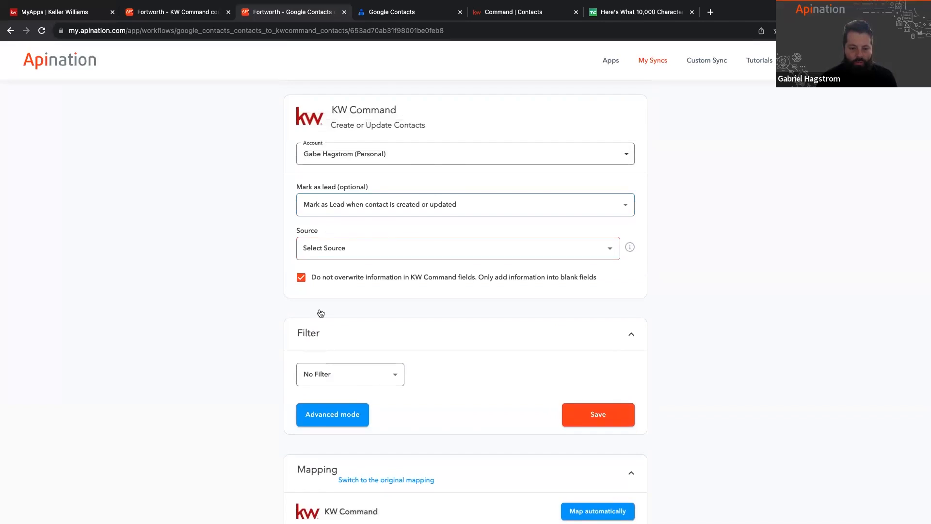
pyautogui.scroll(3, 321, 320)
pyautogui.scroll(2, 313, 335)
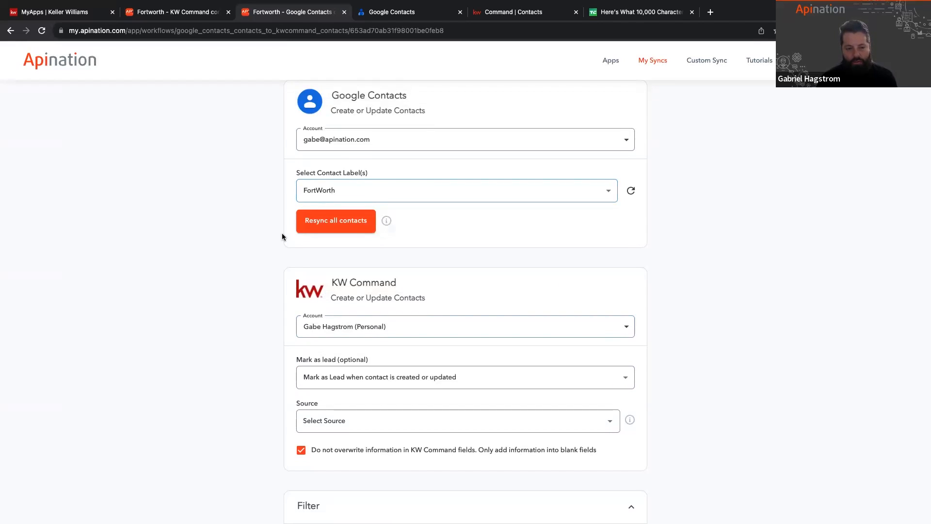
pyautogui.scroll(-15, 282, 236)
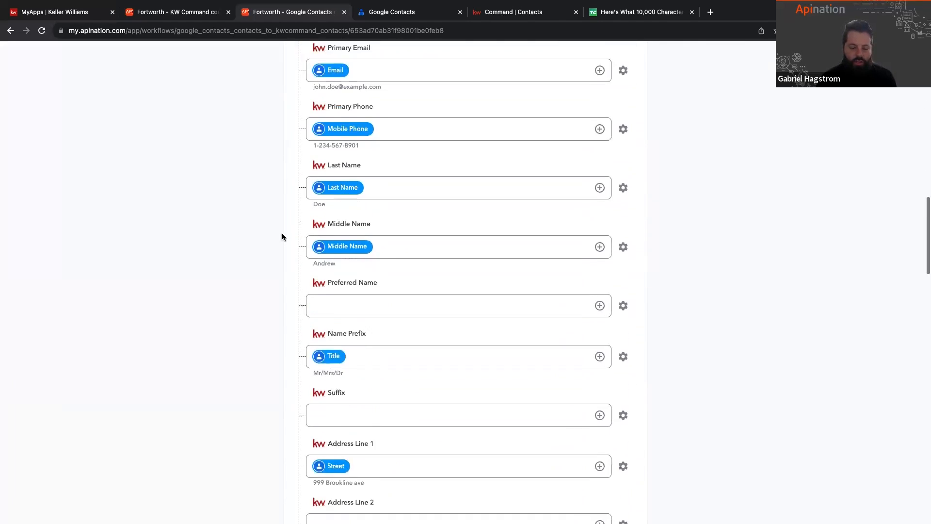
pyautogui.scroll(-12, 282, 236)
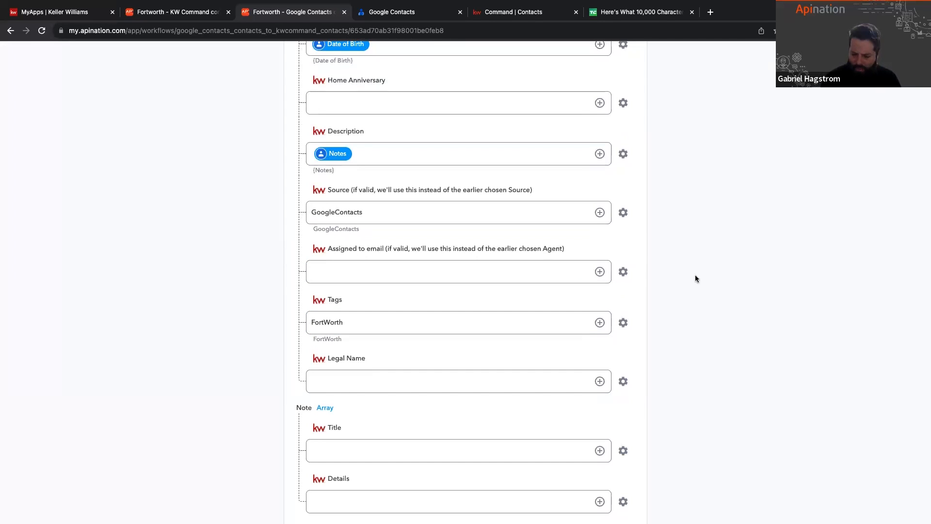
pyautogui.scroll(20, 695, 279)
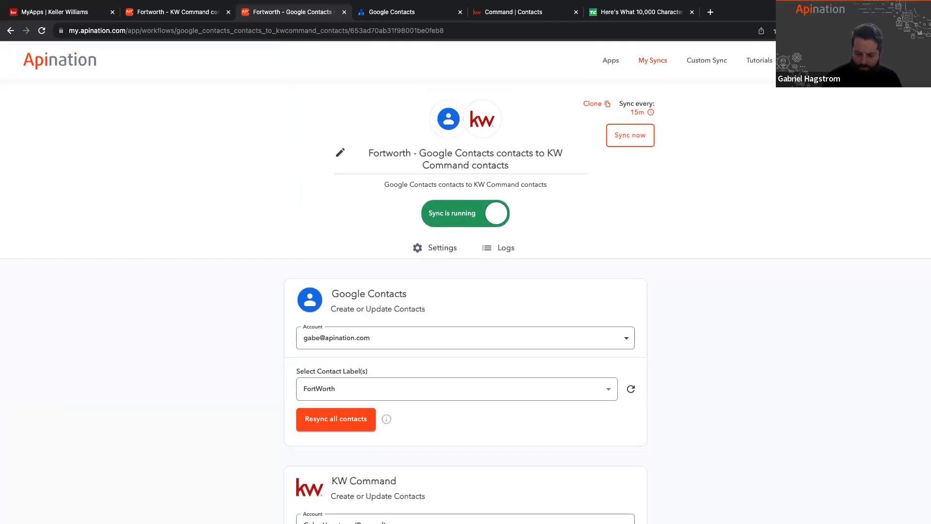
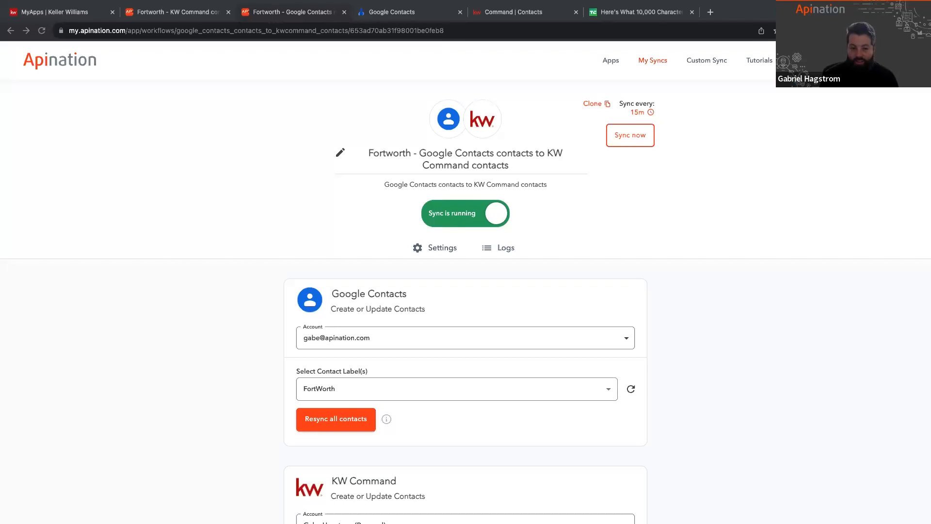
# Step: Turn off the sync option that prevents overwriting existing information in KW Command fields
pyautogui.scroll(-5, 650, 280)
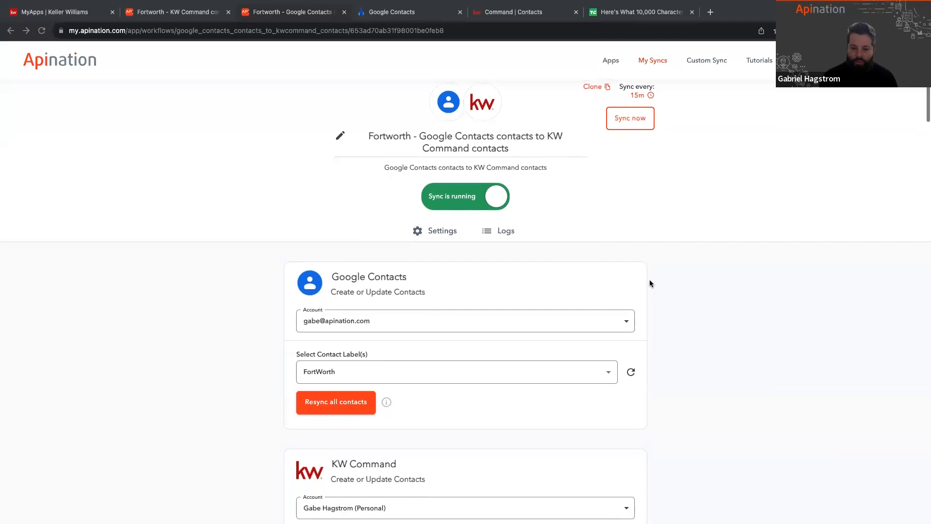
pyautogui.scroll(-1, 650, 284)
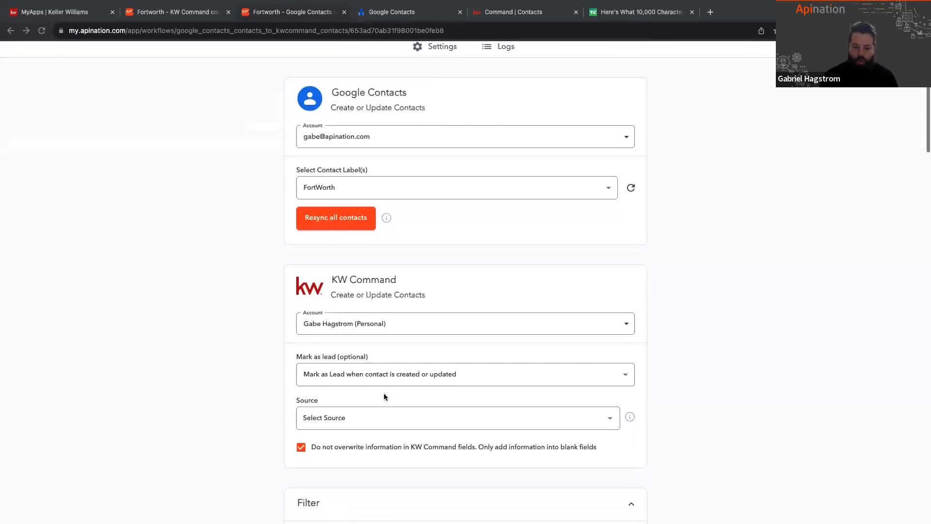
pyautogui.click(301, 447)
pyautogui.scroll(-2, 301, 447)
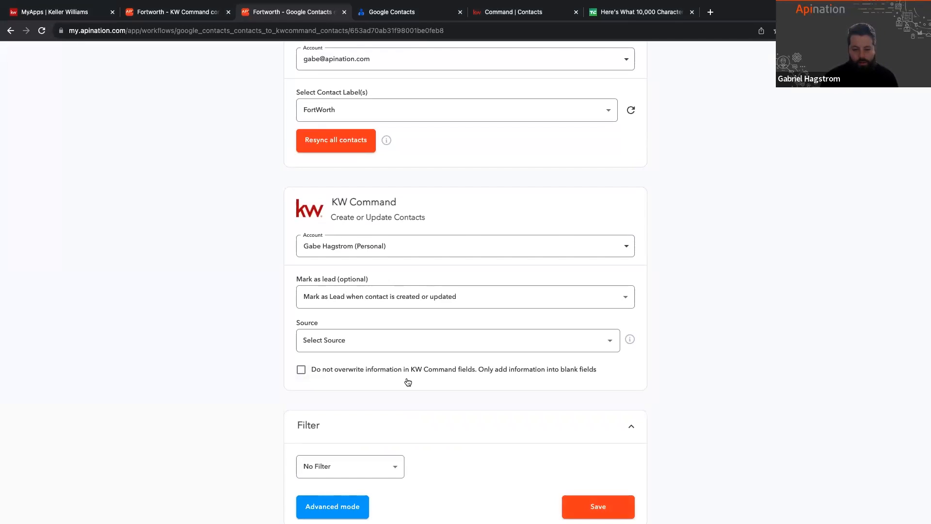
# Step: Examine the KW Command field mapping, focusing on the fixed text in the Tags field
pyautogui.scroll(-15, 407, 380)
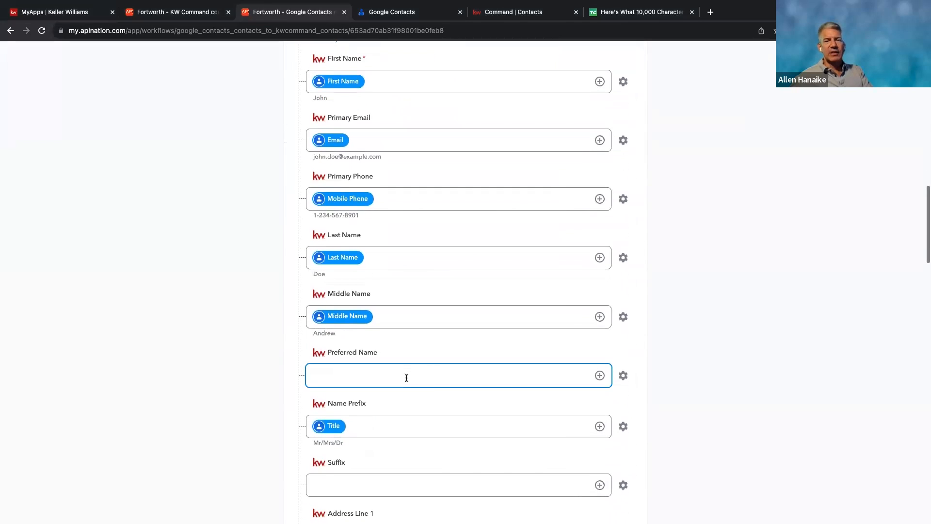
pyautogui.scroll(-15, 406, 377)
pyautogui.scroll(-3, 405, 368)
pyautogui.click(354, 371)
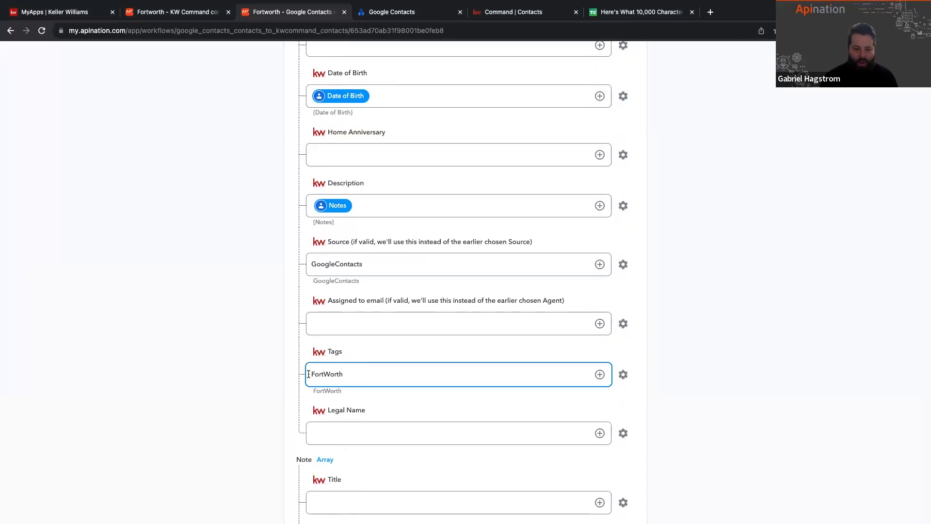
pyautogui.moveTo(309, 374); pyautogui.dragTo(342, 374)
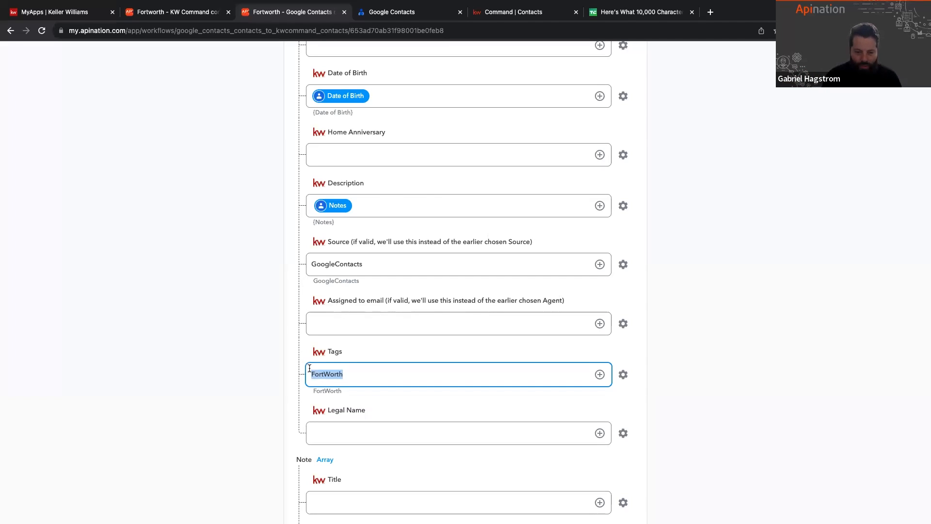
pyautogui.click(353, 372)
pyautogui.scroll(-2, 298, 371)
pyautogui.click(278, 285)
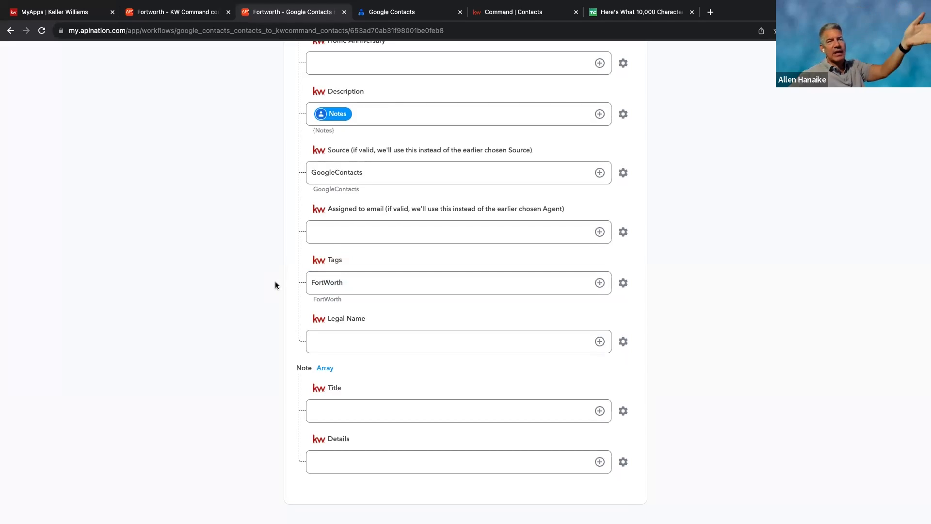
# Step: Turn the "Do not overwrite information in KW Command fields" option back on for the sync
pyautogui.scroll(15, 275, 285)
pyautogui.scroll(2, 275, 285)
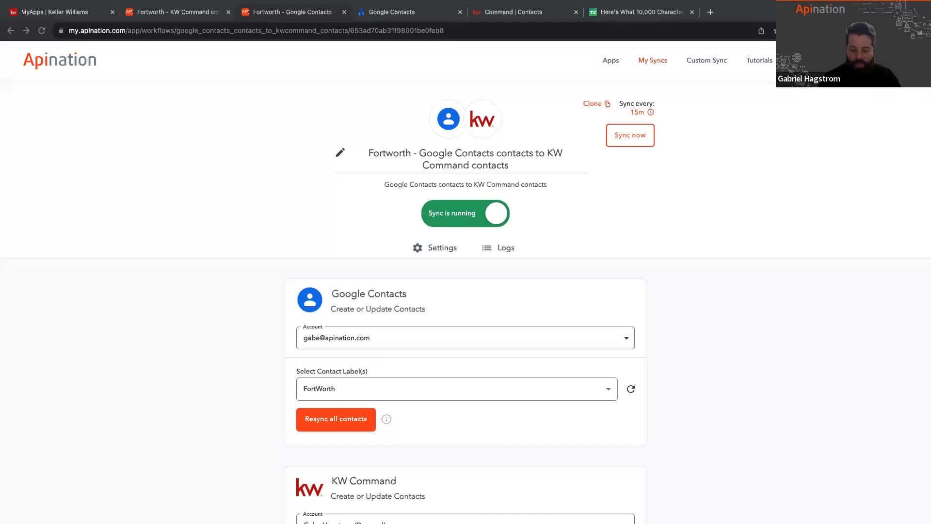
pyautogui.scroll(-3, 387, 404)
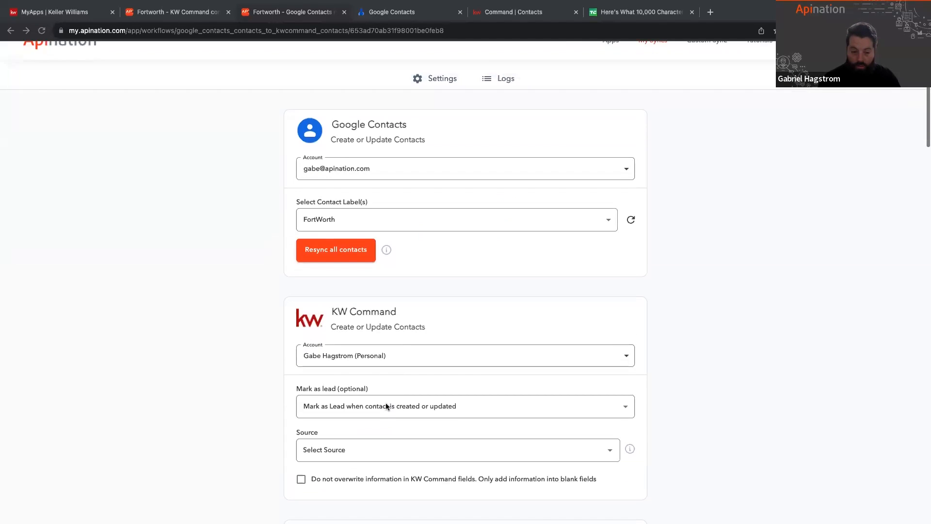
pyautogui.click(301, 479)
# Step: Check which fixed tag text the Fortworth sync's mapping sends to KW Command
pyautogui.scroll(-8, 258, 463)
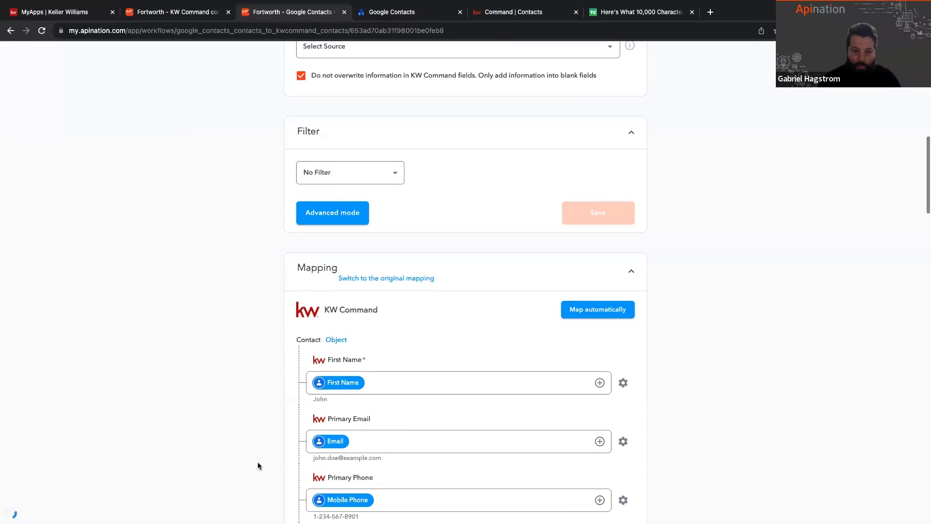
pyautogui.scroll(-14, 258, 466)
pyautogui.scroll(-10, 257, 463)
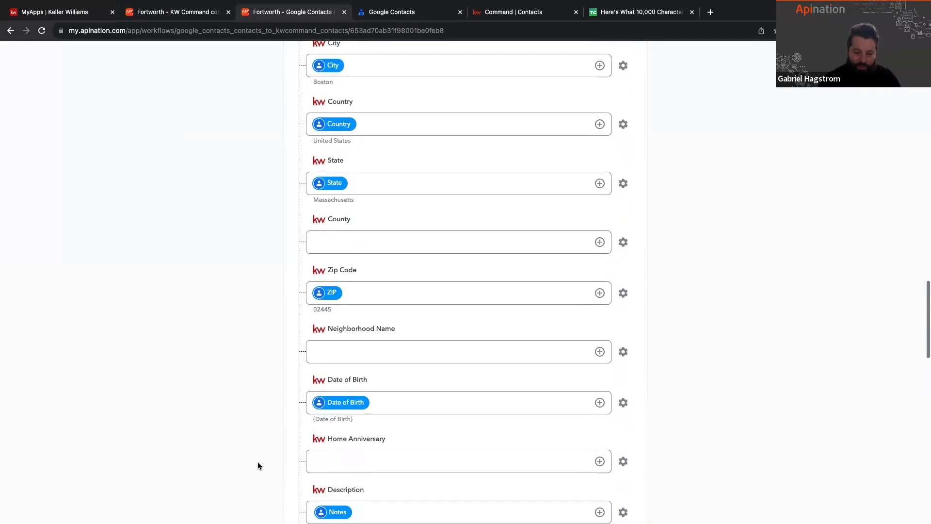
pyautogui.click(323, 320)
pyautogui.moveTo(311, 321); pyautogui.dragTo(369, 323)
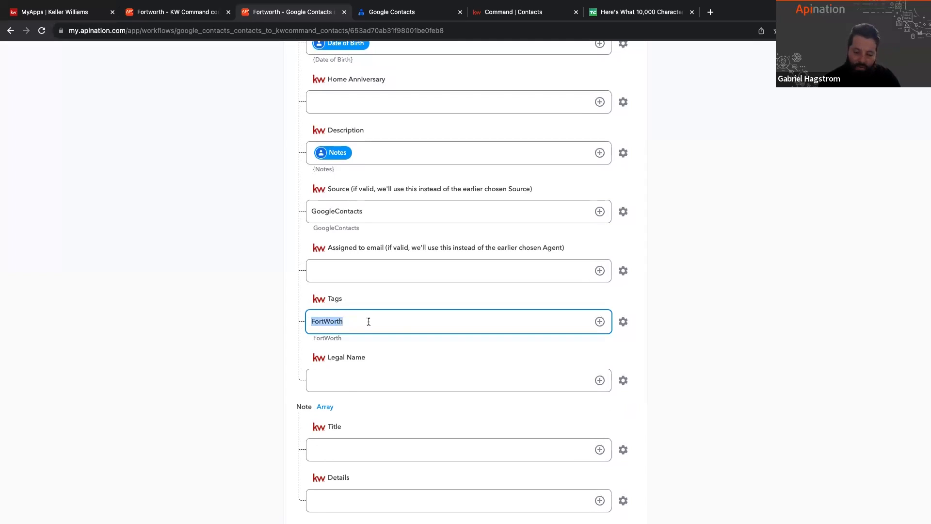
pyautogui.moveTo(342, 322); pyautogui.dragTo(309, 323)
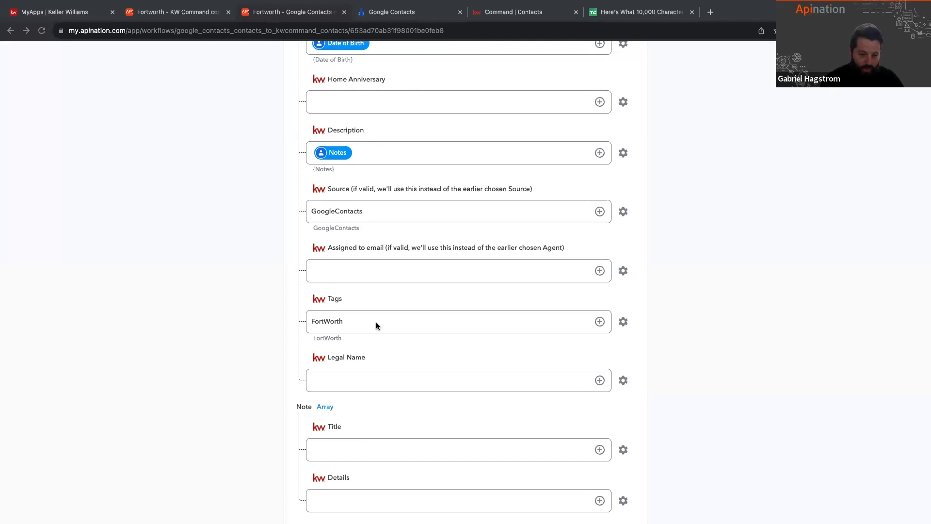
pyautogui.click(360, 320)
pyautogui.doubleClick(360, 319)
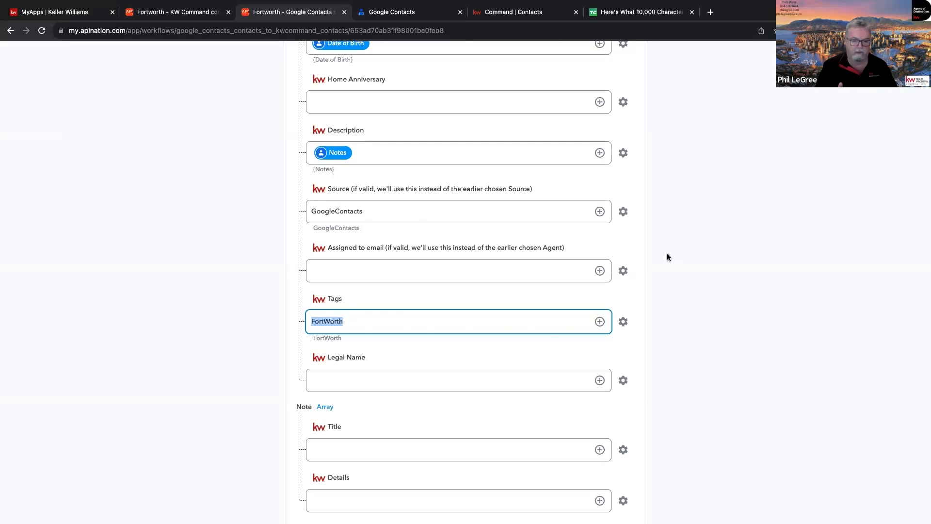
# Step: Open the settings of the Fortworth Google Contacts sync and rename it "Current Sync - Google Contacts contacts to KW Command contacts"
pyautogui.scroll(20, 718, 233)
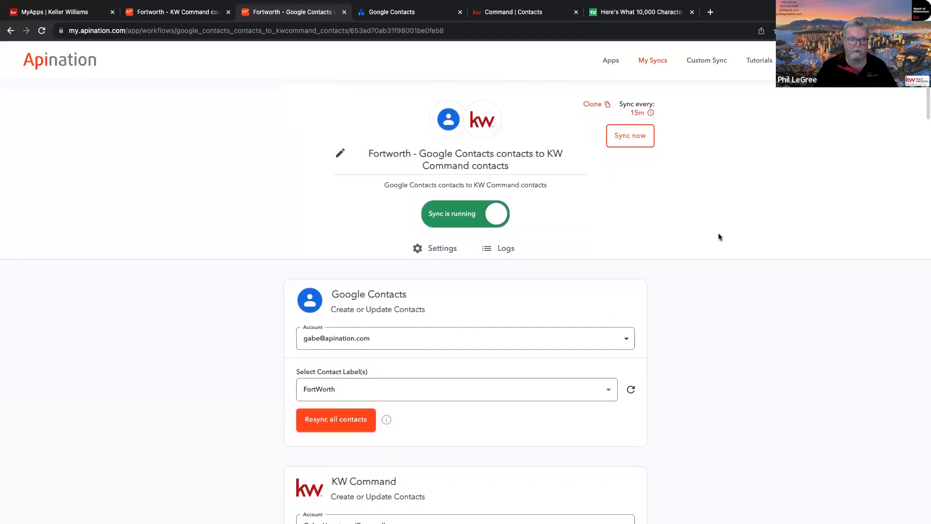
pyautogui.click(666, 63)
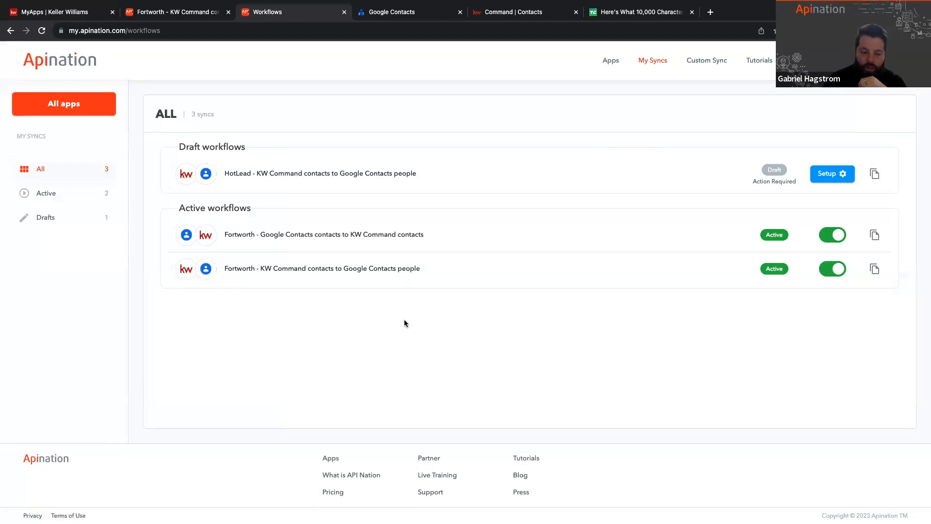
pyautogui.click(324, 236)
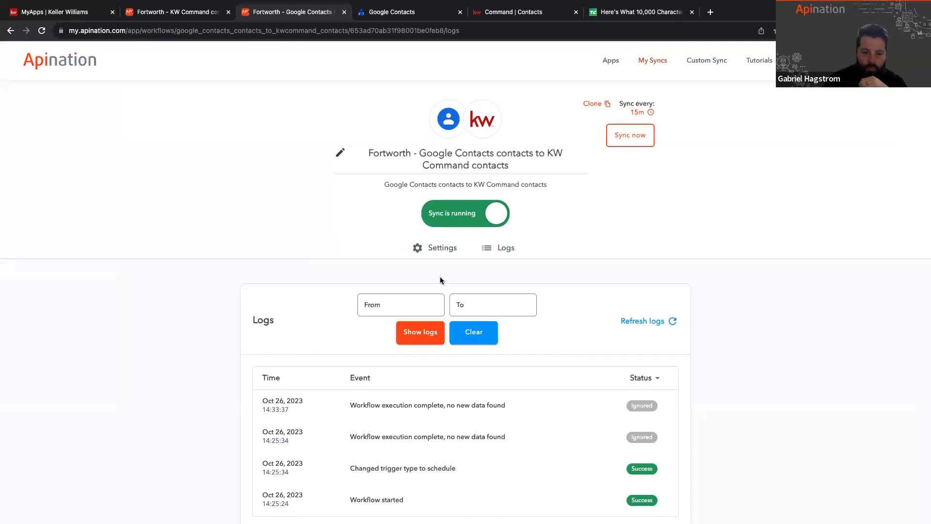
pyautogui.click(441, 252)
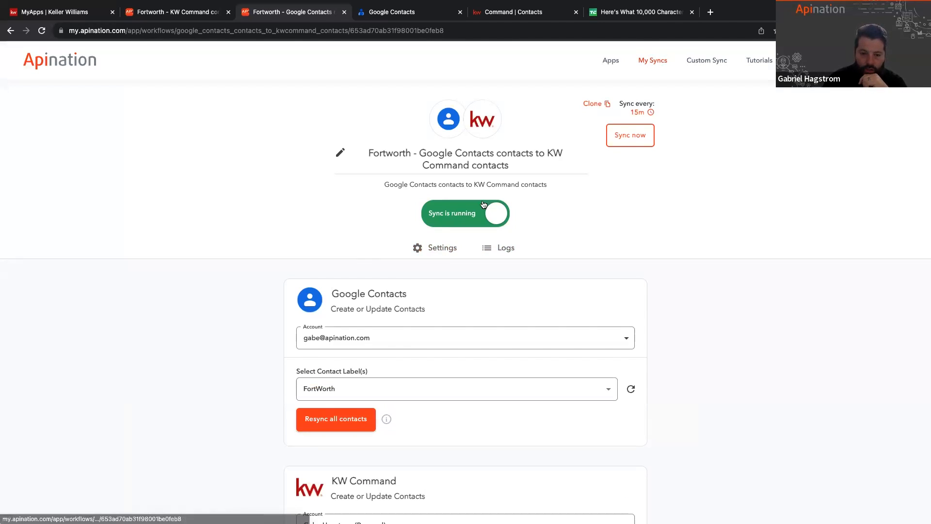
pyautogui.doubleClick(385, 154)
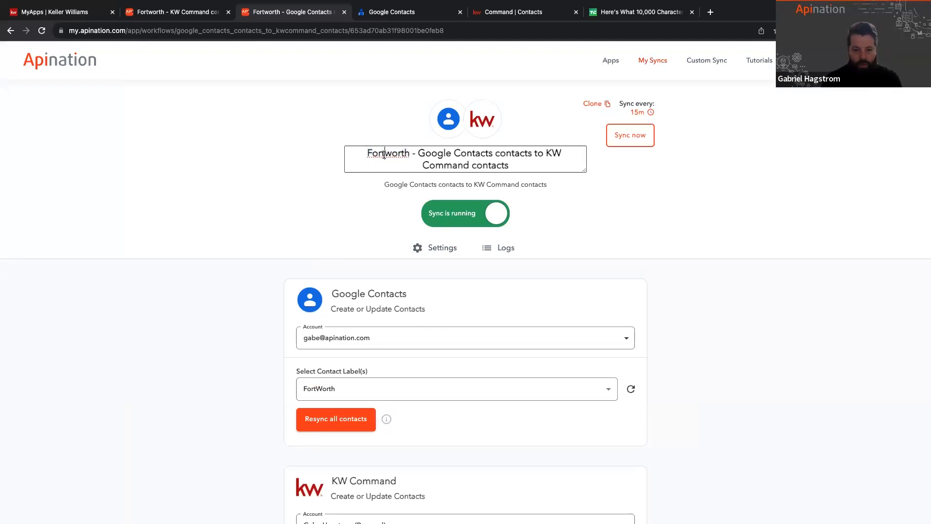
pyautogui.tripleClick(384, 154)
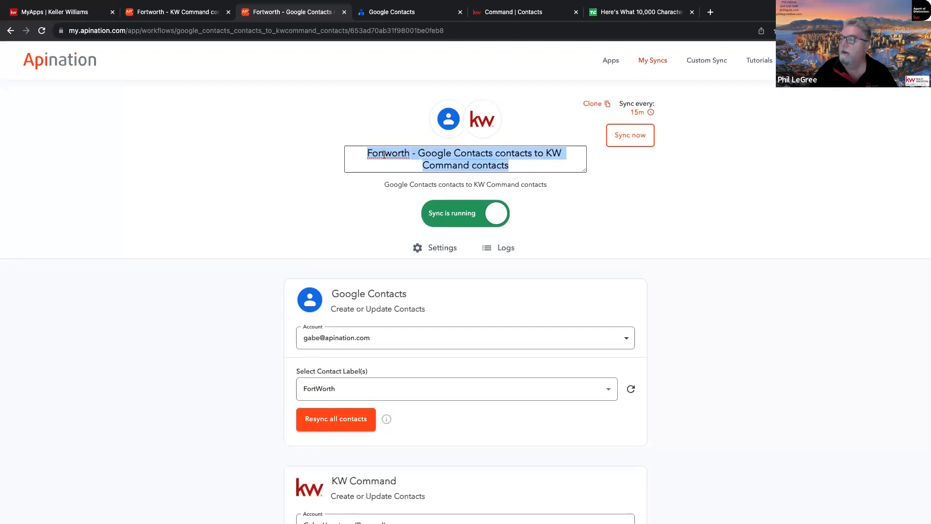
pyautogui.click(409, 153)
pyautogui.tripleClick(409, 153)
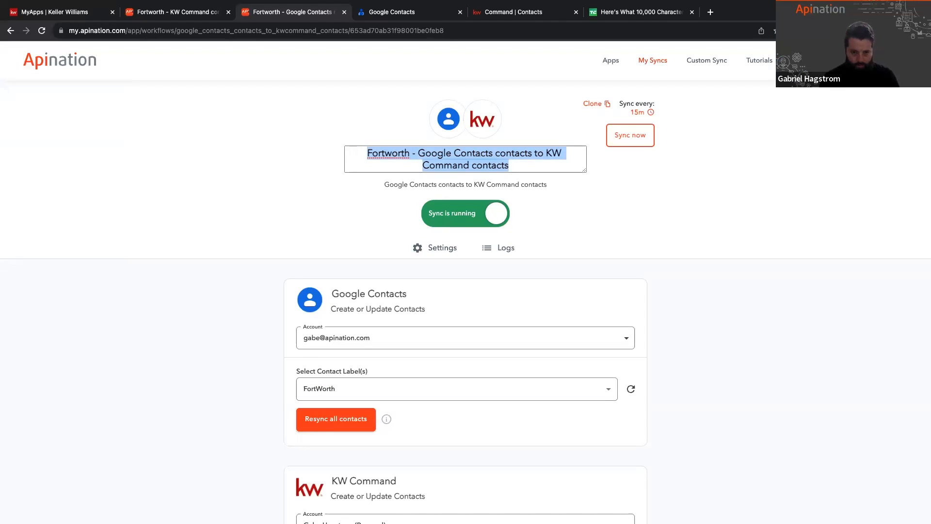
pyautogui.doubleClick(387, 155)
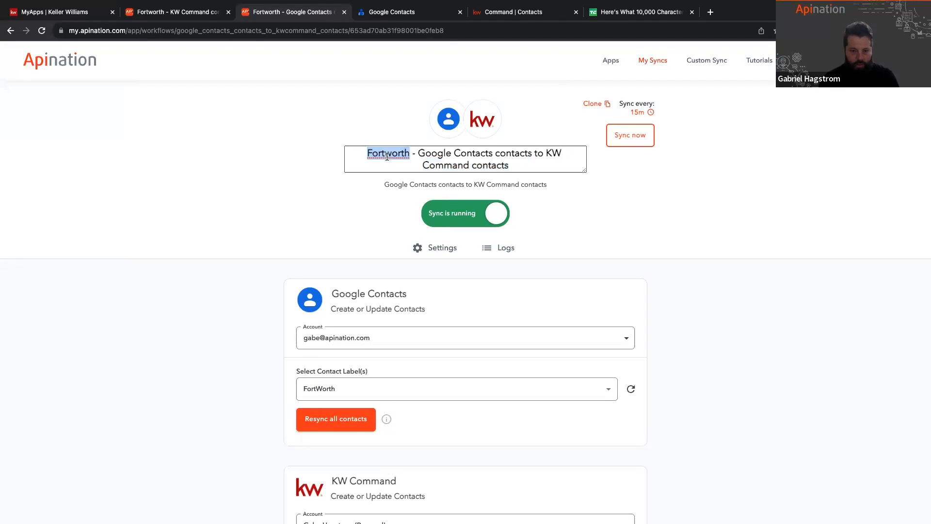
pyautogui.write('Current Sync')
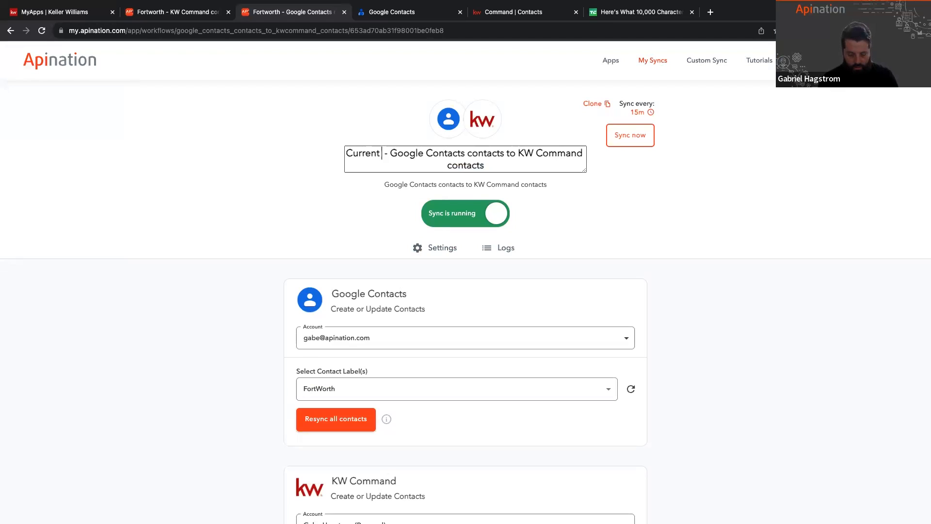
pyautogui.click(224, 284)
# Step: Clone the Current Sync workflow from Google Contacts to KW Command
pyautogui.scroll(-3, 225, 285)
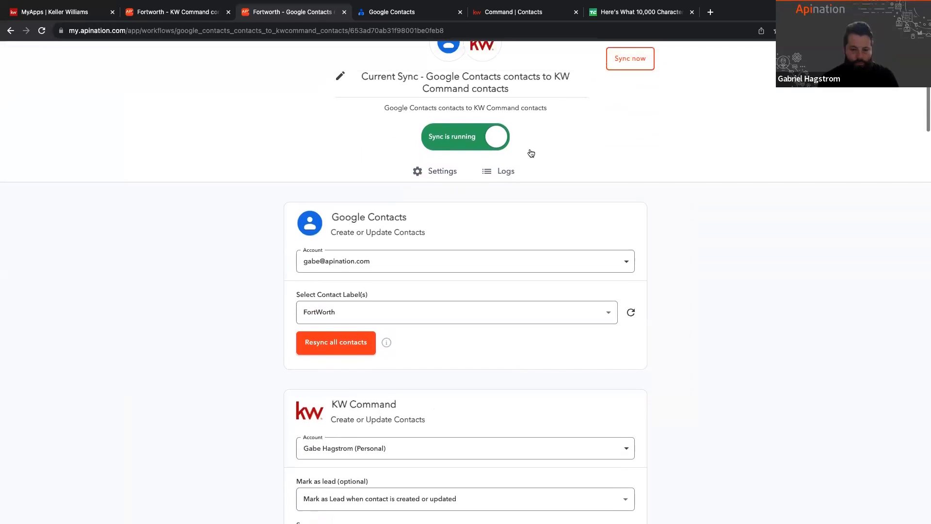
pyautogui.scroll(-3, 357, 376)
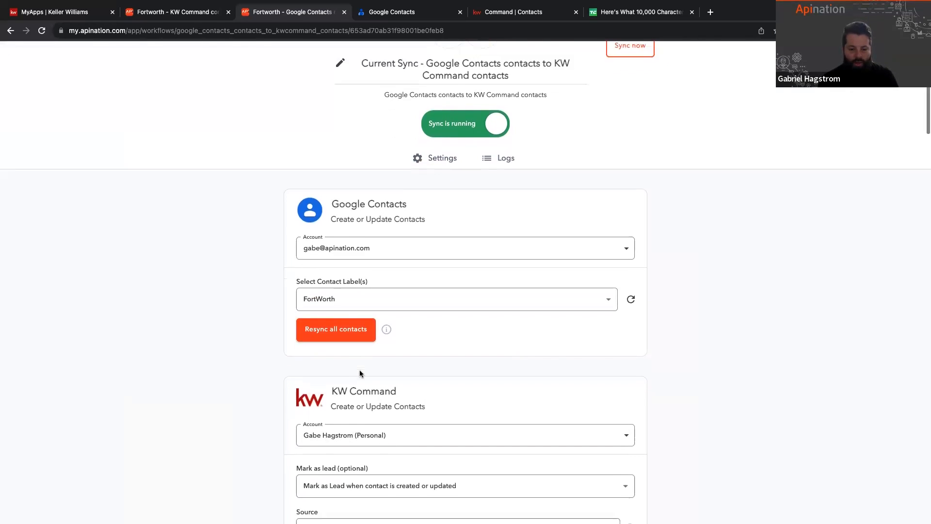
pyautogui.scroll(5, 359, 370)
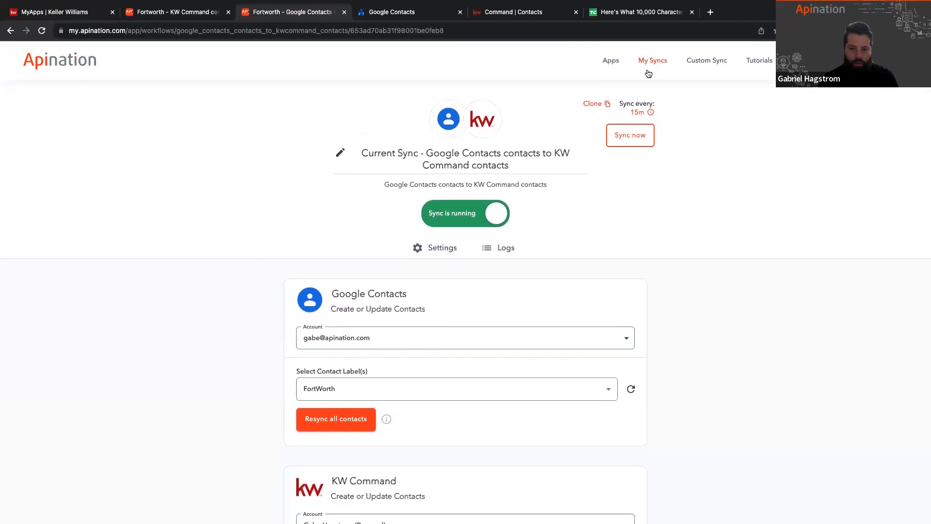
pyautogui.click(600, 103)
pyautogui.click(574, 319)
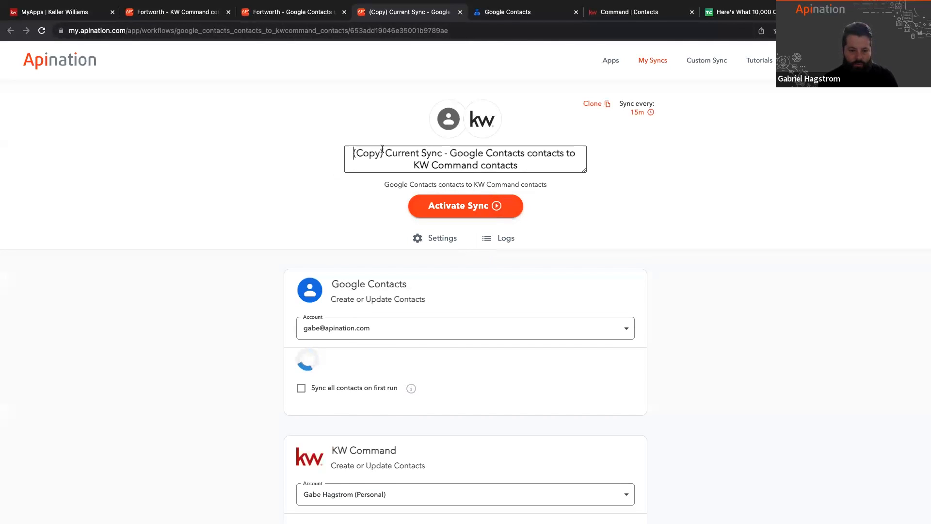
# Step: Rename the cloned sync "From Now On - Google Contacts contacts to KW Command contacts"
pyautogui.moveTo(442, 153); pyautogui.dragTo(347, 153)
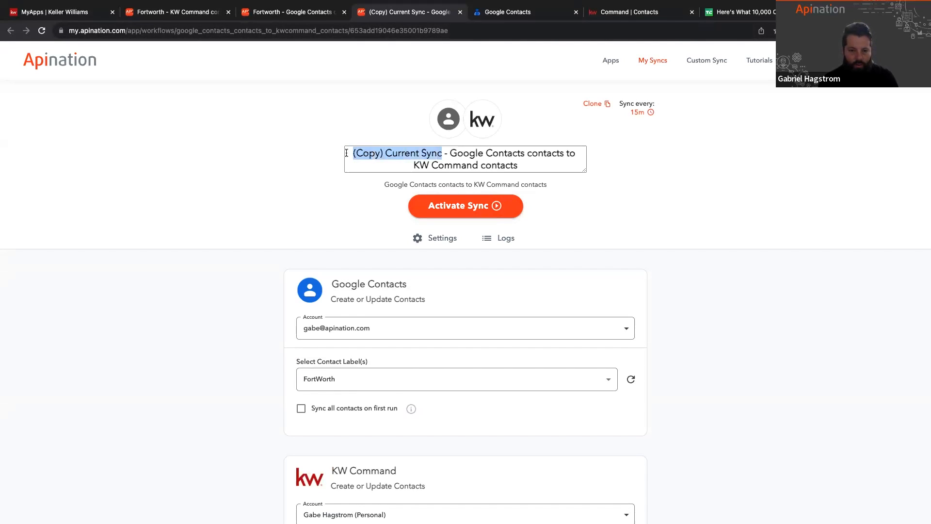
pyautogui.write('For')
pyautogui.press('BackSpace')
pyautogui.press('BackSpace')
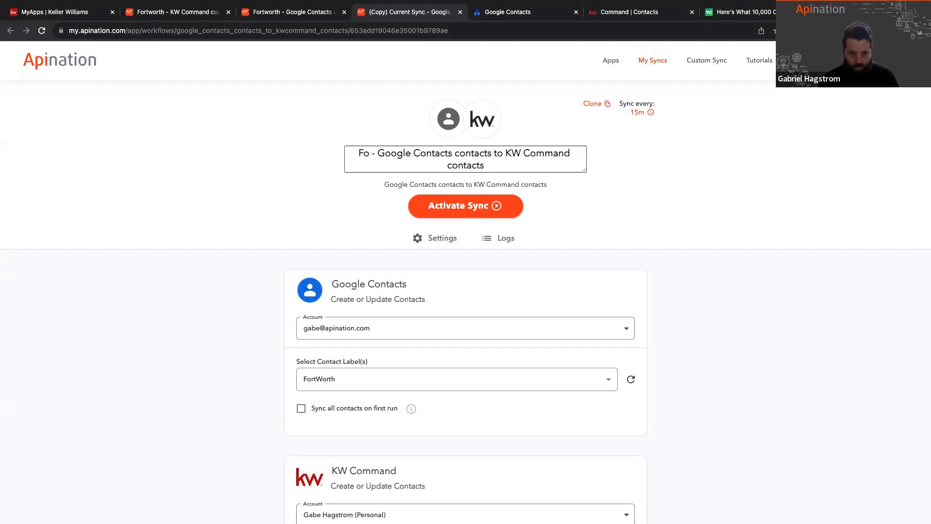
pyautogui.write('rom Now On')
pyautogui.click(243, 266)
# Step: Change the cloned sync's Google Contacts source from the FortWorth label to only the Default label
pyautogui.scroll(-3, 243, 266)
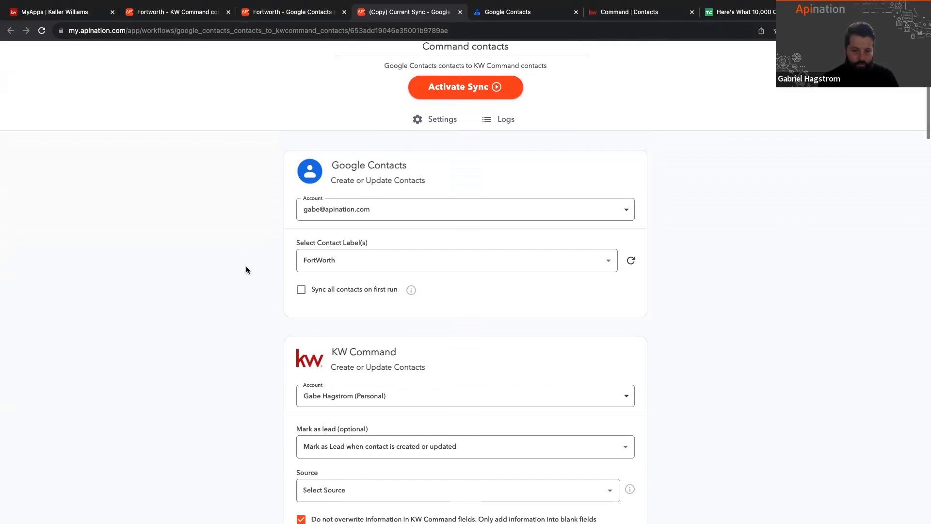
pyautogui.click(338, 269)
pyautogui.click(314, 155)
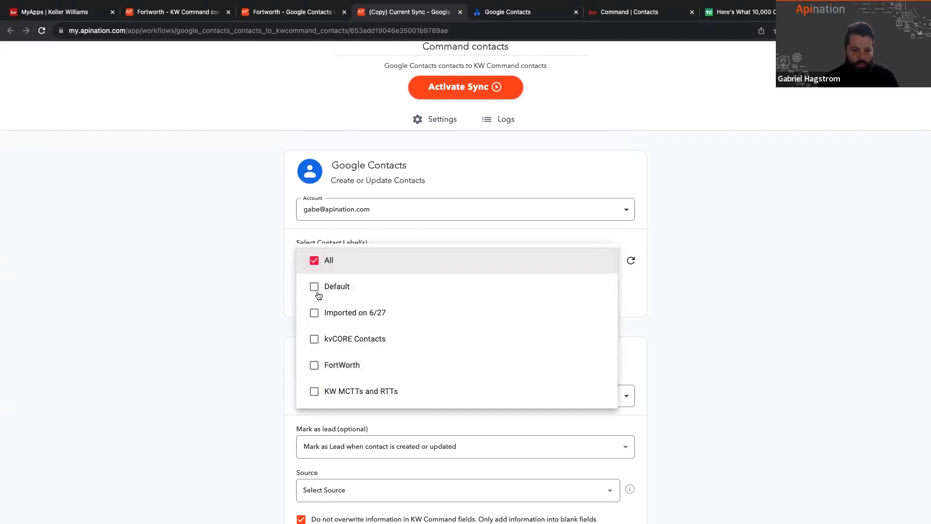
pyautogui.click(316, 285)
pyautogui.click(269, 270)
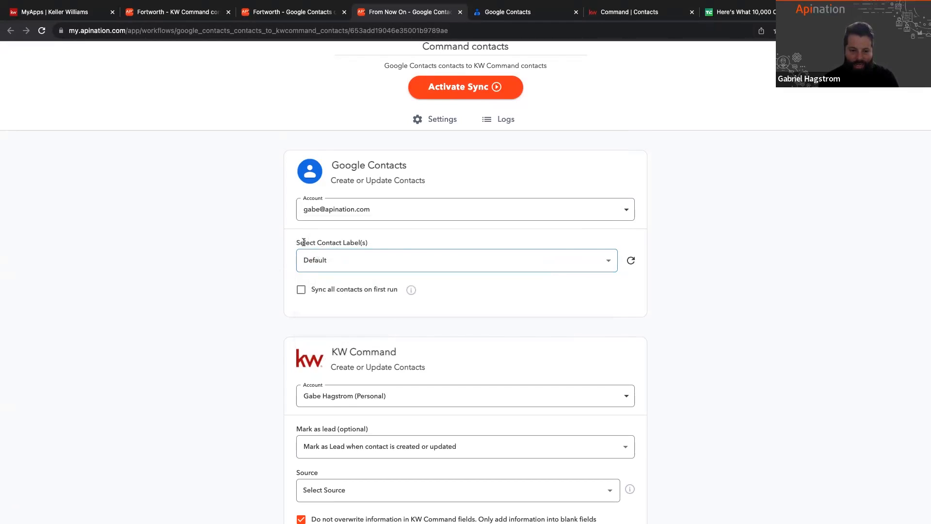
pyautogui.moveTo(296, 242); pyautogui.dragTo(397, 245)
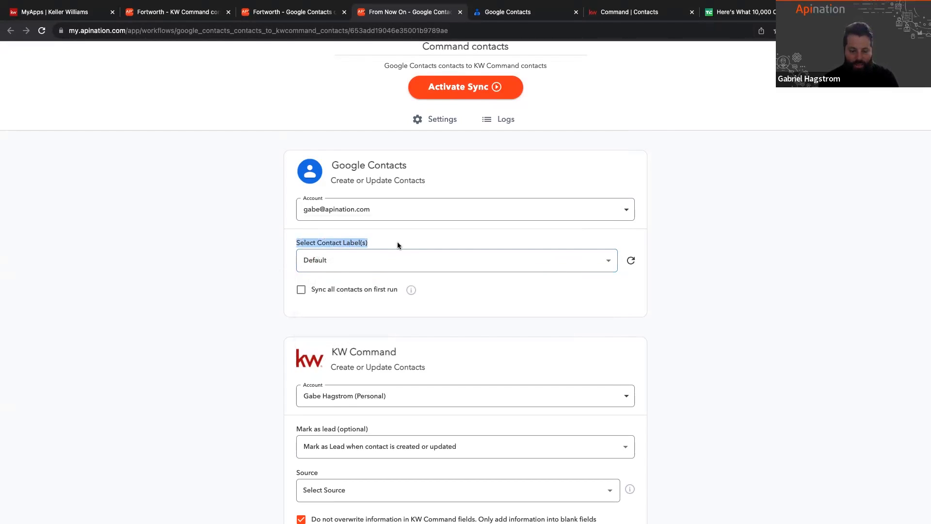
pyautogui.click(246, 288)
pyautogui.moveTo(322, 293); pyautogui.dragTo(398, 294)
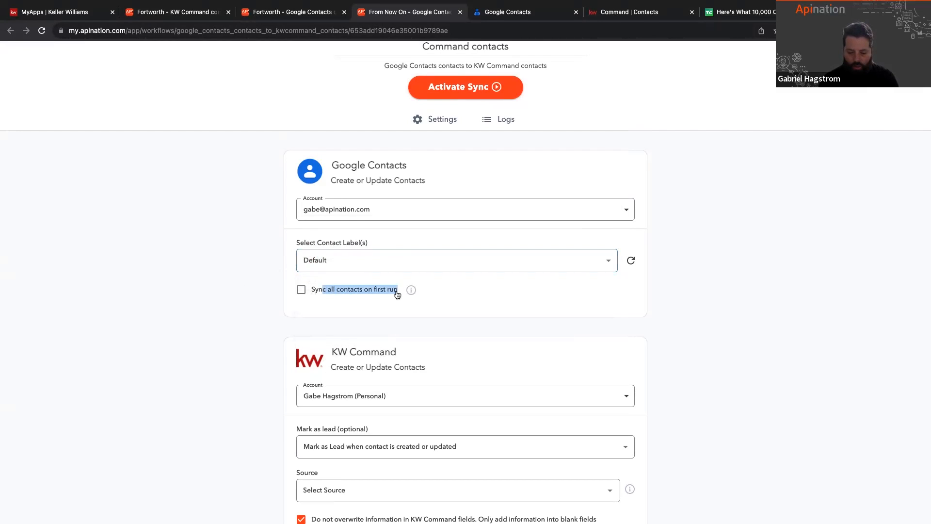
pyautogui.click(245, 323)
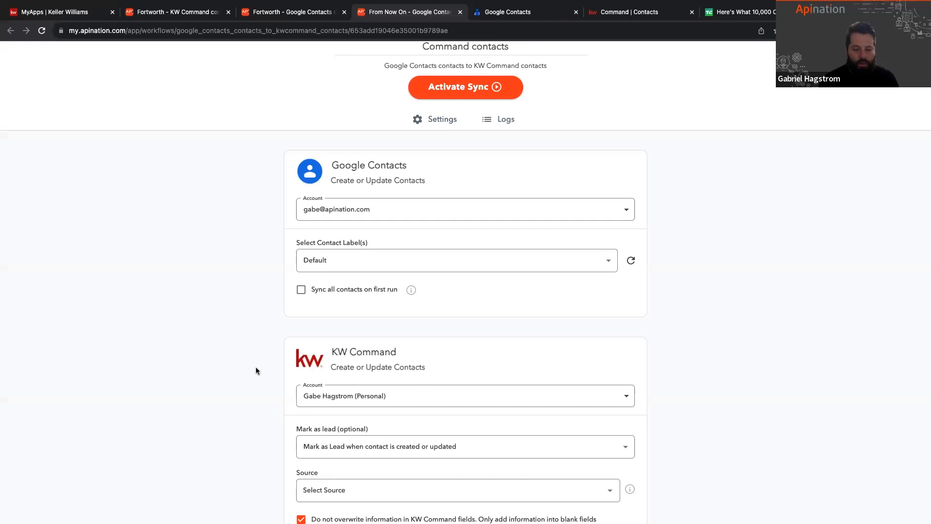
# Step: Review the Google Contacts source settings of the From Now On sync, including the "Sync all contacts on first run" option
pyautogui.scroll(-1, 256, 367)
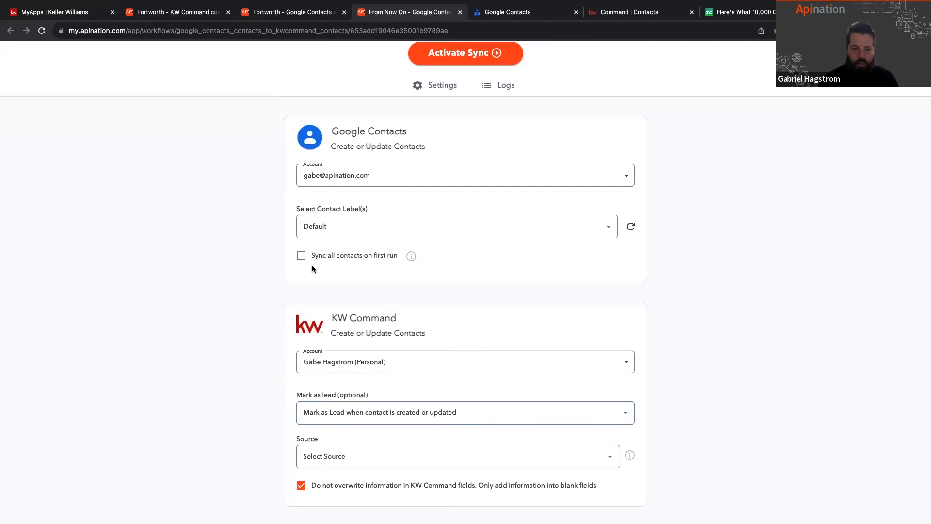
pyautogui.scroll(1, 342, 197)
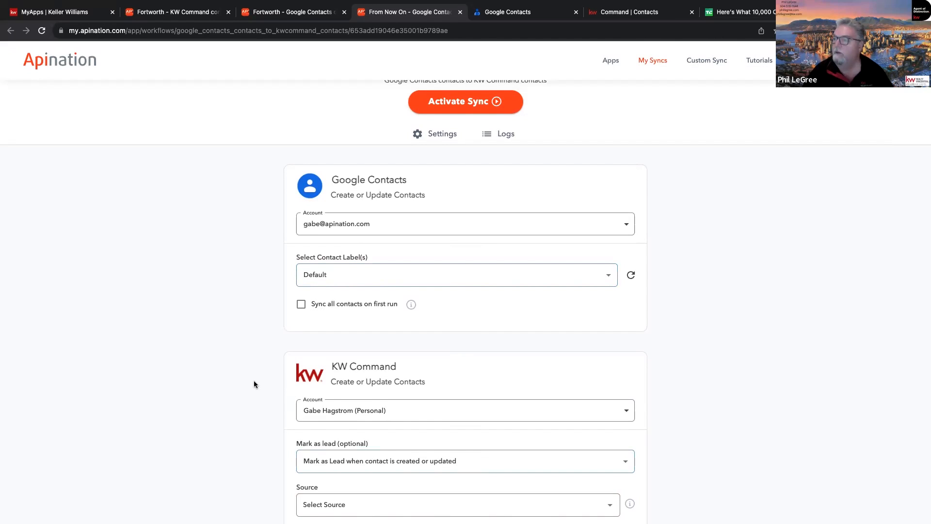
pyautogui.scroll(1, 254, 385)
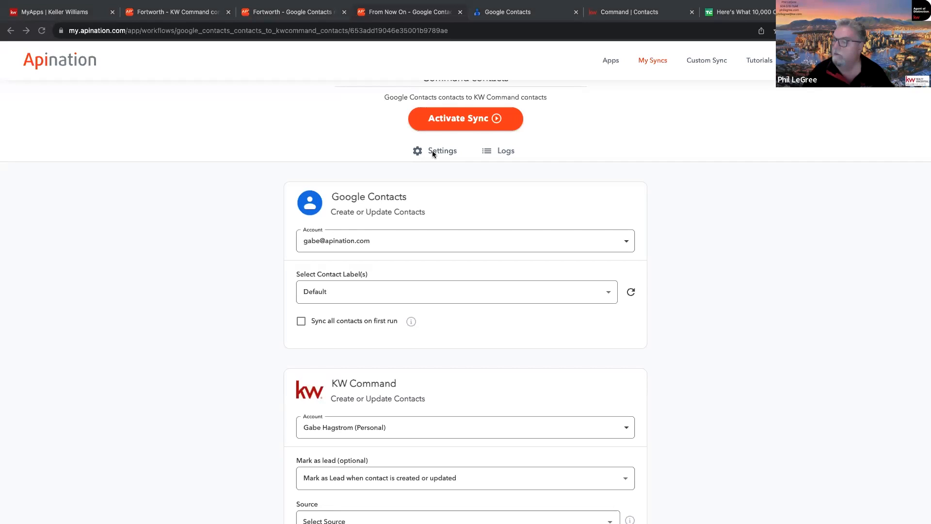
pyautogui.scroll(3, 417, 243)
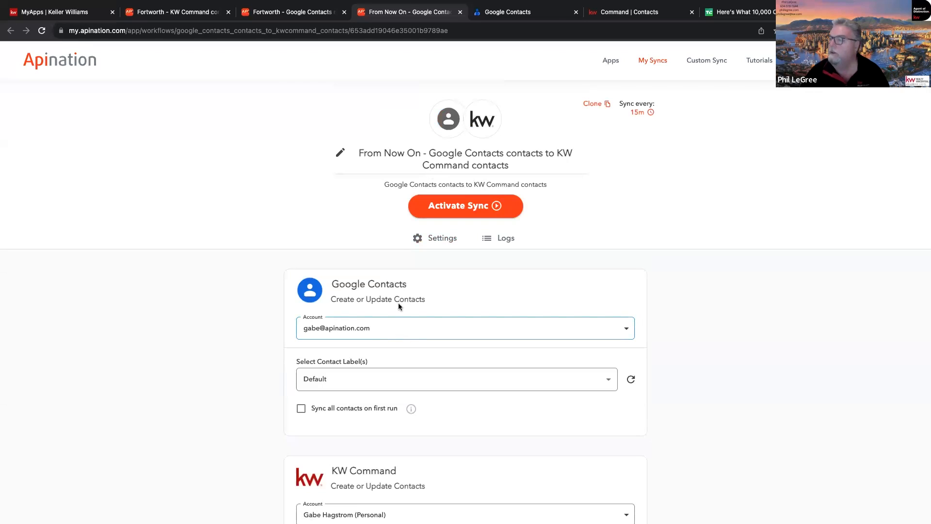
pyautogui.scroll(-2, 404, 242)
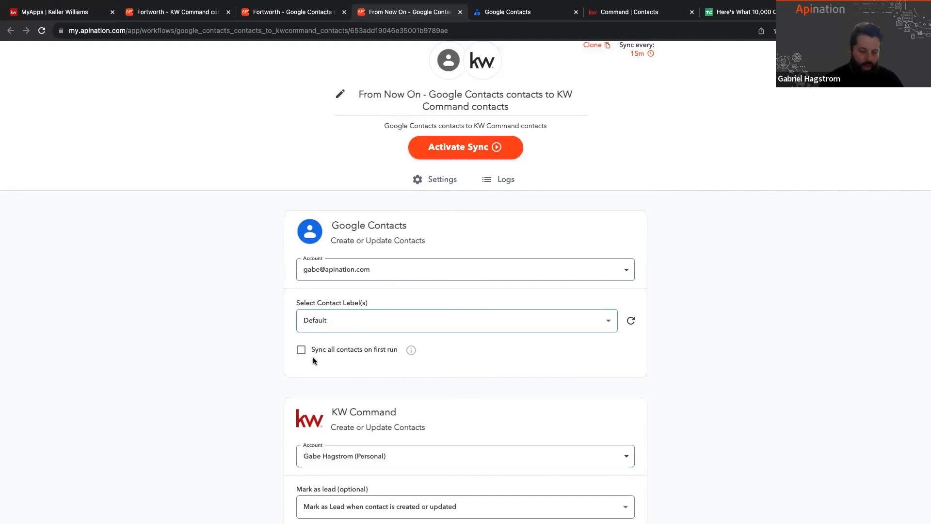
pyautogui.moveTo(312, 355); pyautogui.dragTo(427, 365)
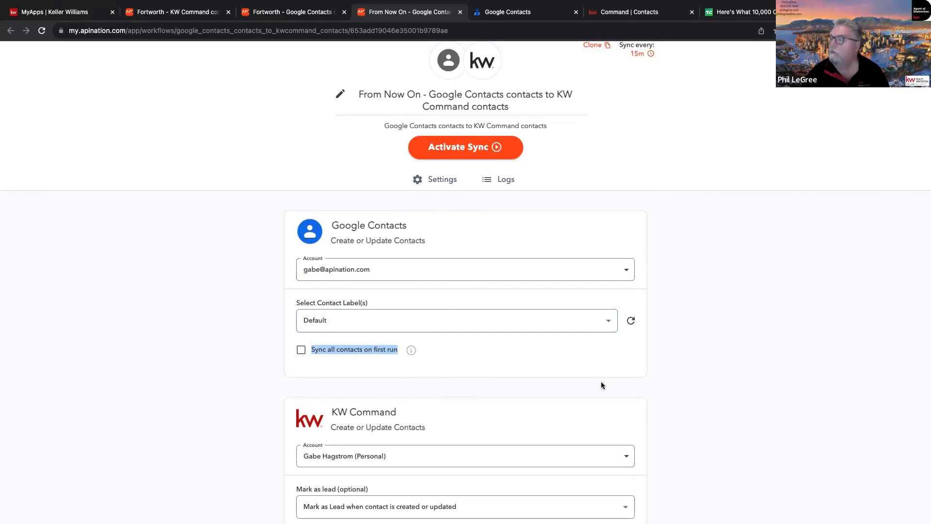
pyautogui.click(717, 366)
# Step: Look through the From Now On sync's KW Command options, filter and contact field mapping
pyautogui.scroll(-7, 717, 366)
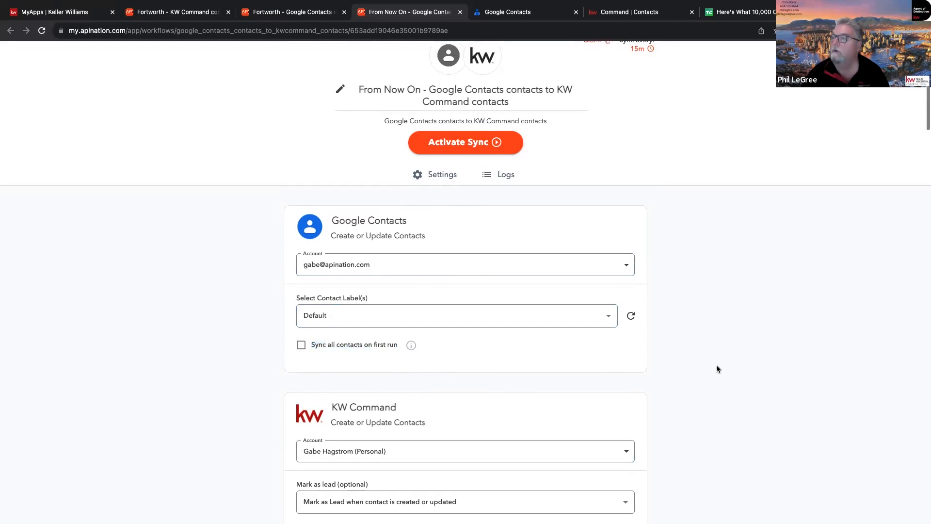
pyautogui.scroll(-11, 717, 369)
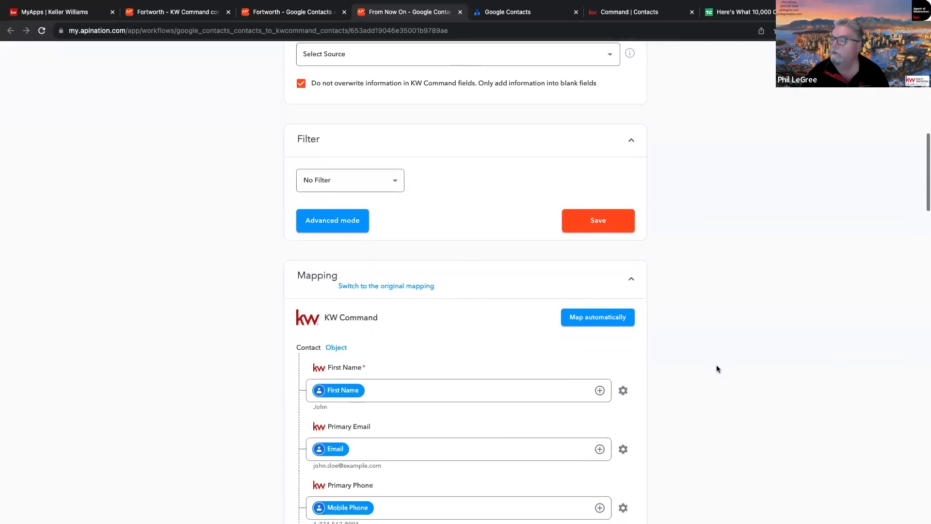
pyautogui.scroll(-13, 717, 368)
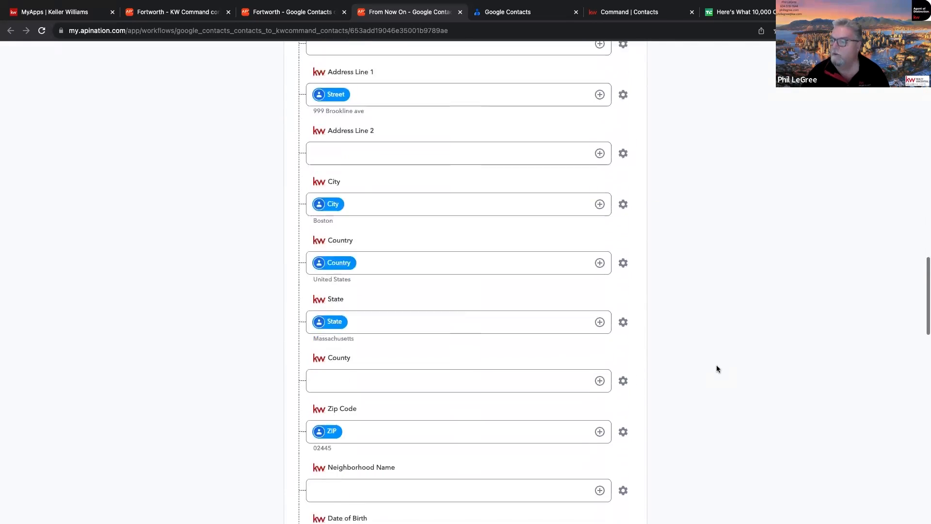
pyautogui.scroll(20, 717, 369)
pyautogui.scroll(-4, 717, 369)
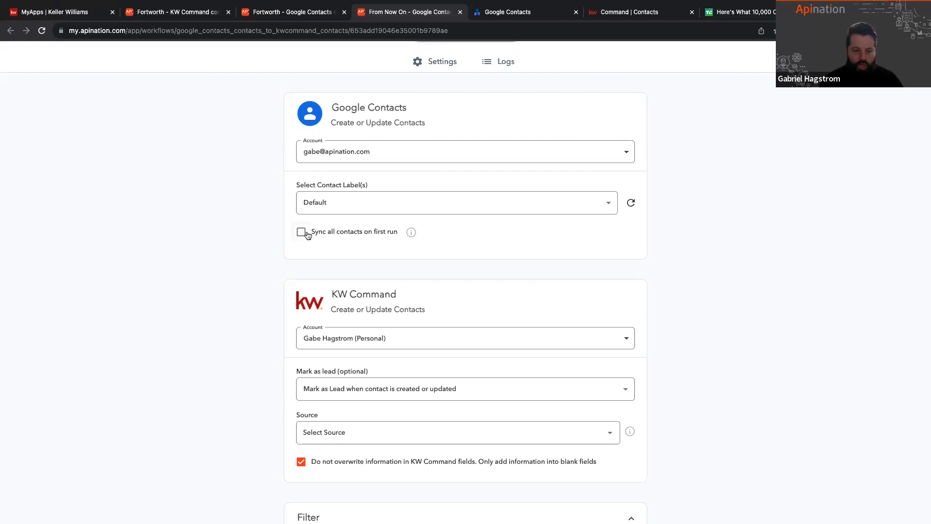
pyautogui.scroll(-3, 269, 425)
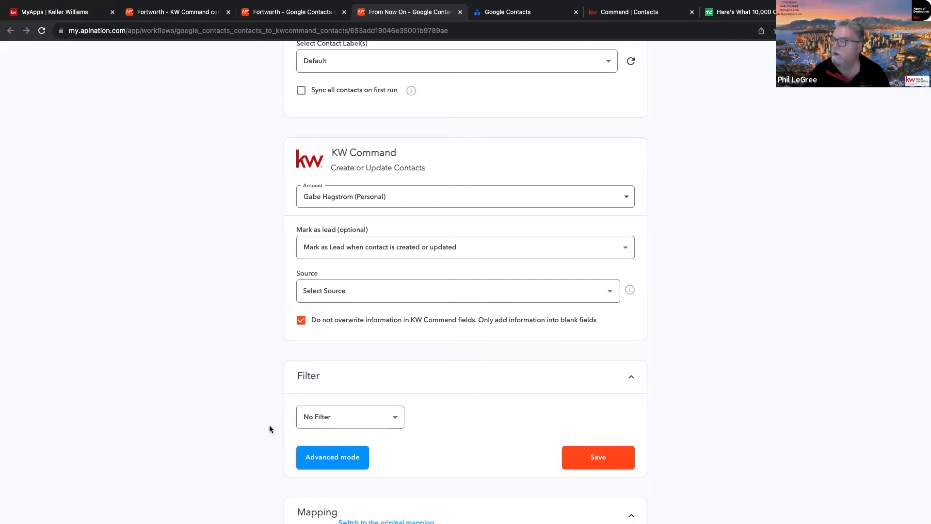
pyautogui.scroll(-1, 269, 425)
pyautogui.scroll(-1, 269, 425)
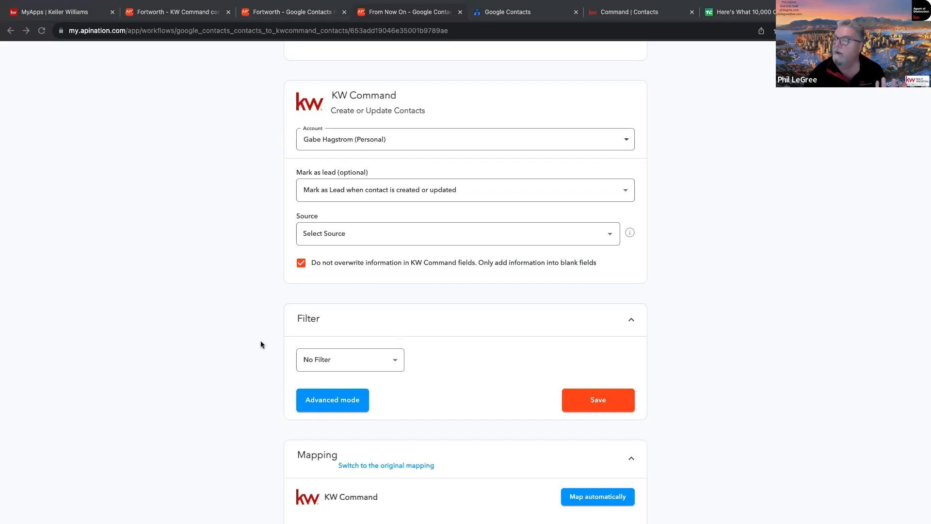
pyautogui.scroll(-10, 267, 389)
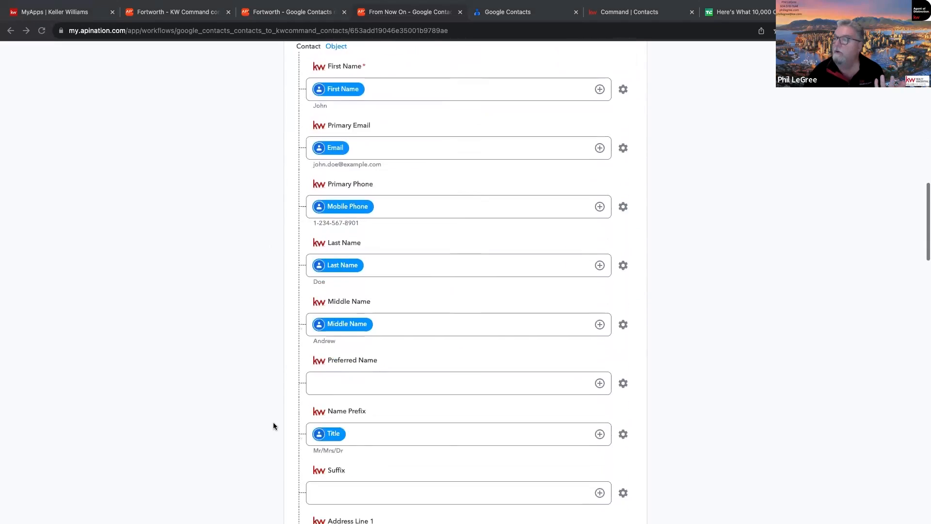
pyautogui.scroll(-6, 273, 426)
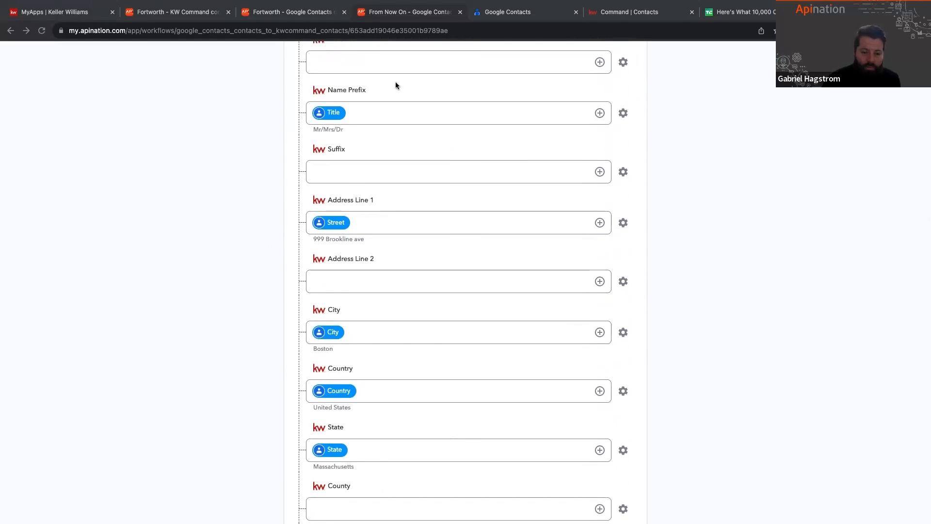
pyautogui.scroll(-7, 412, 412)
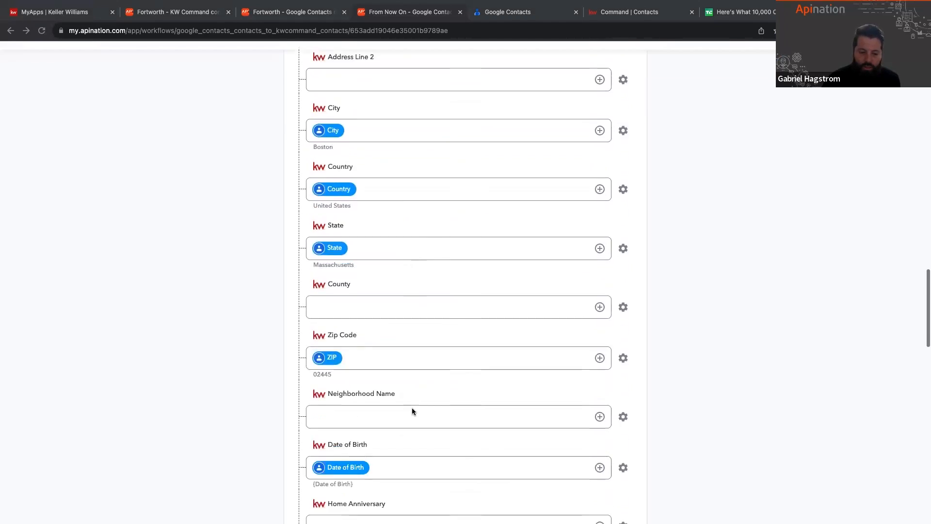
pyautogui.scroll(-2, 377, 415)
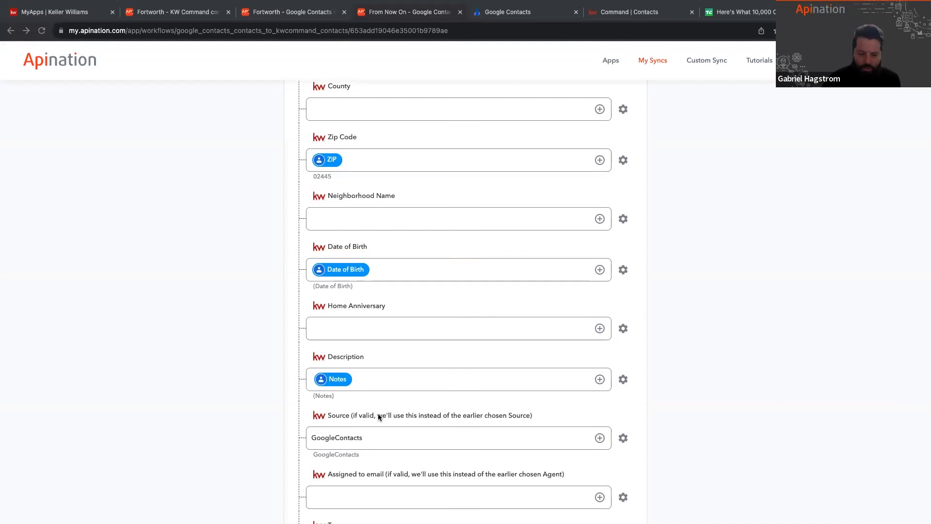
# Step: Examine the Source and Tags entries in the KW Command contact mapping, along with the note fields
pyautogui.click(371, 436)
pyautogui.click(327, 436)
pyautogui.scroll(-2, 327, 437)
pyautogui.click(342, 431)
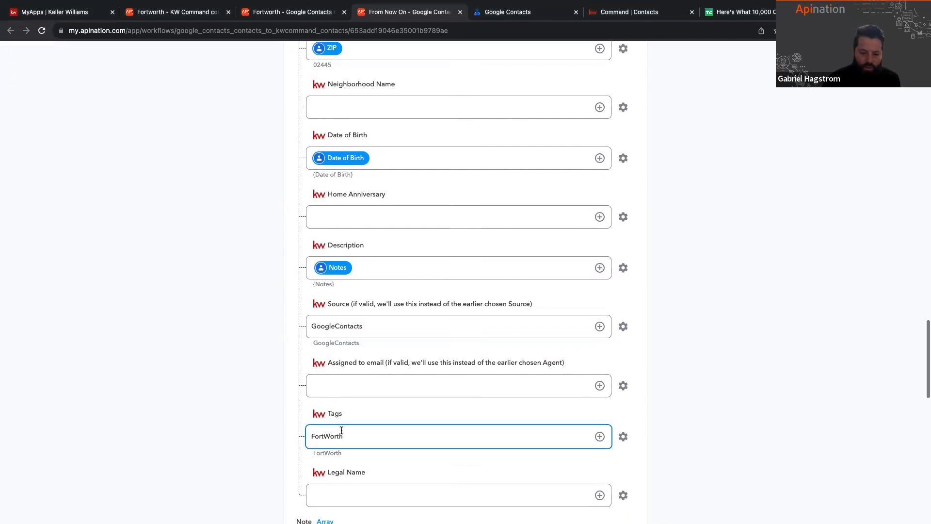
pyautogui.moveTo(344, 436); pyautogui.dragTo(306, 435)
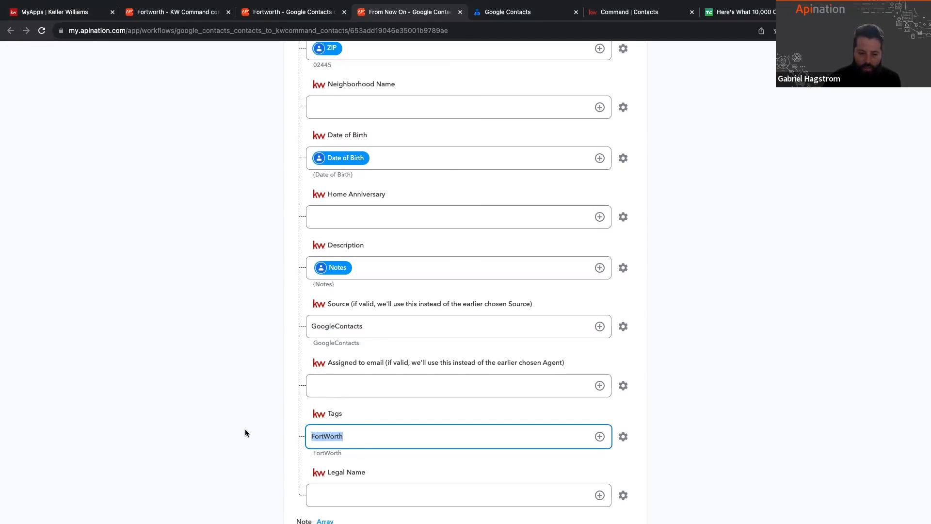
pyautogui.click(269, 439)
pyautogui.scroll(-3, 276, 441)
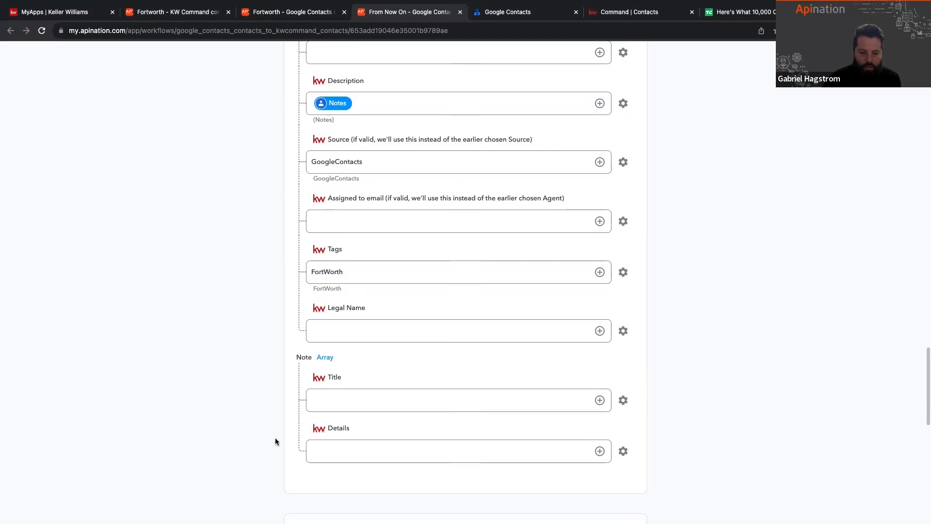
pyautogui.scroll(15, 276, 441)
pyautogui.scroll(10, 276, 441)
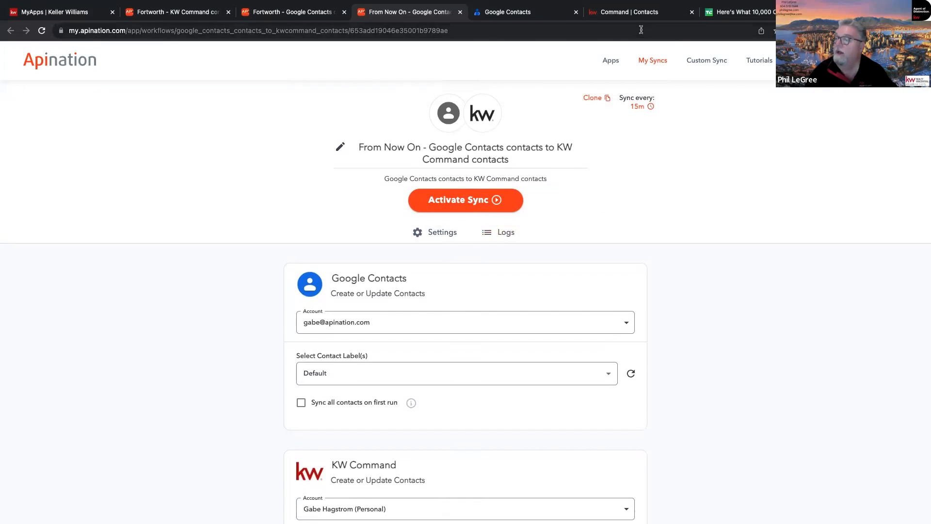
# Step: Reopen the From Now On sync from the list of all syncs and check its sync interval and logs
pyautogui.click(653, 61)
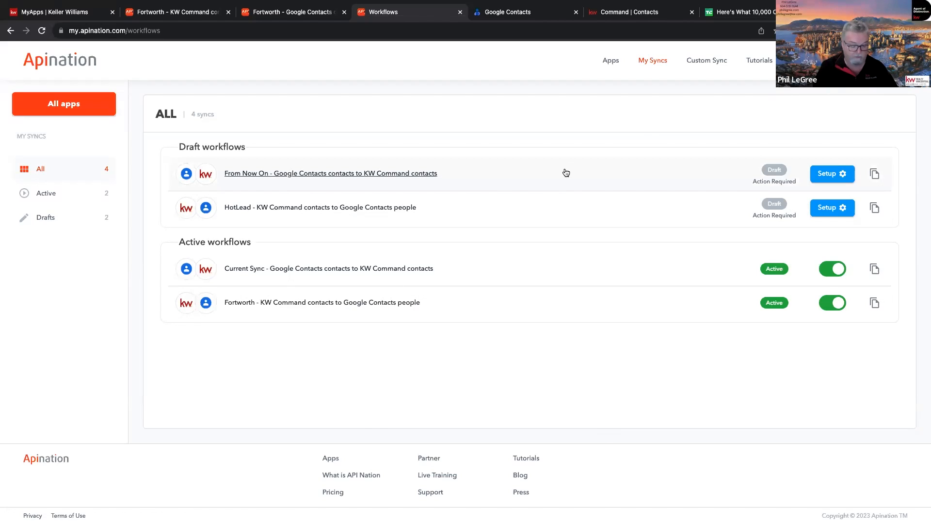
pyautogui.click(359, 177)
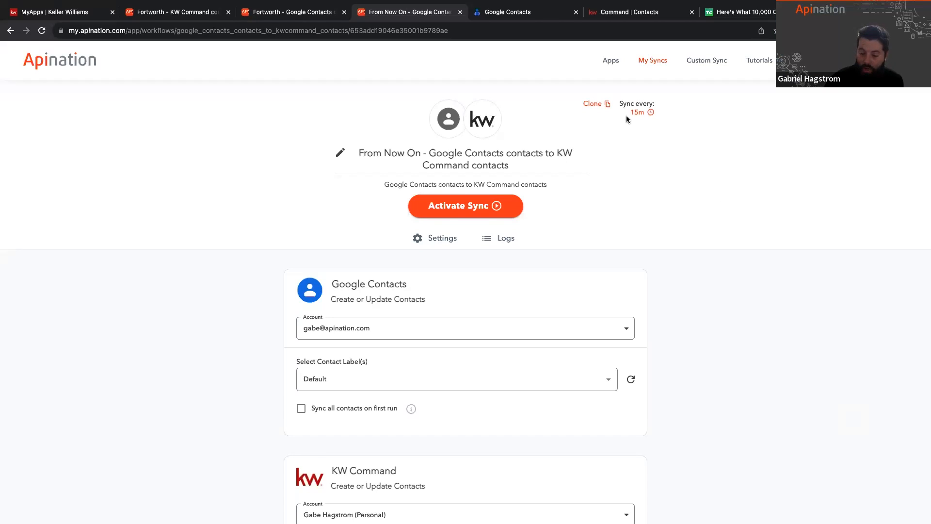
pyautogui.moveTo(630, 123)
pyautogui.mouseDown()
pyautogui.moveTo(641, 103)
pyautogui.moveTo(644, 114)
pyautogui.mouseUp()
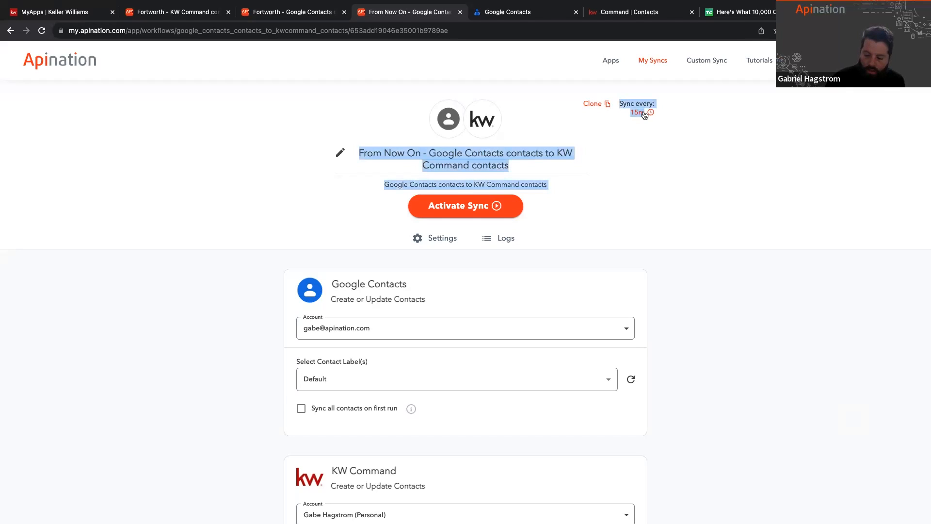
pyautogui.click(732, 307)
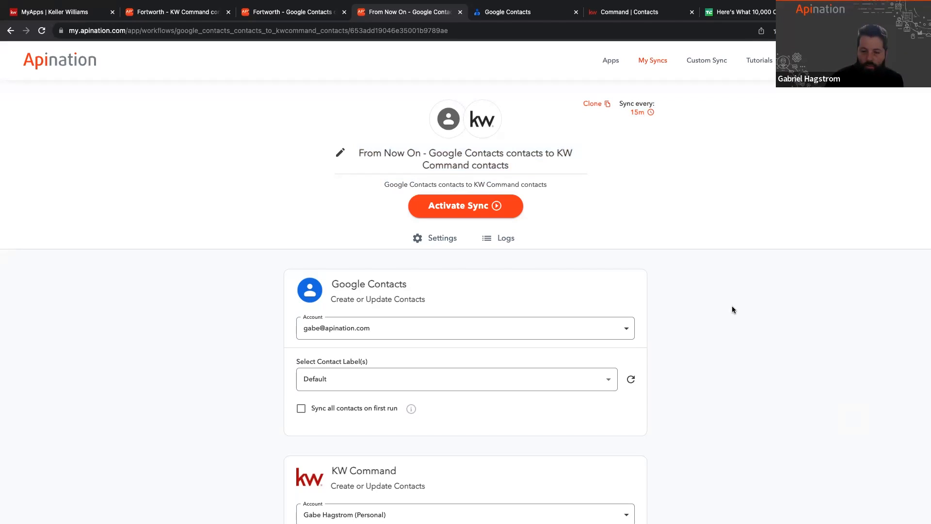
pyautogui.click(490, 241)
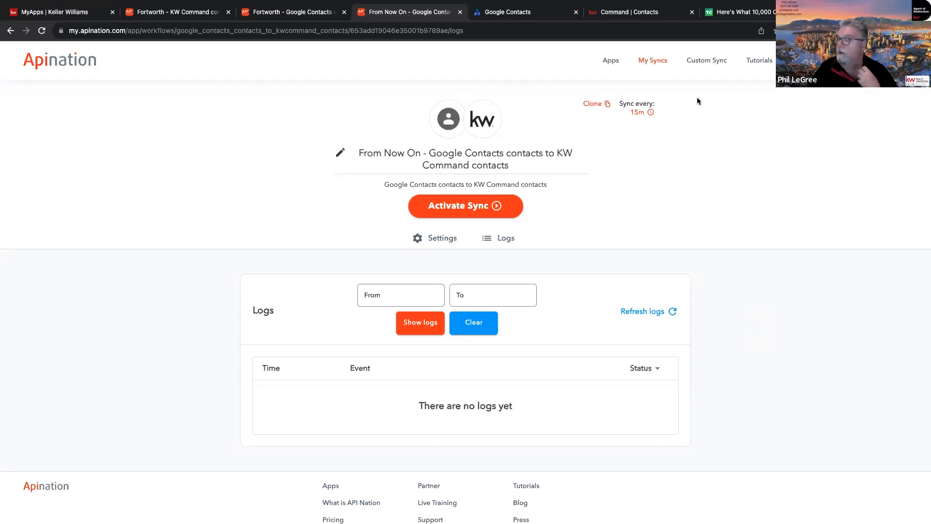
# Step: Switch to KW Command and go from the open contact record to the contacts list
pyautogui.click(632, 11)
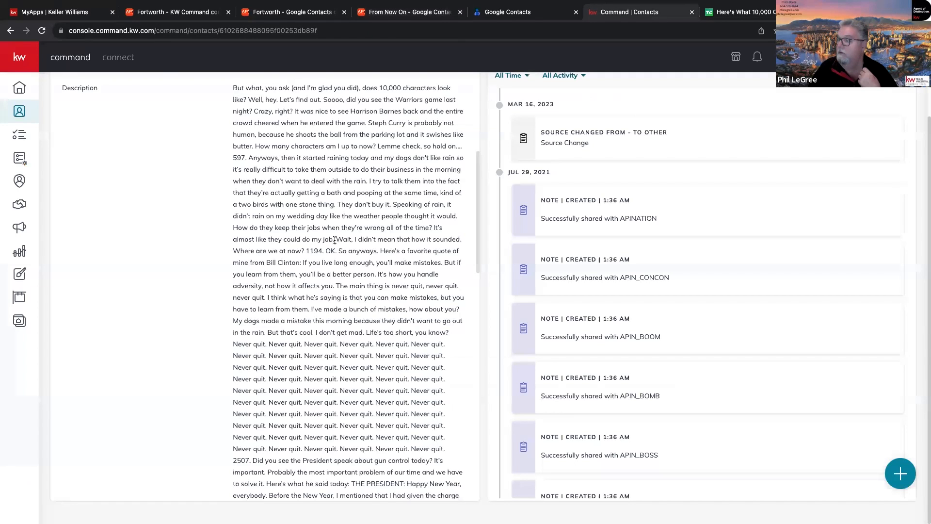
pyautogui.scroll(5, 334, 240)
pyautogui.click(20, 111)
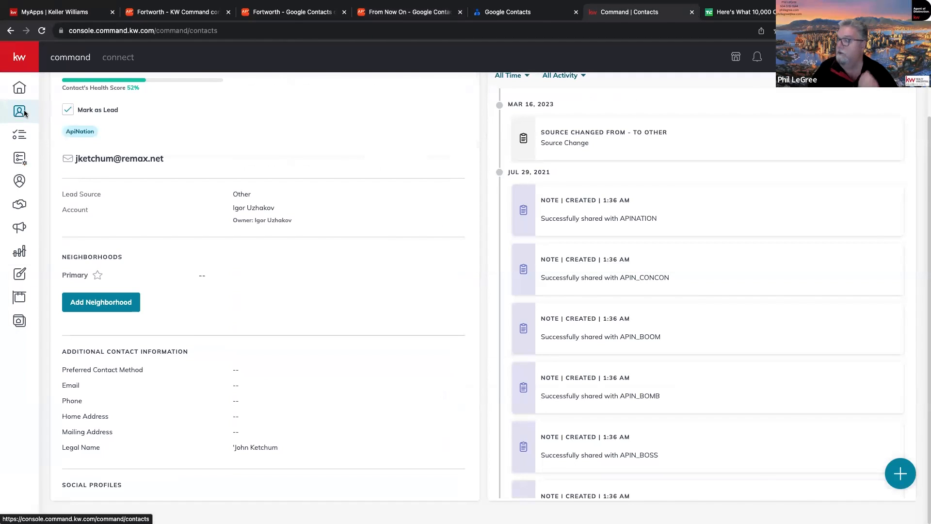